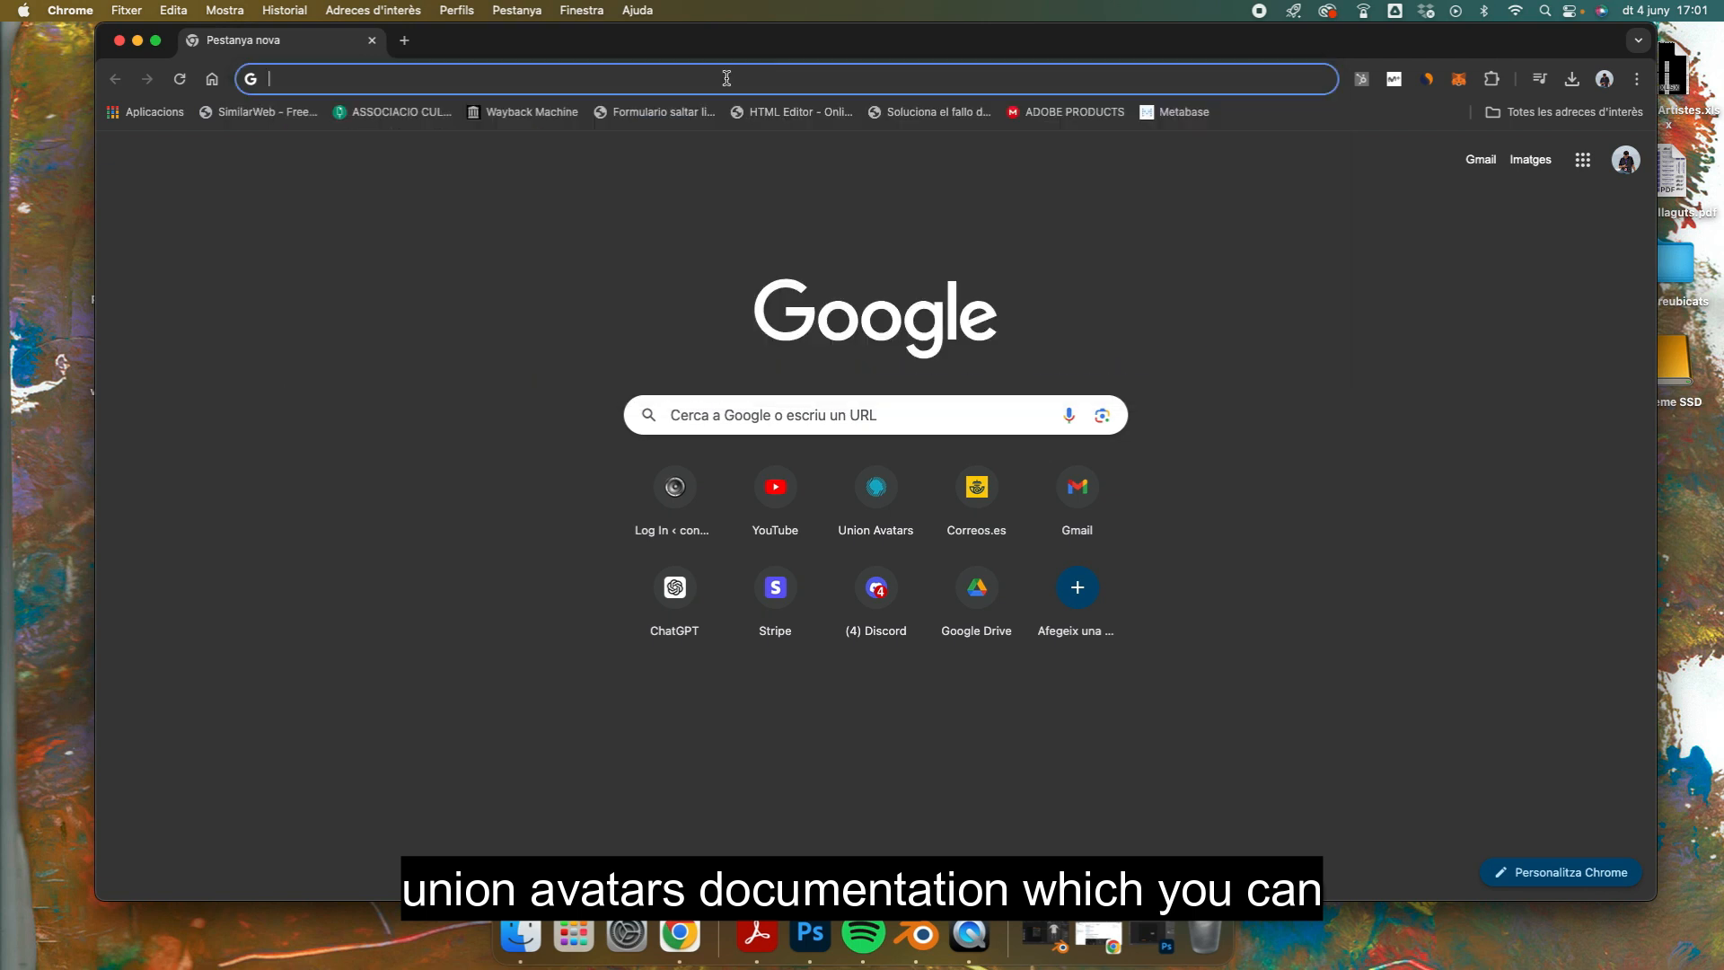
Step: Open the Union Avatars documentation's beginner Default Template page in the Design section and read through its instructions
key("Return")
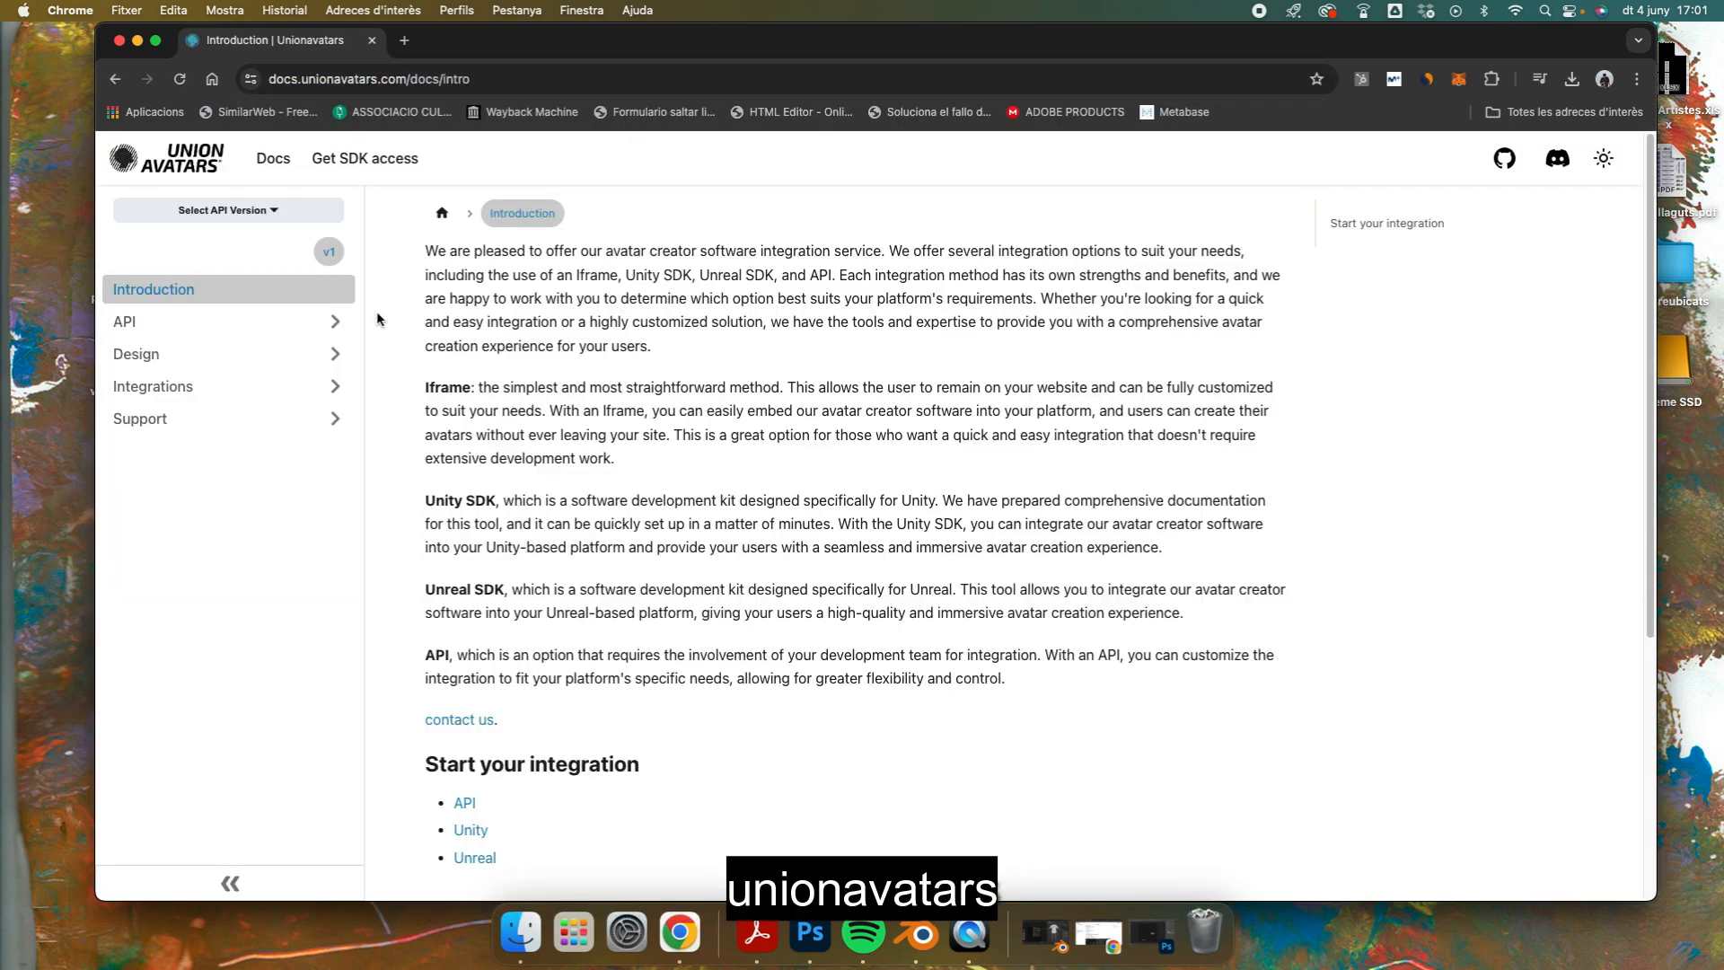
left_click(171, 359)
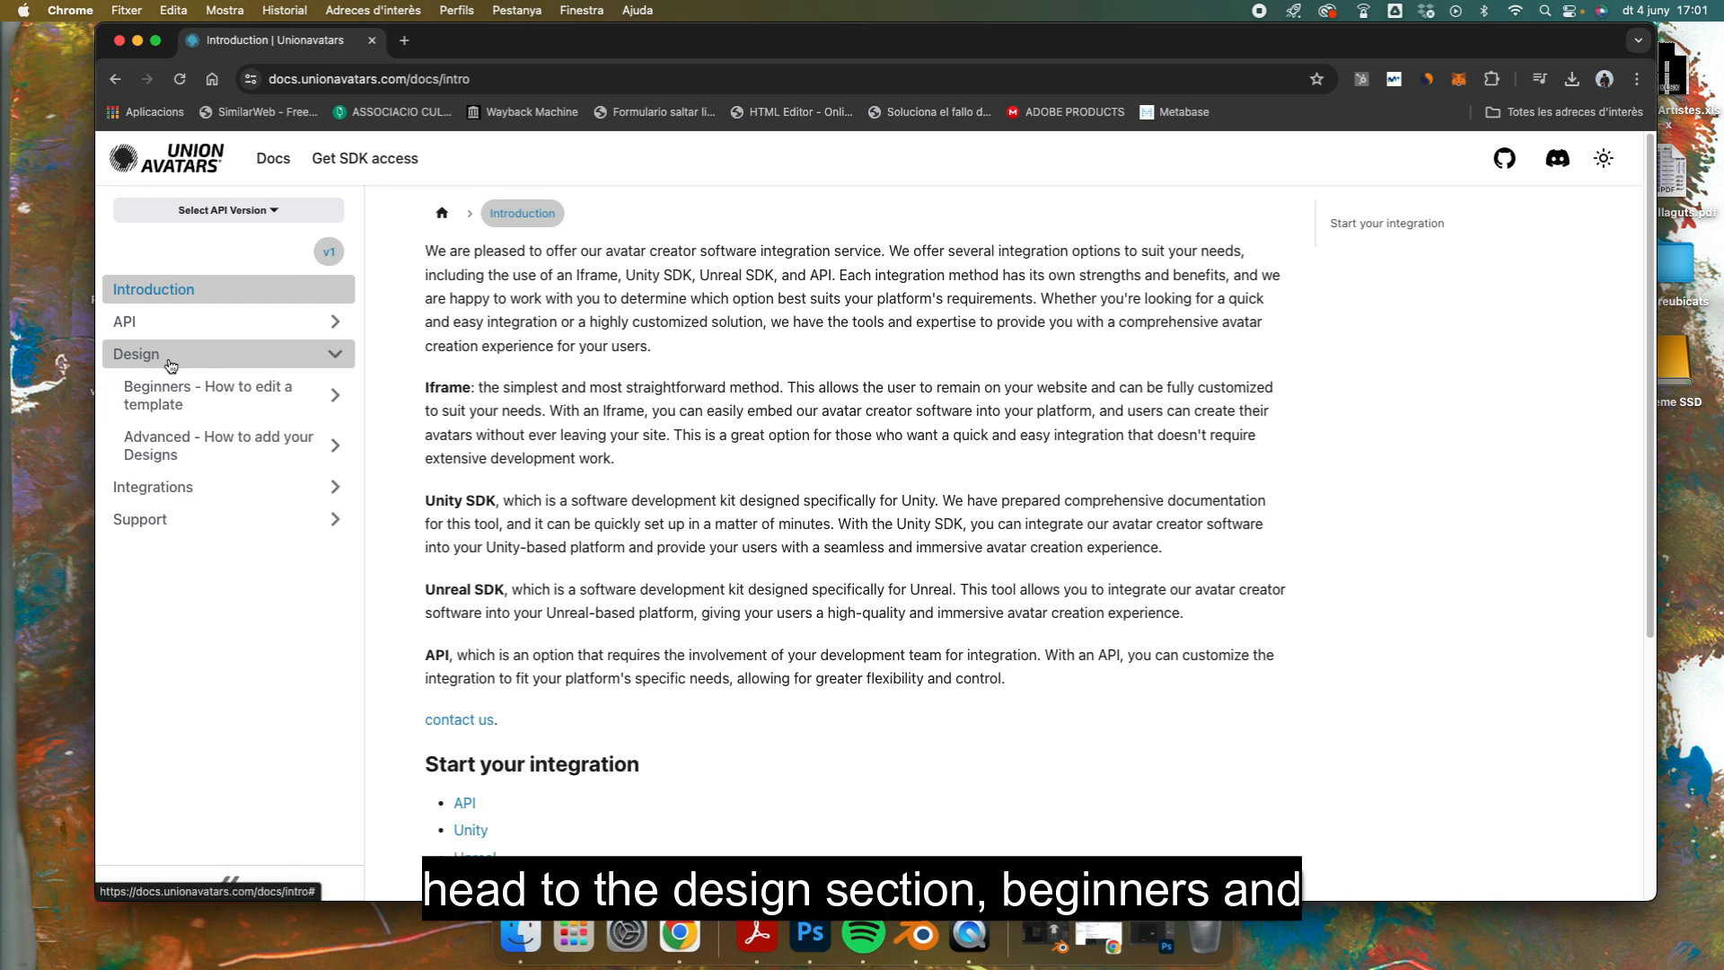
left_click(172, 391)
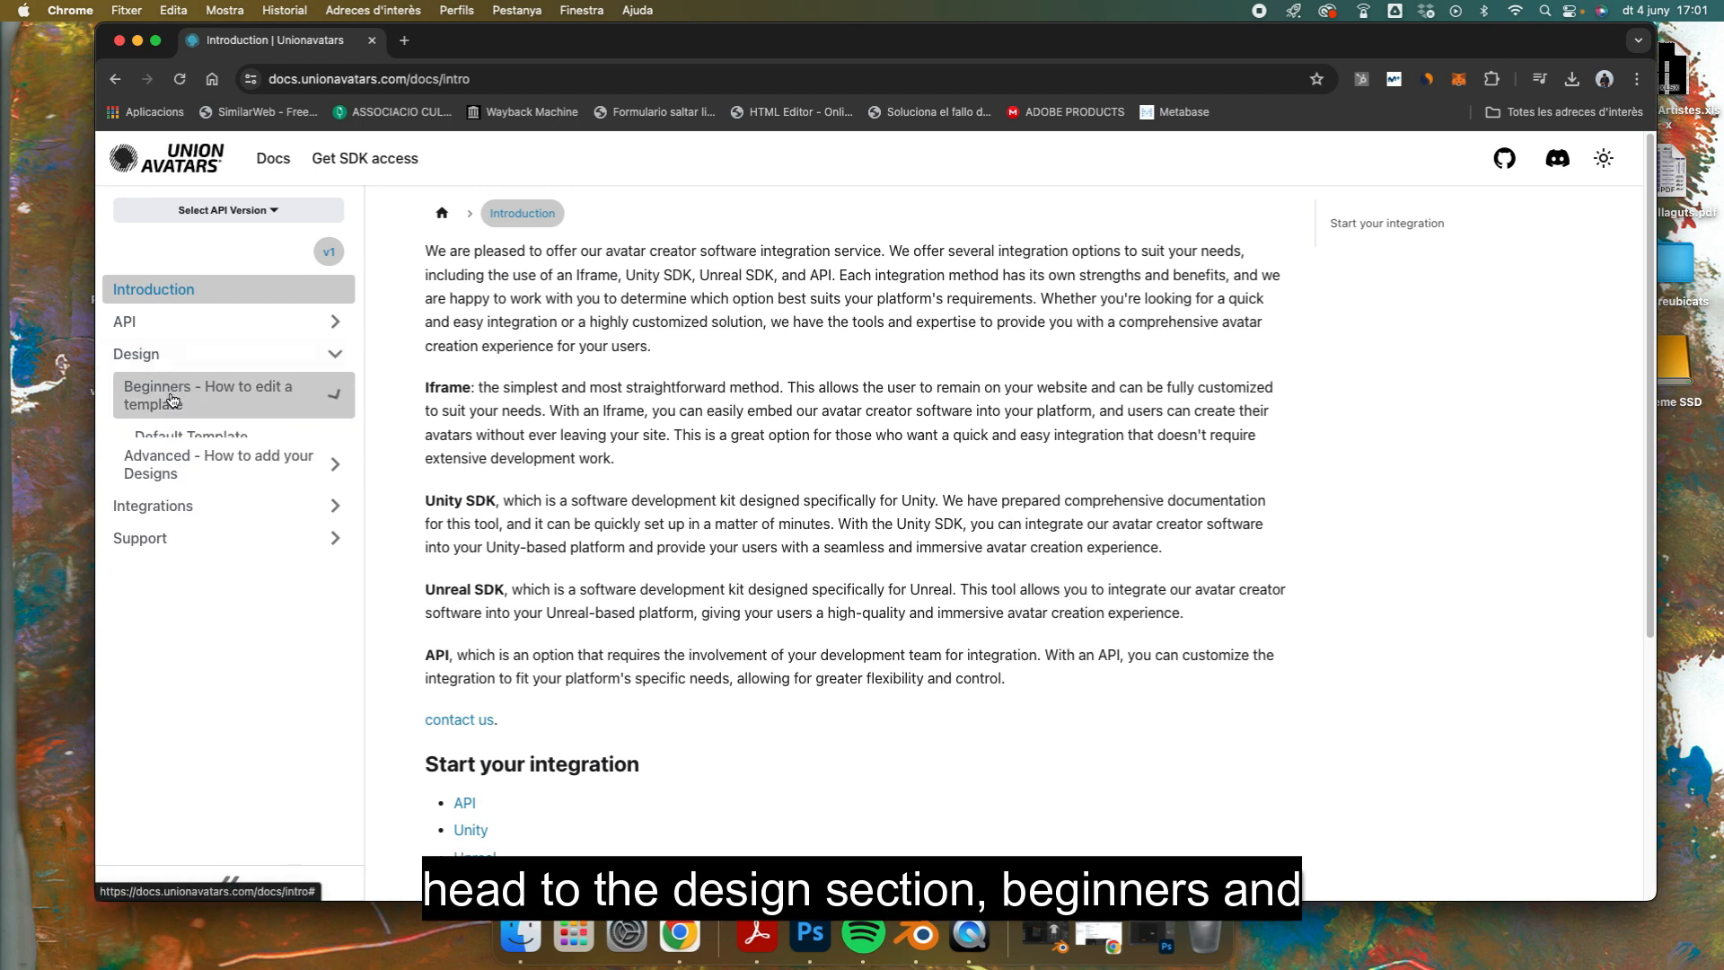
left_click(171, 436)
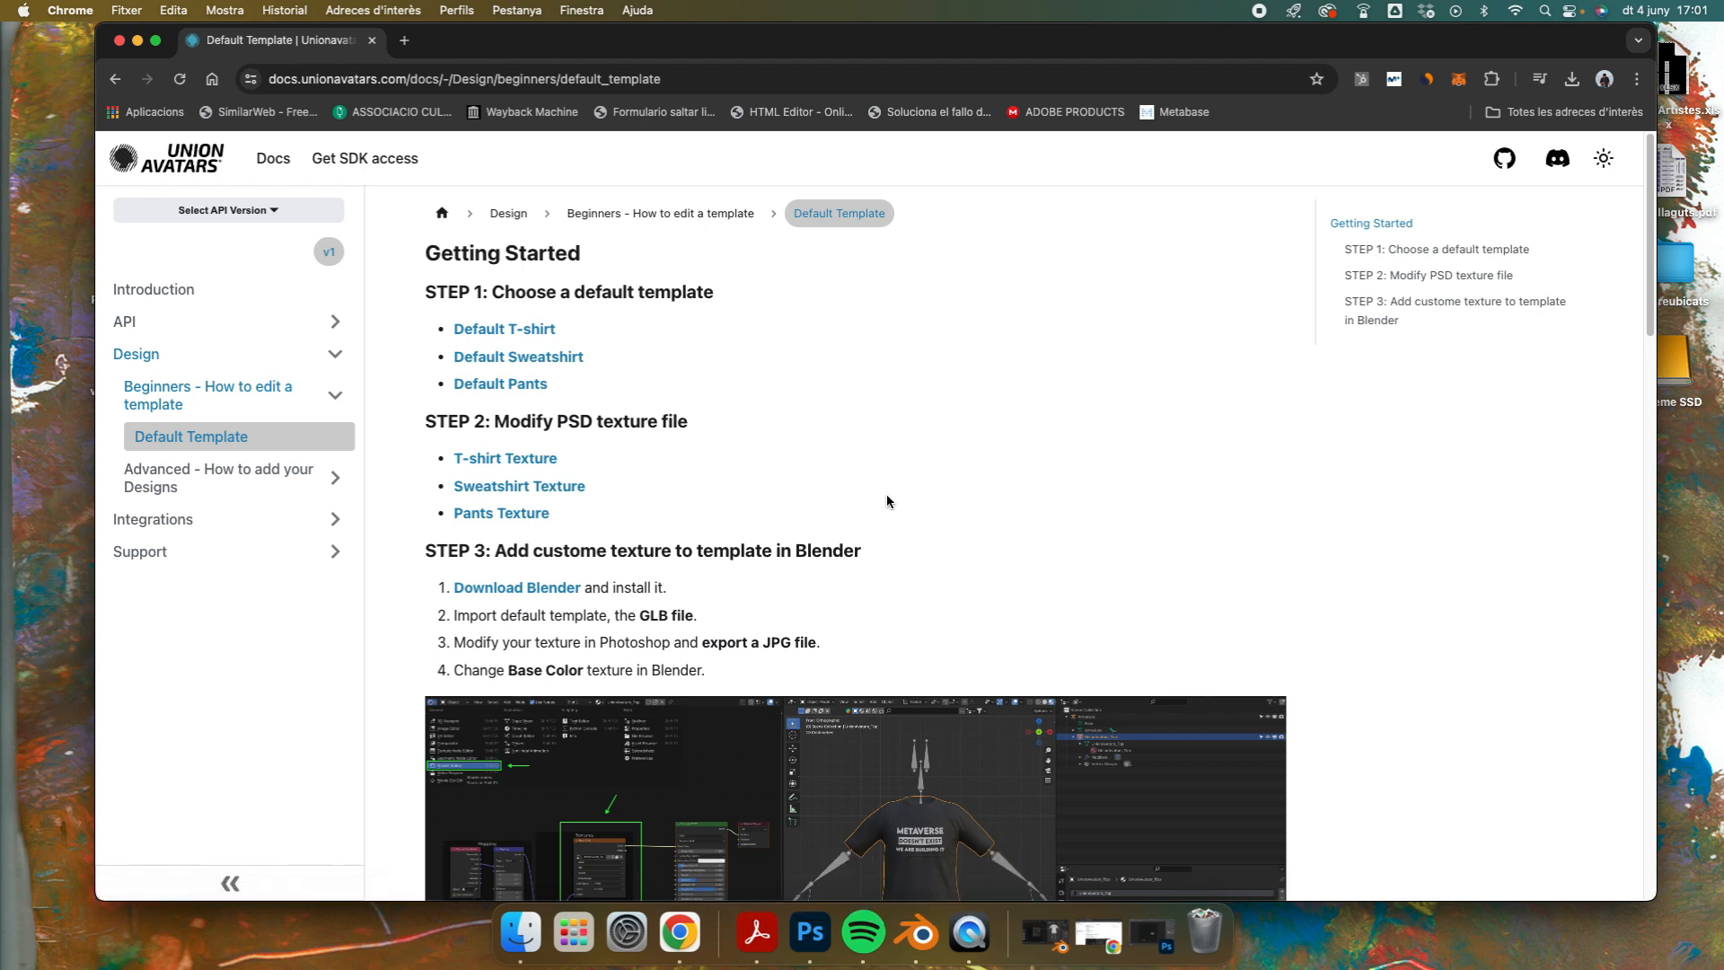
scroll(1018, 499, "down", 10)
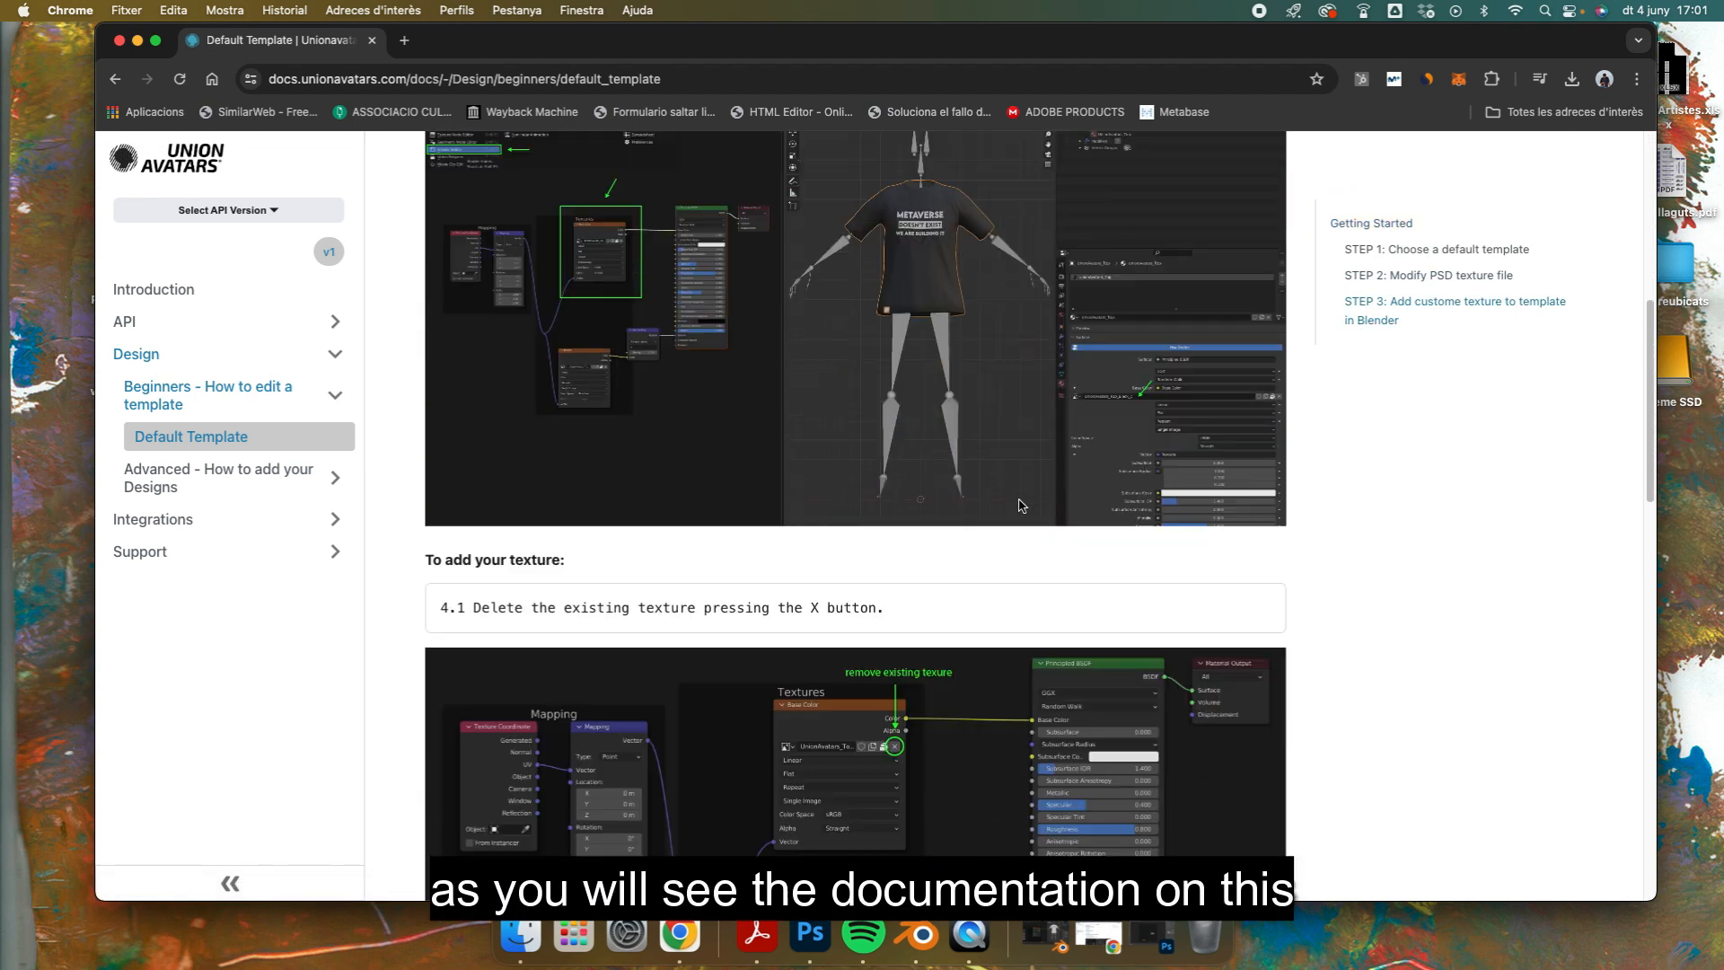
scroll(1019, 506, "down", 15)
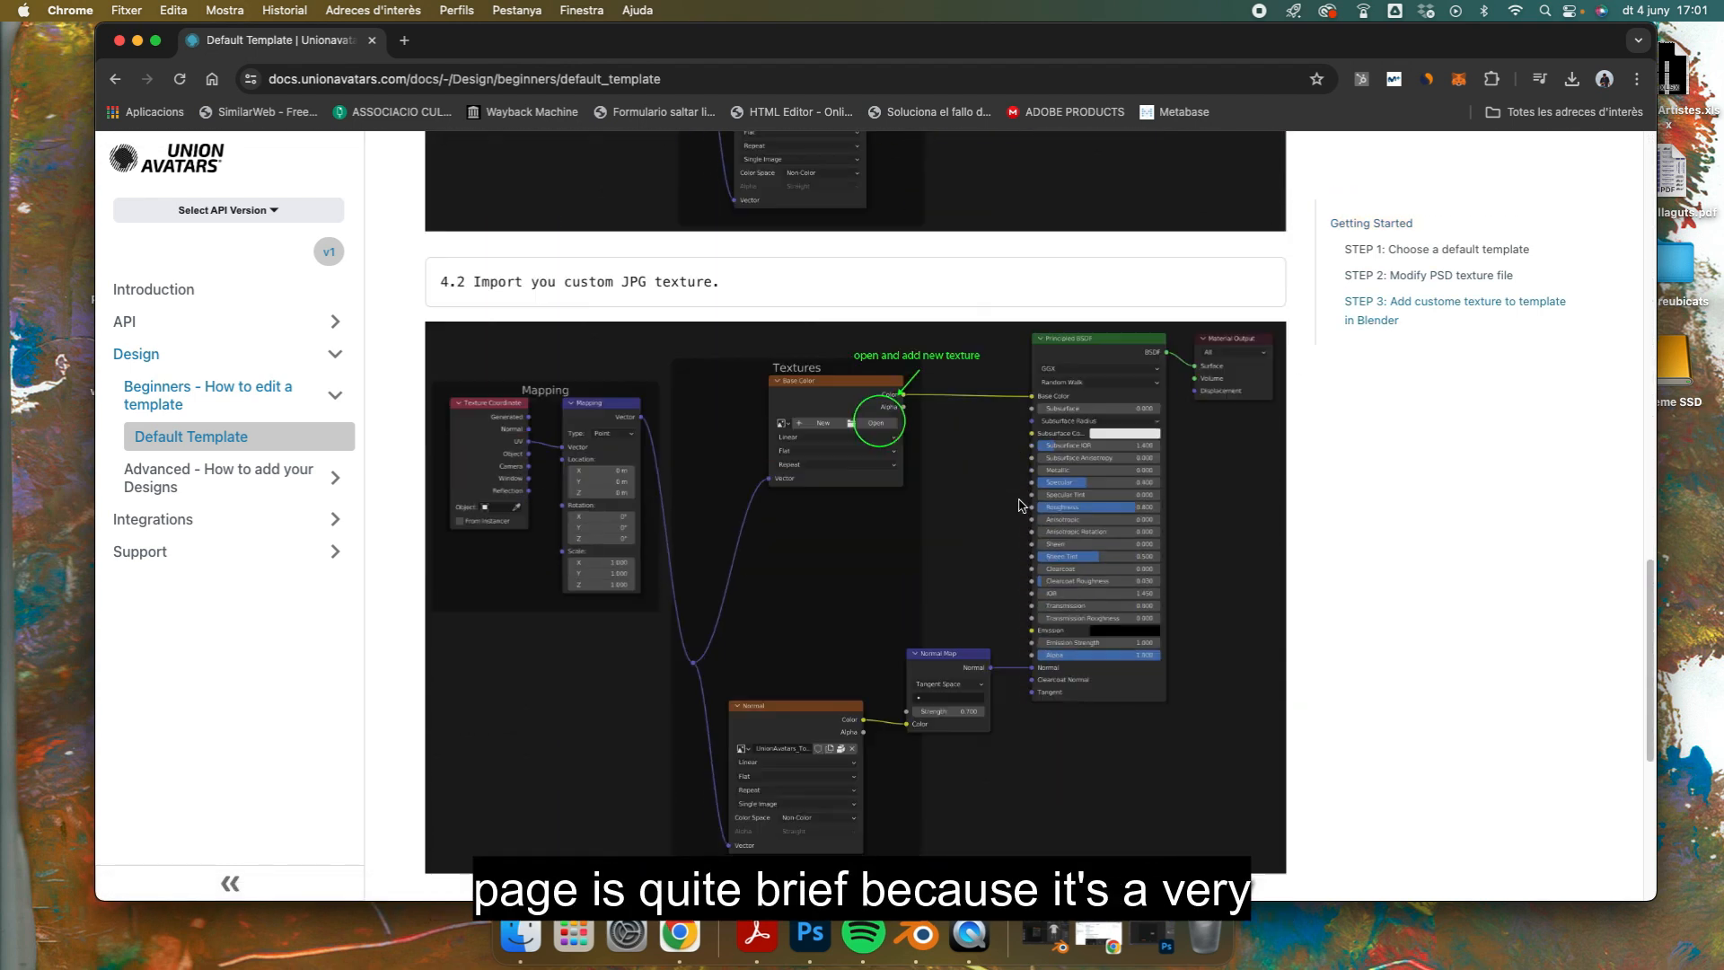
scroll(1021, 506, "down", 1)
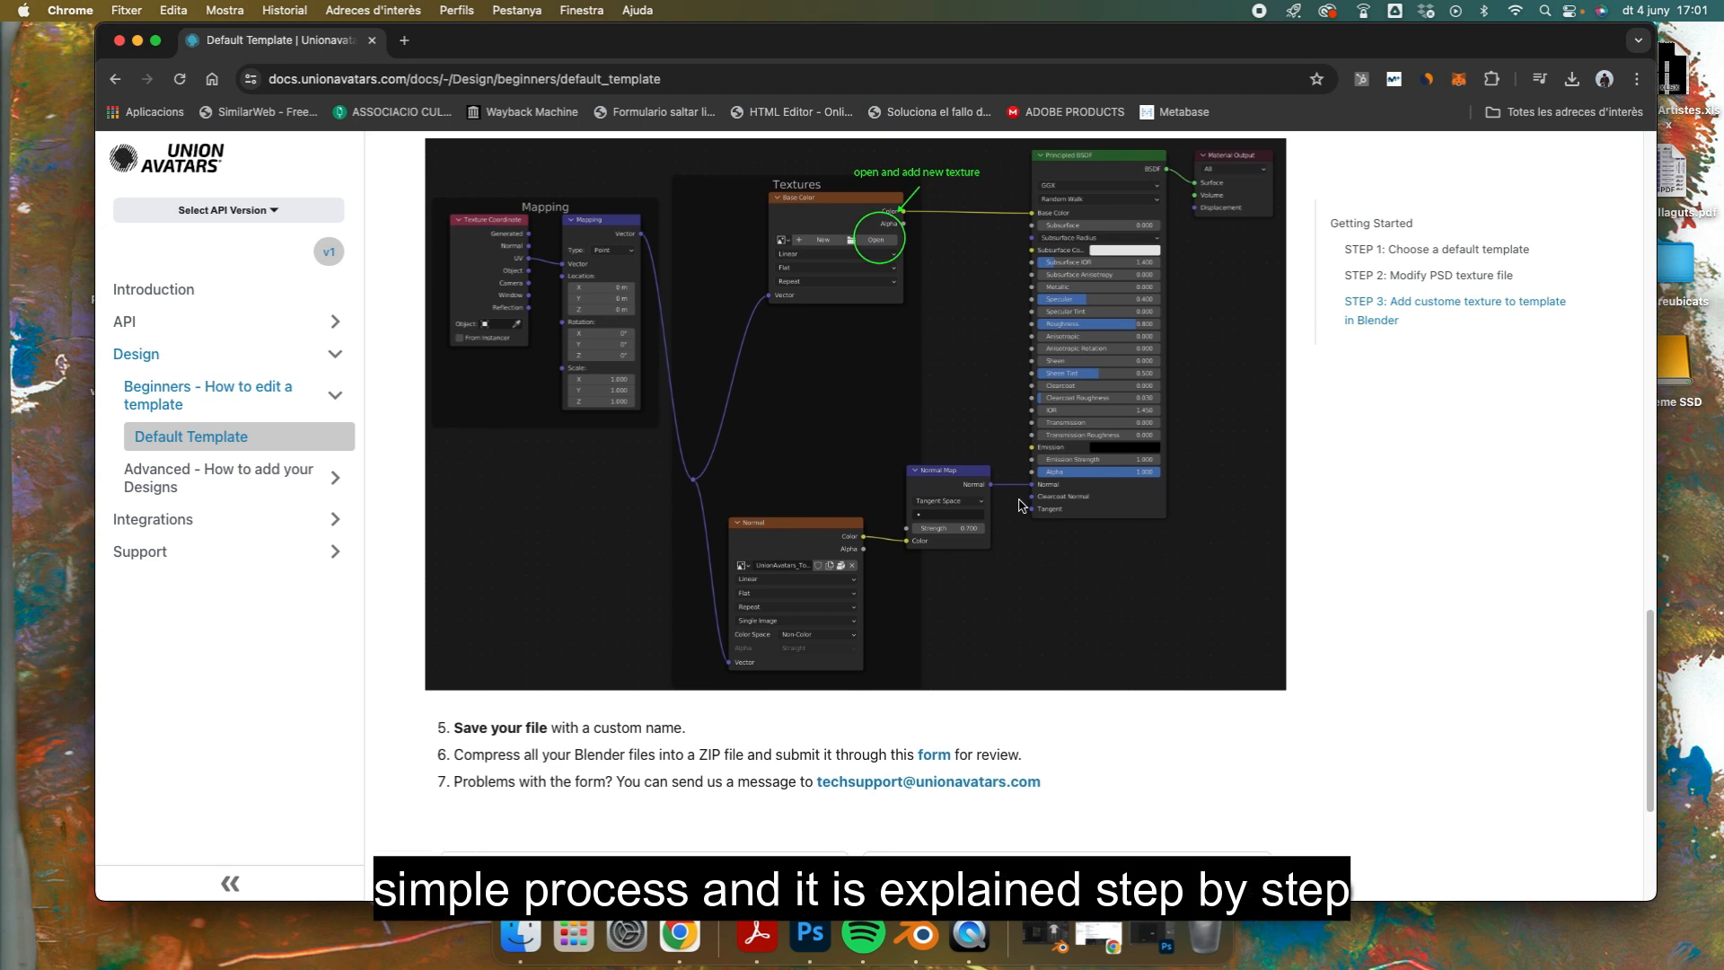
scroll(1022, 505, "up", 20)
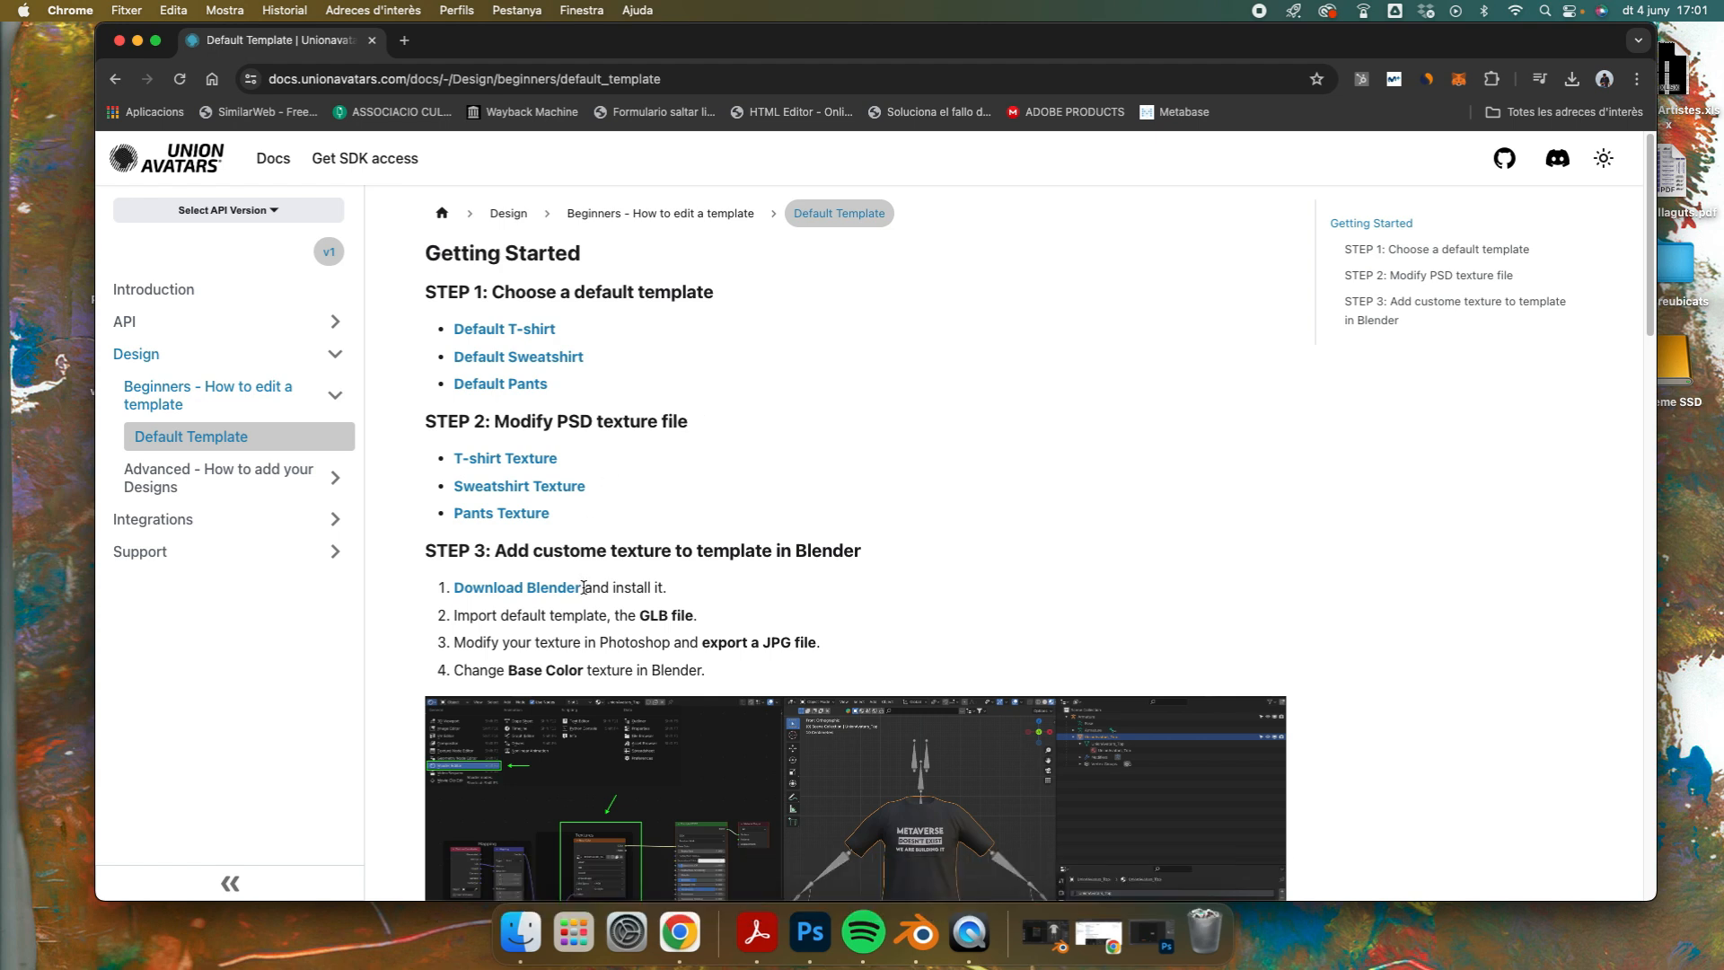
Step: Check the Blender download page for the available operating system versions, and return to the Default Template documentation
left_click(532, 591)
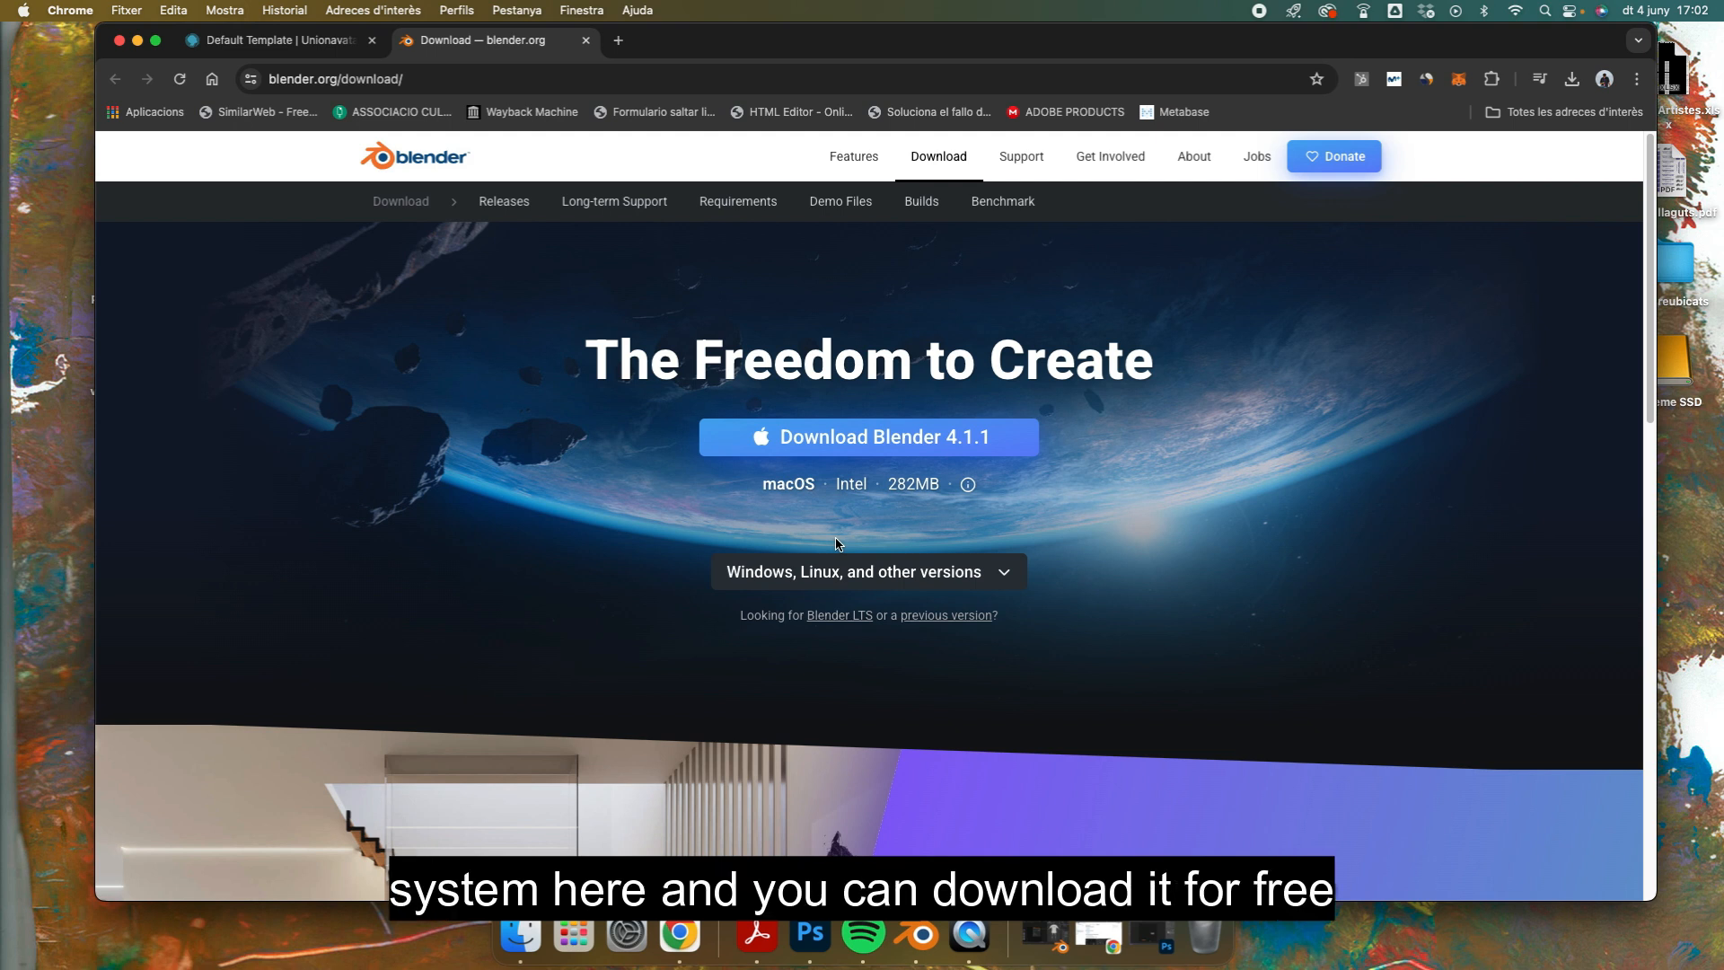
left_click(837, 572)
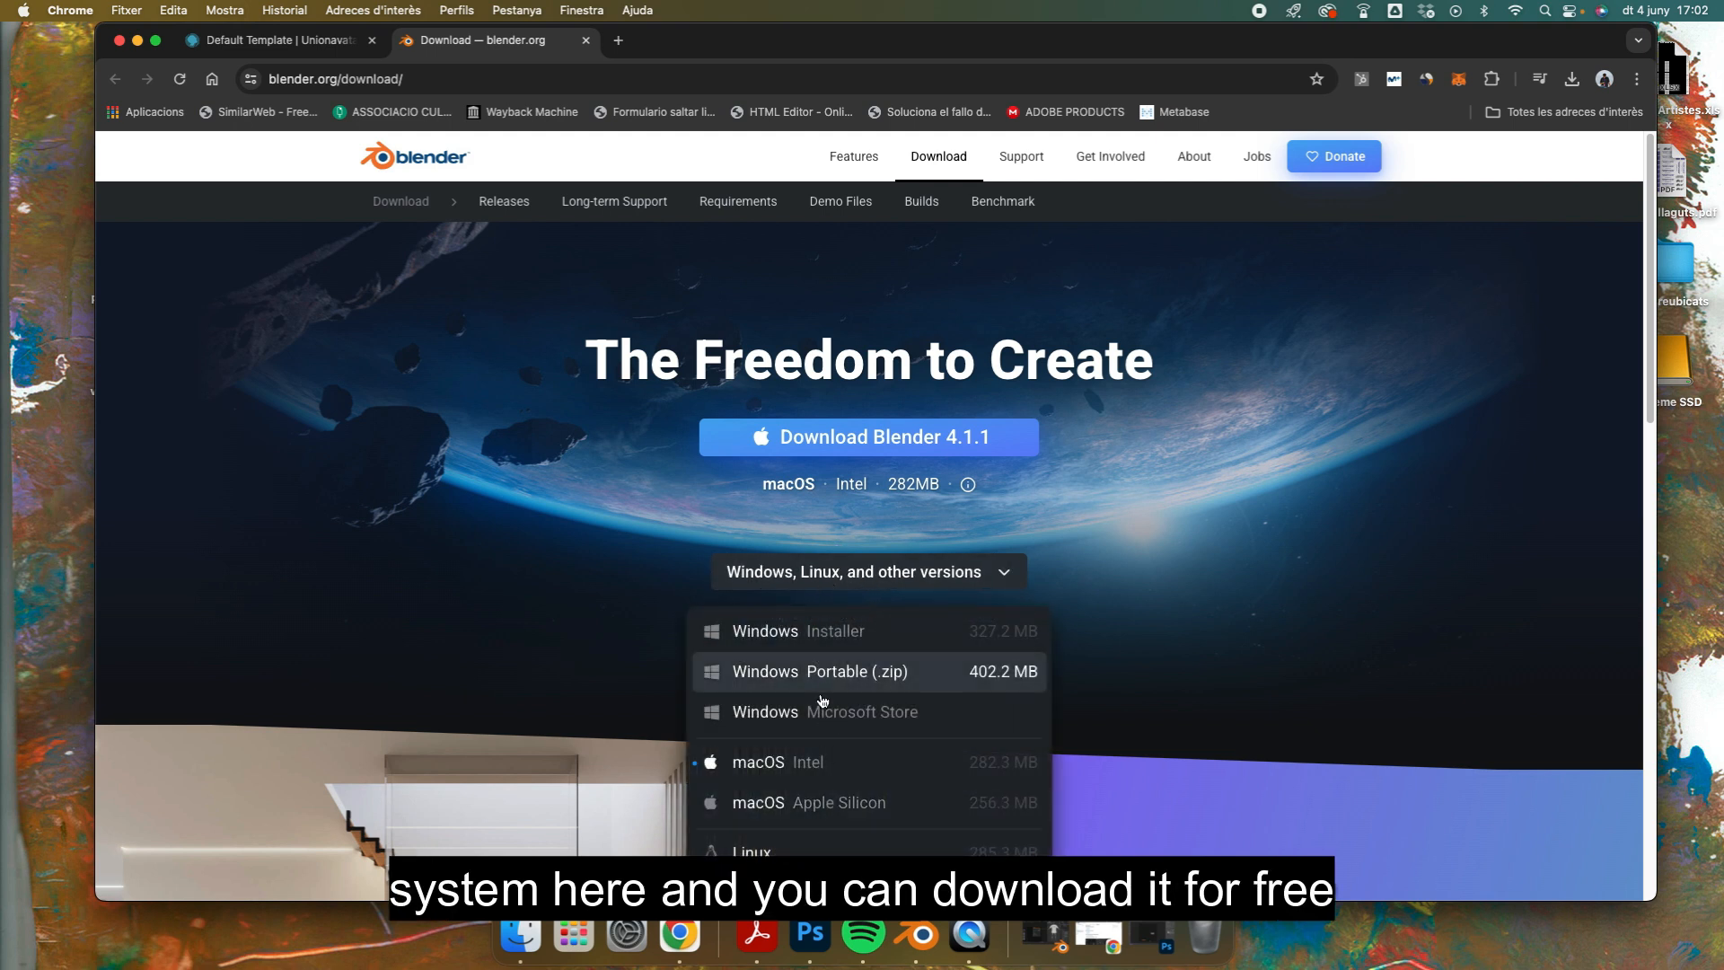
left_click(605, 511)
left_click(274, 40)
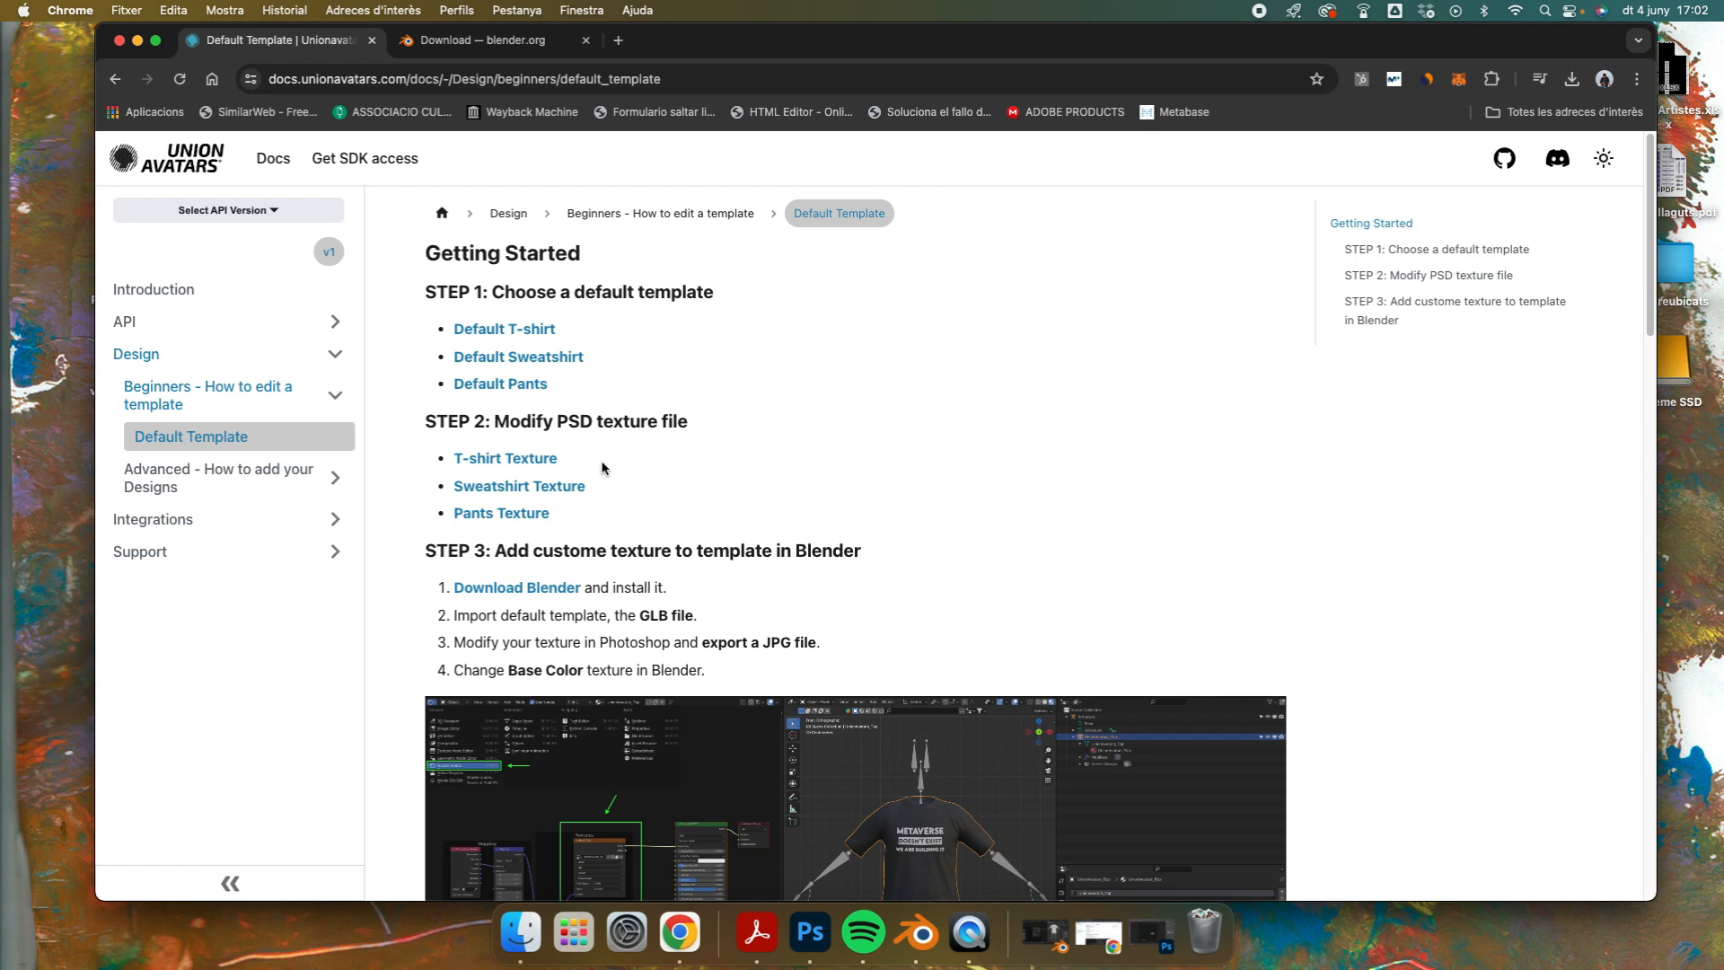
Step: Download the T-shirt Texture and open the T-shirt PSD from the video garments folder in Photoshop, leaving its color profile unmodified
left_click(521, 466)
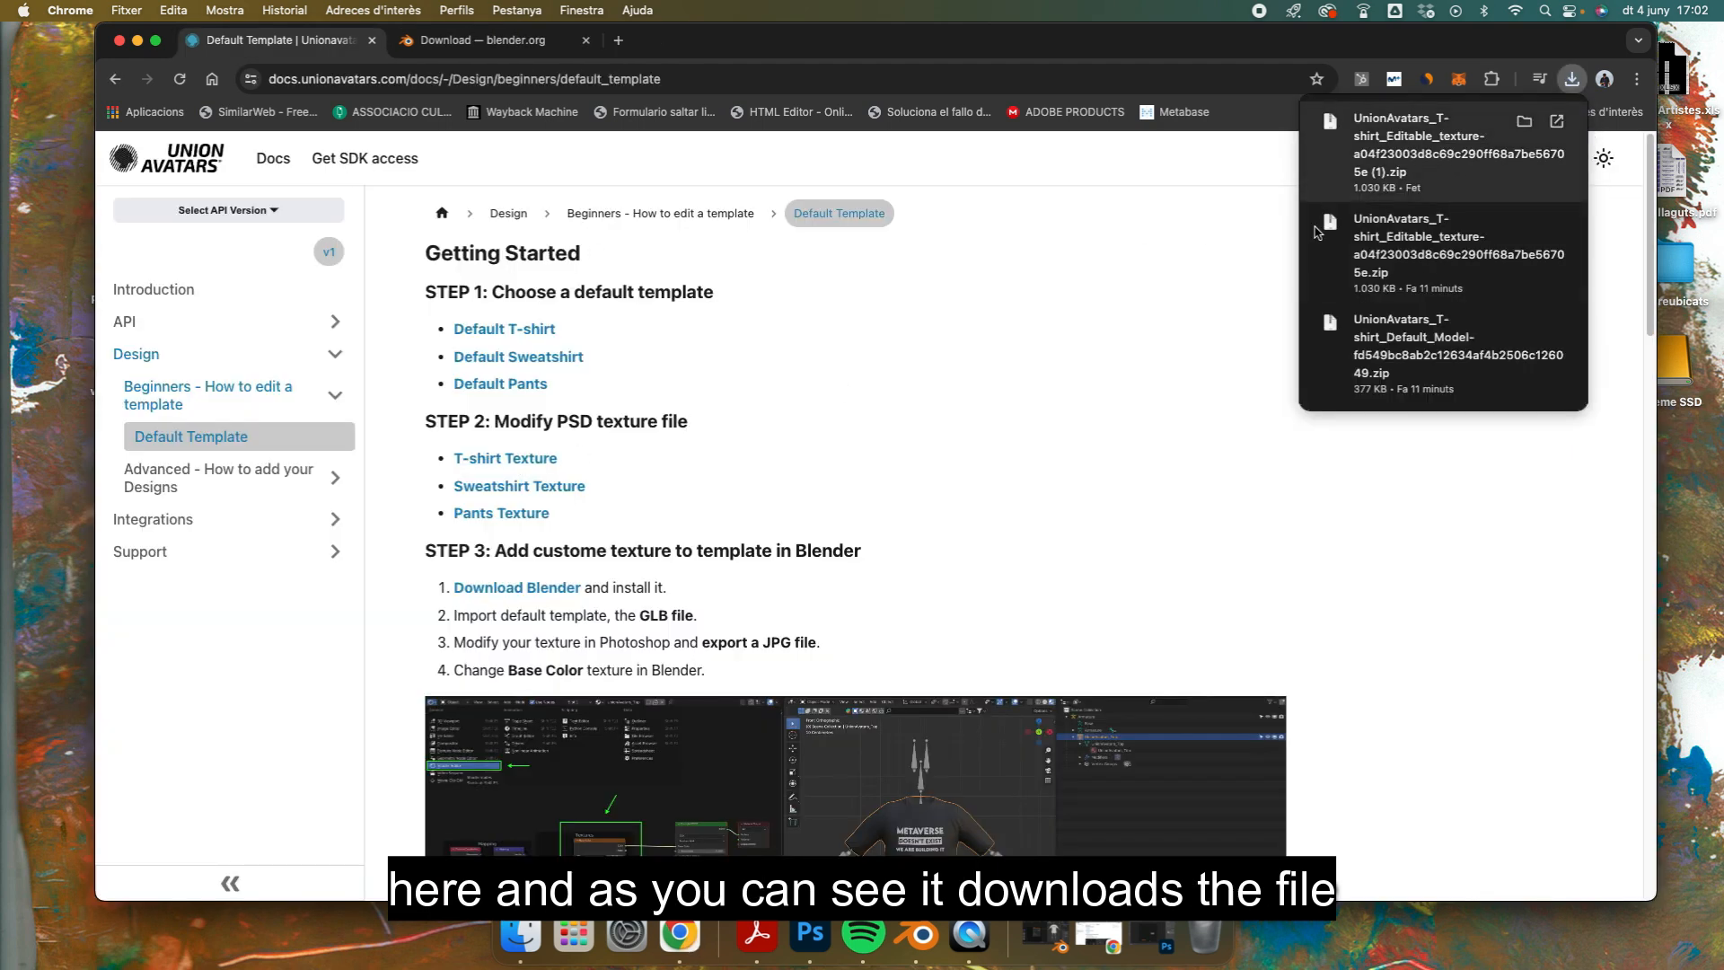
left_click(523, 934)
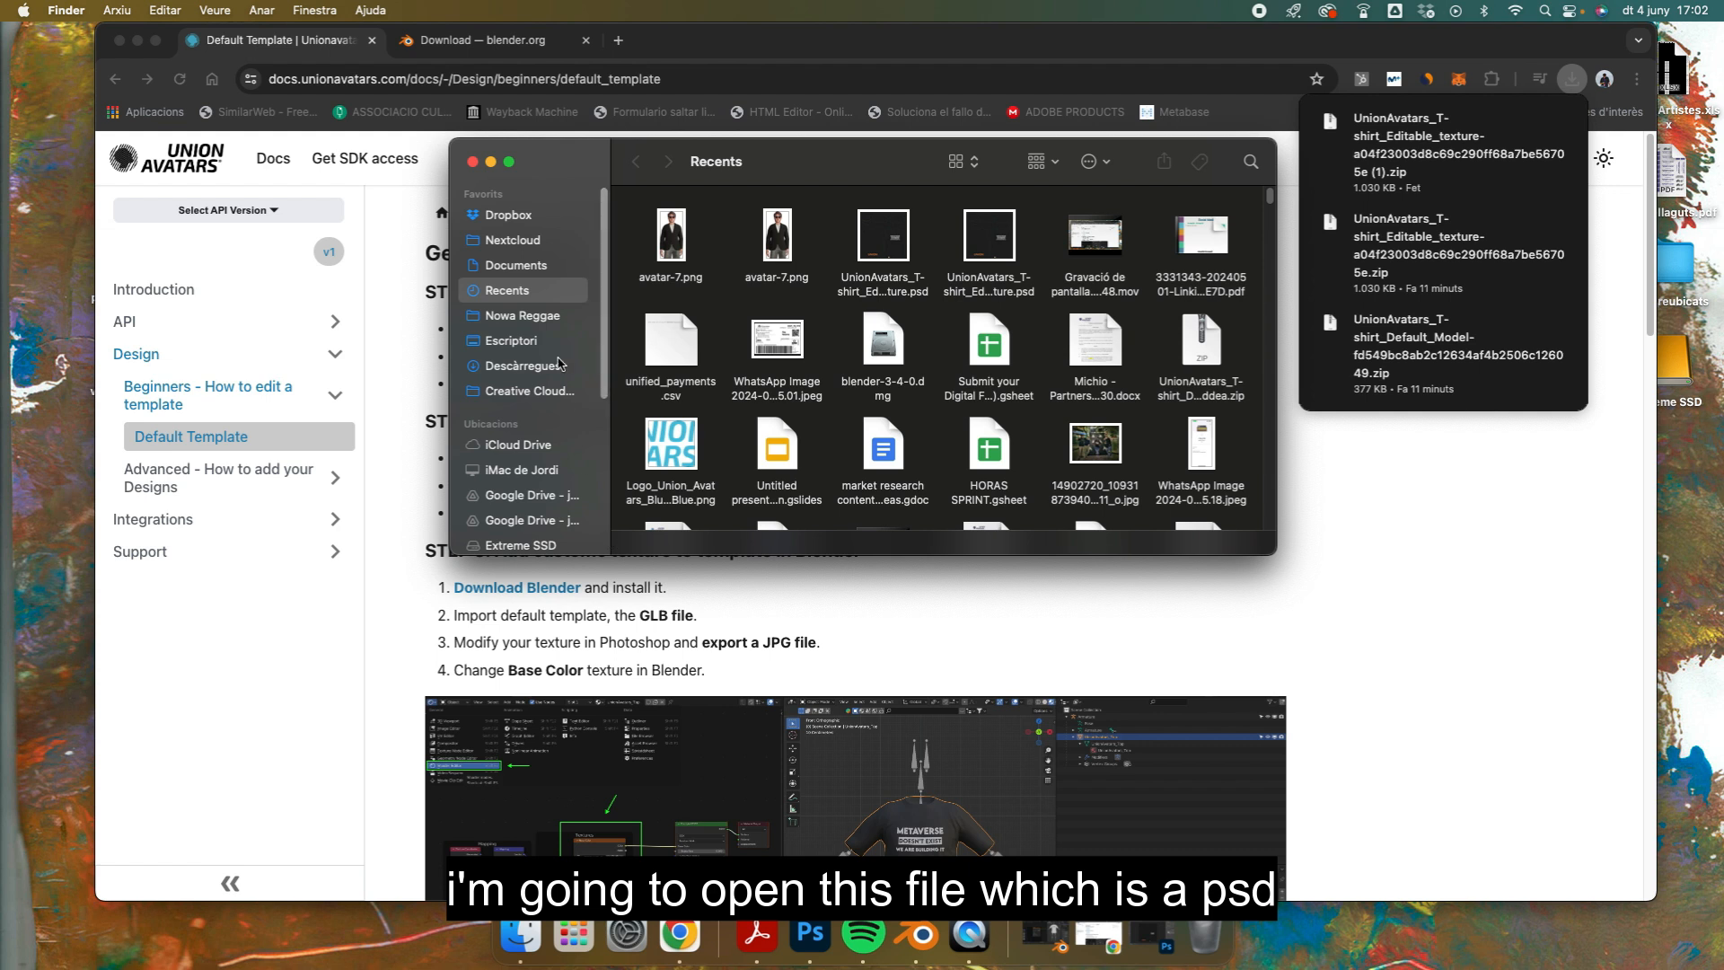
left_click(528, 345)
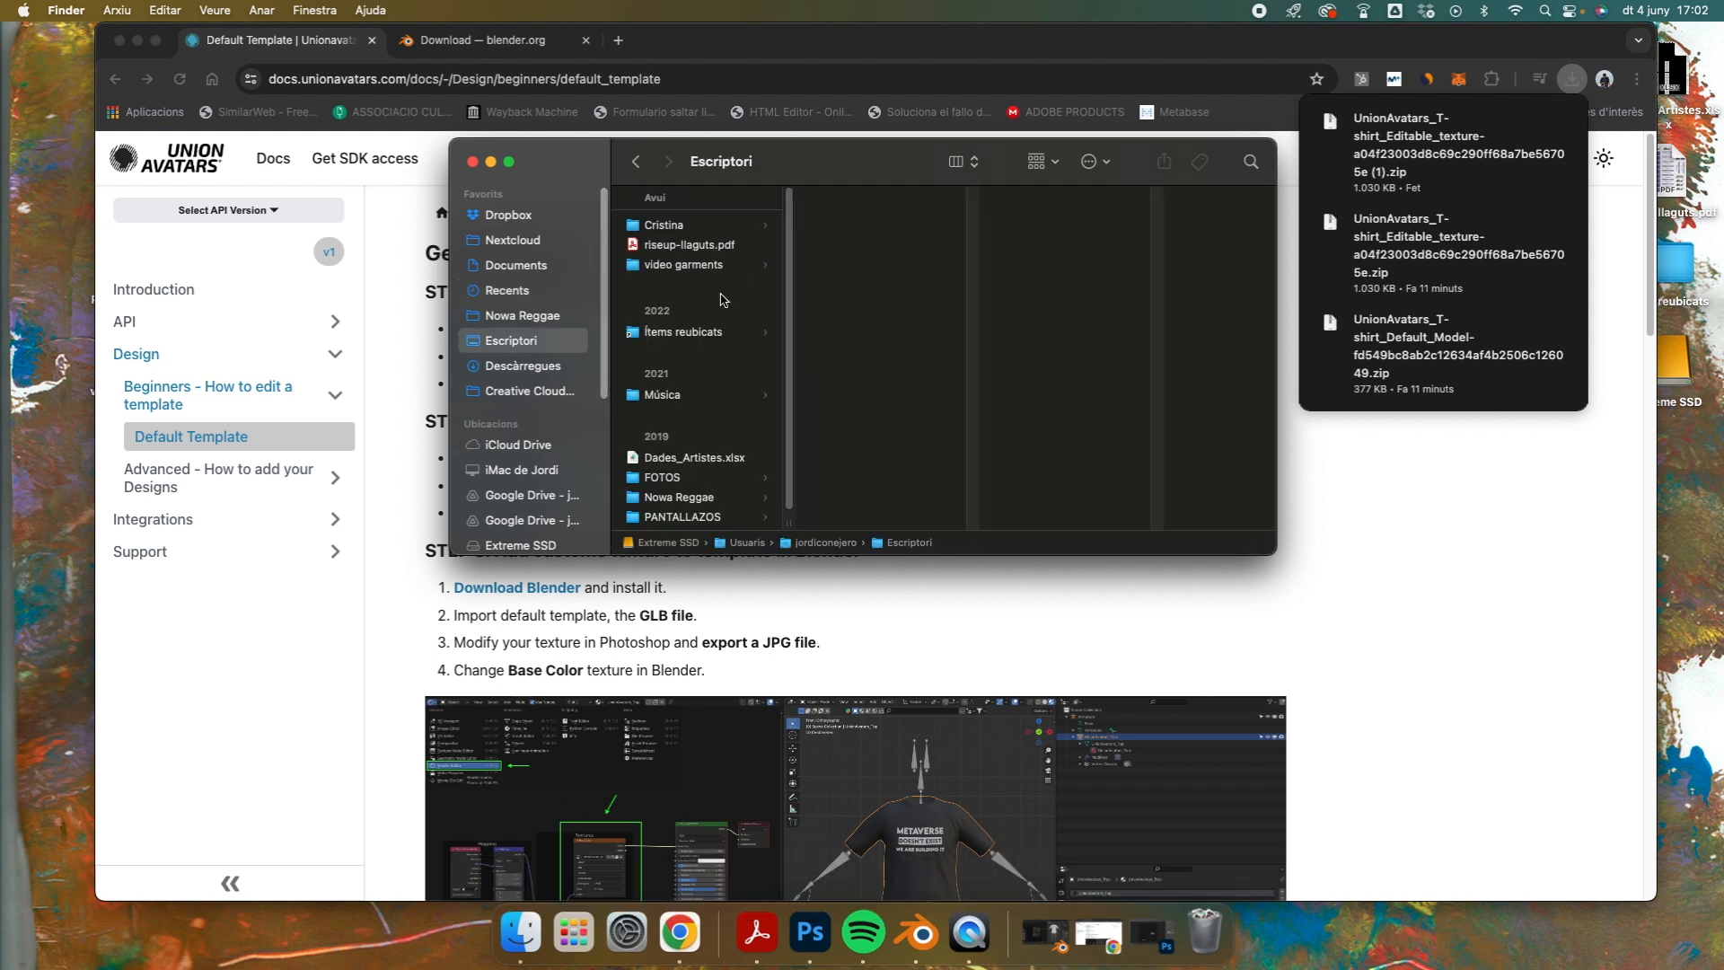
left_click(719, 267)
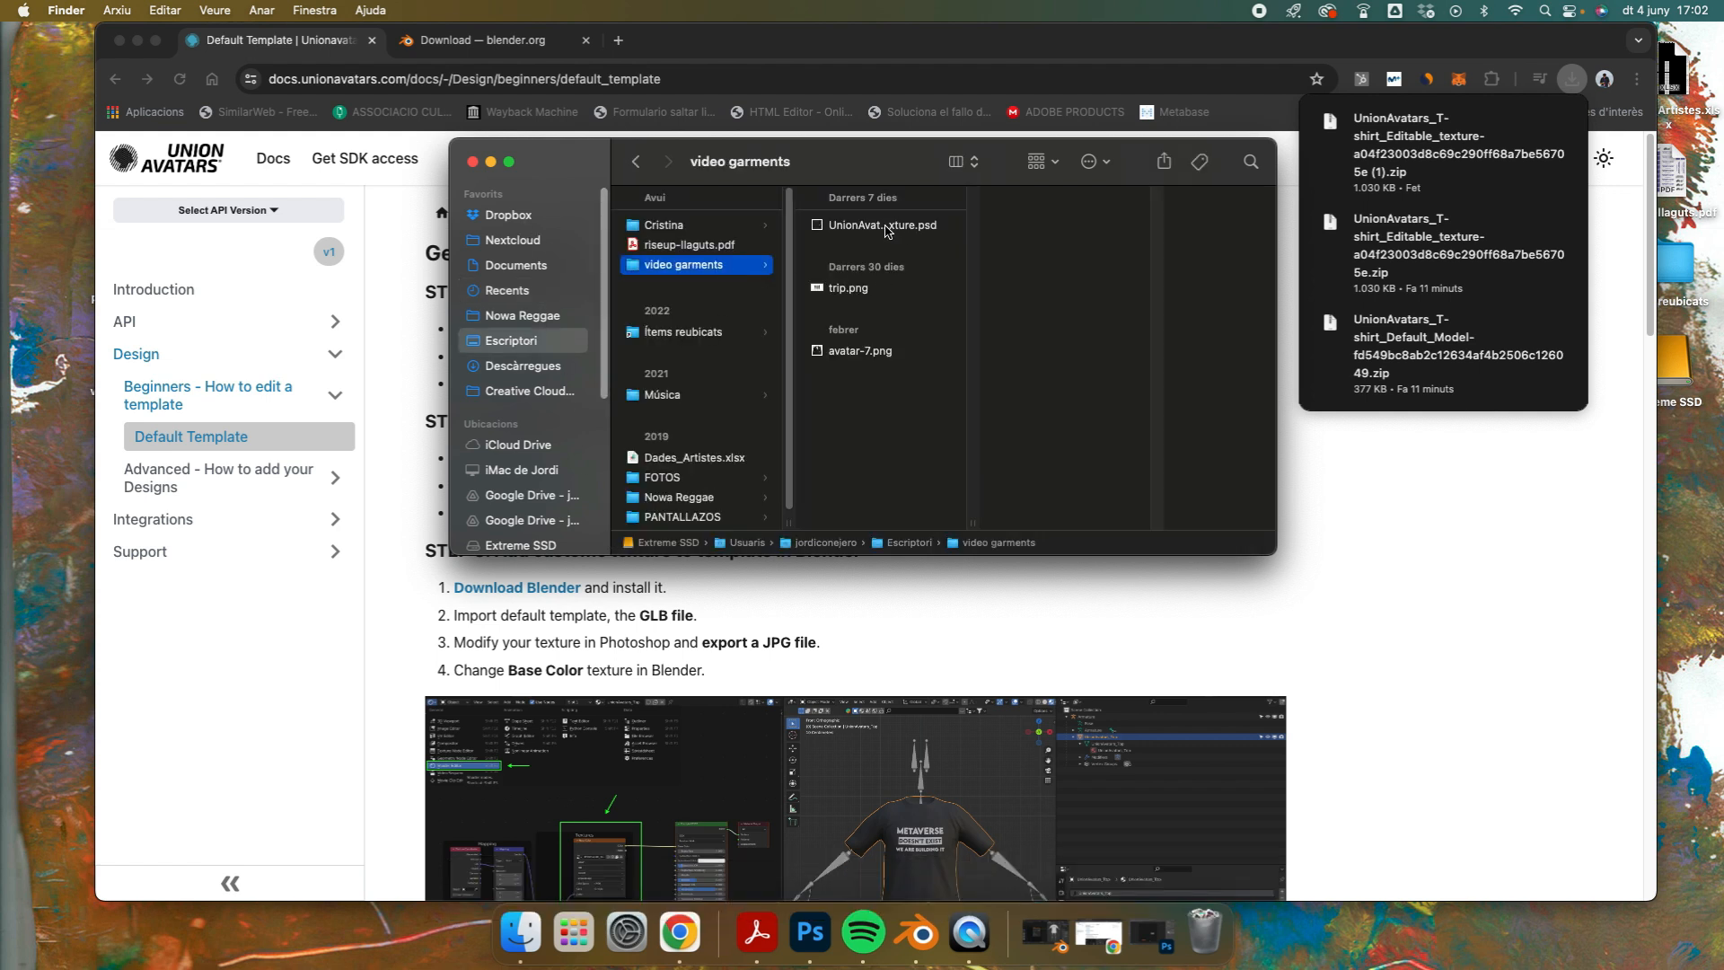
double_click(886, 226)
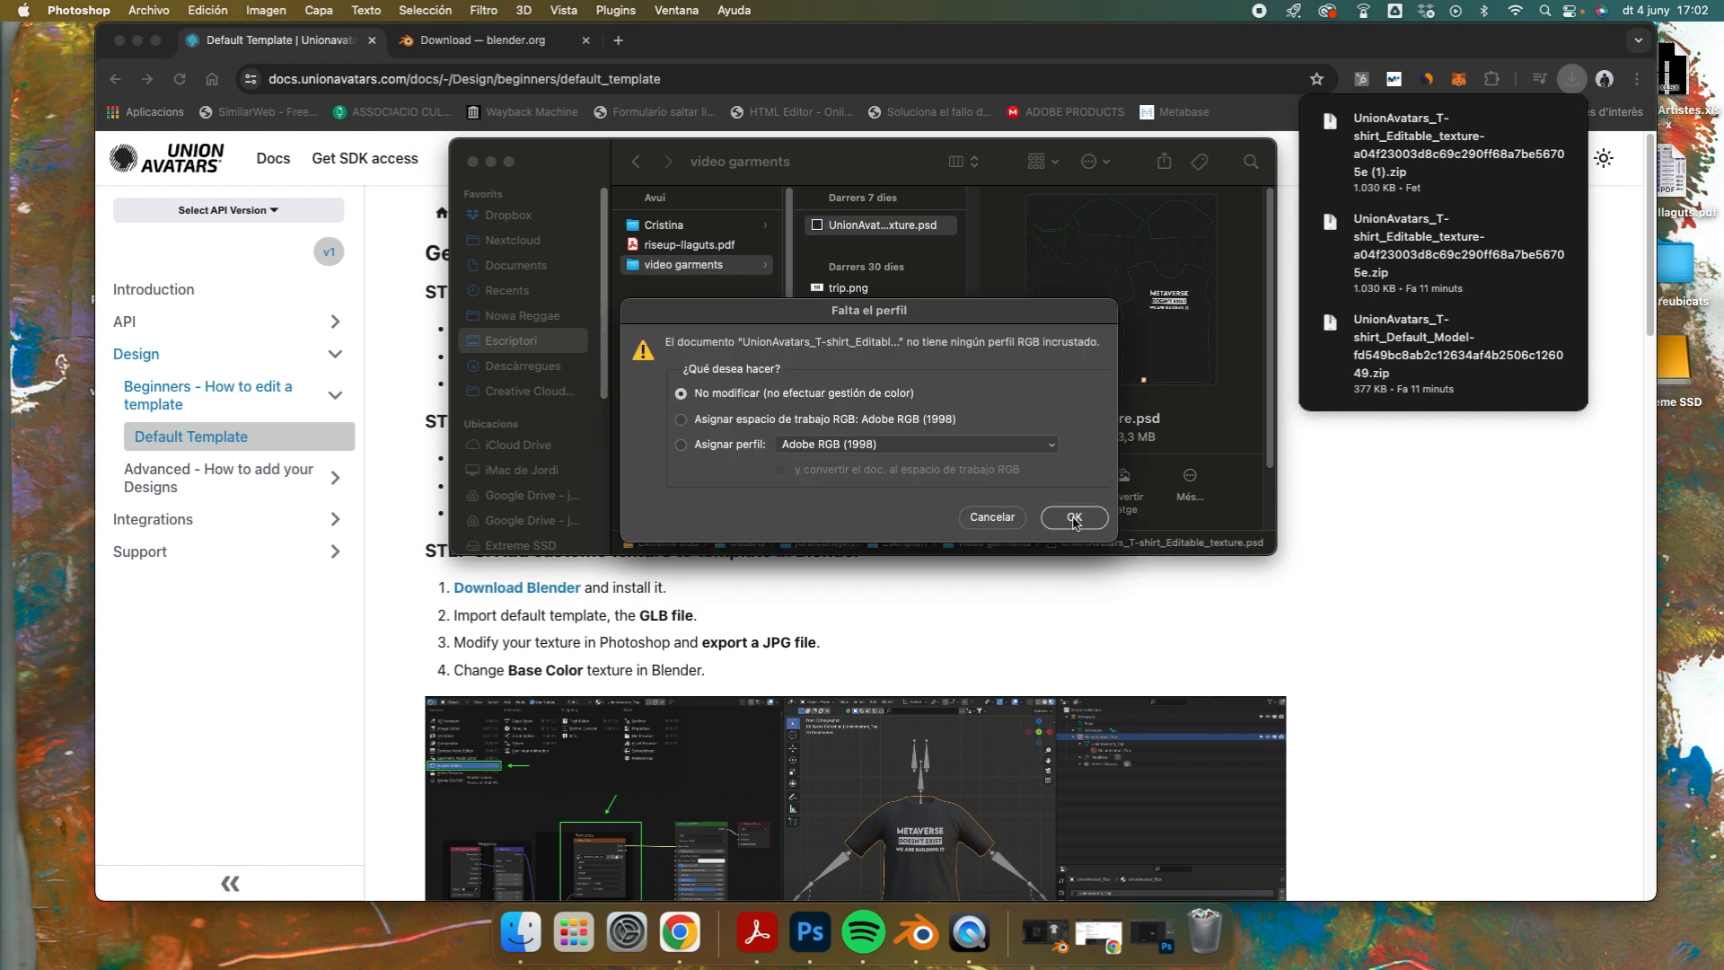
left_click(1075, 519)
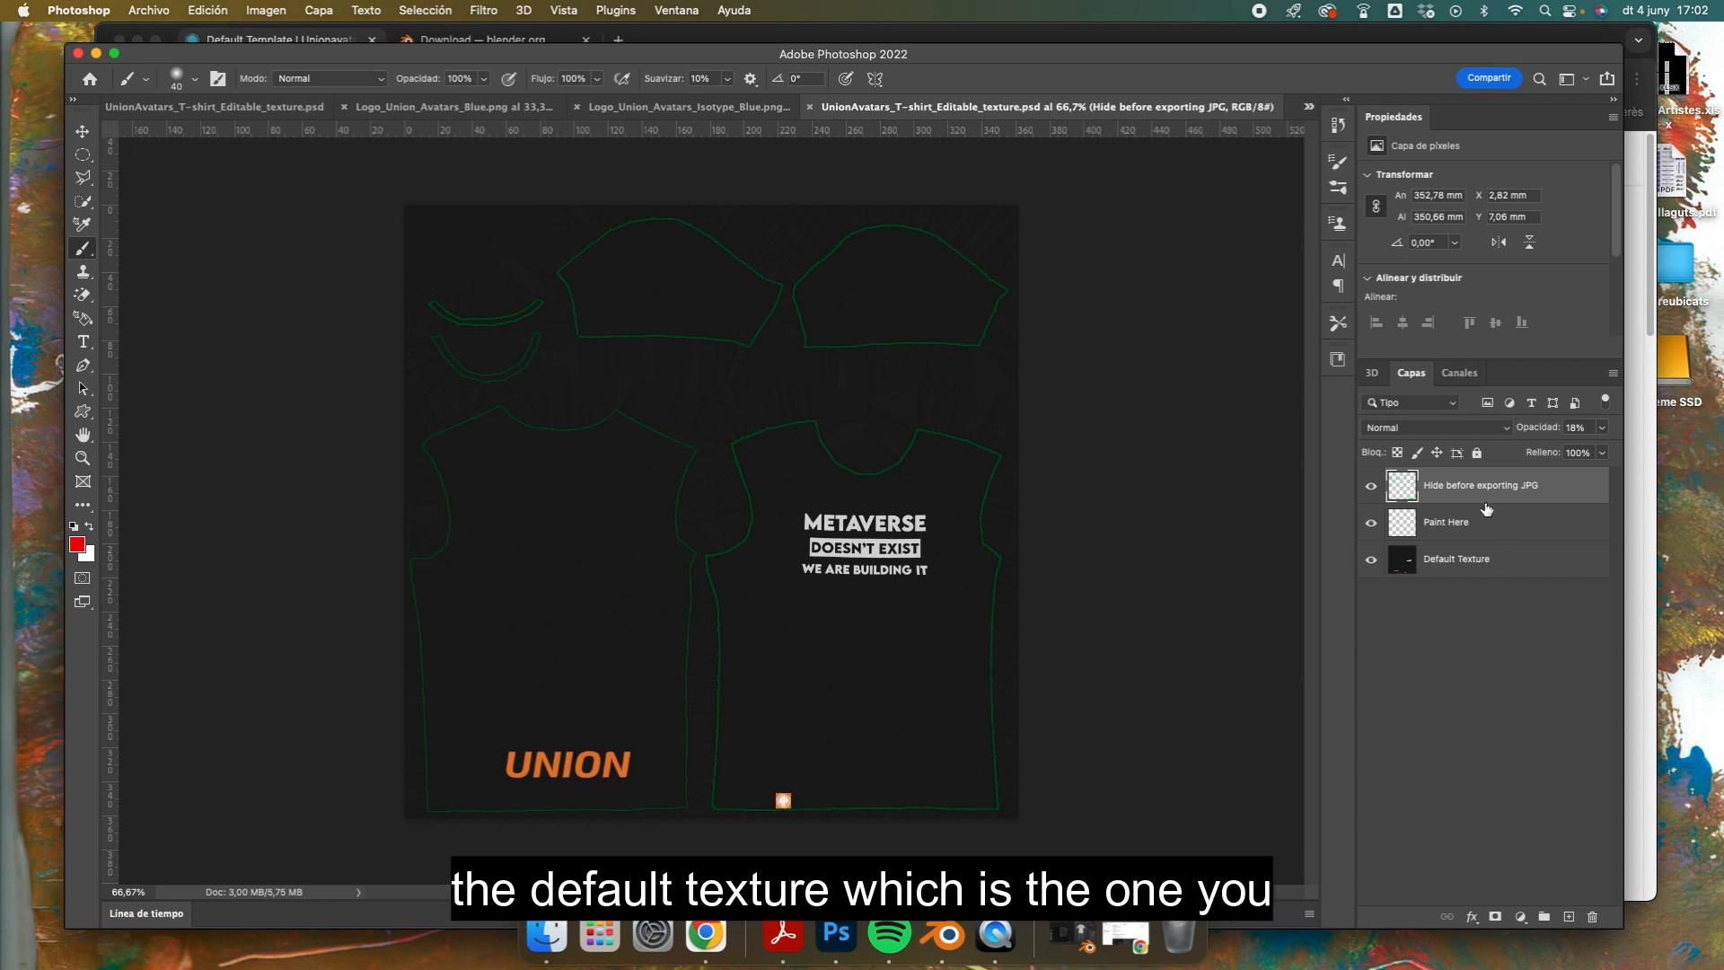
Step: Try a red brush scribble on the Paint Here layer, below the slogan on the T-shirt front
left_click(1476, 565)
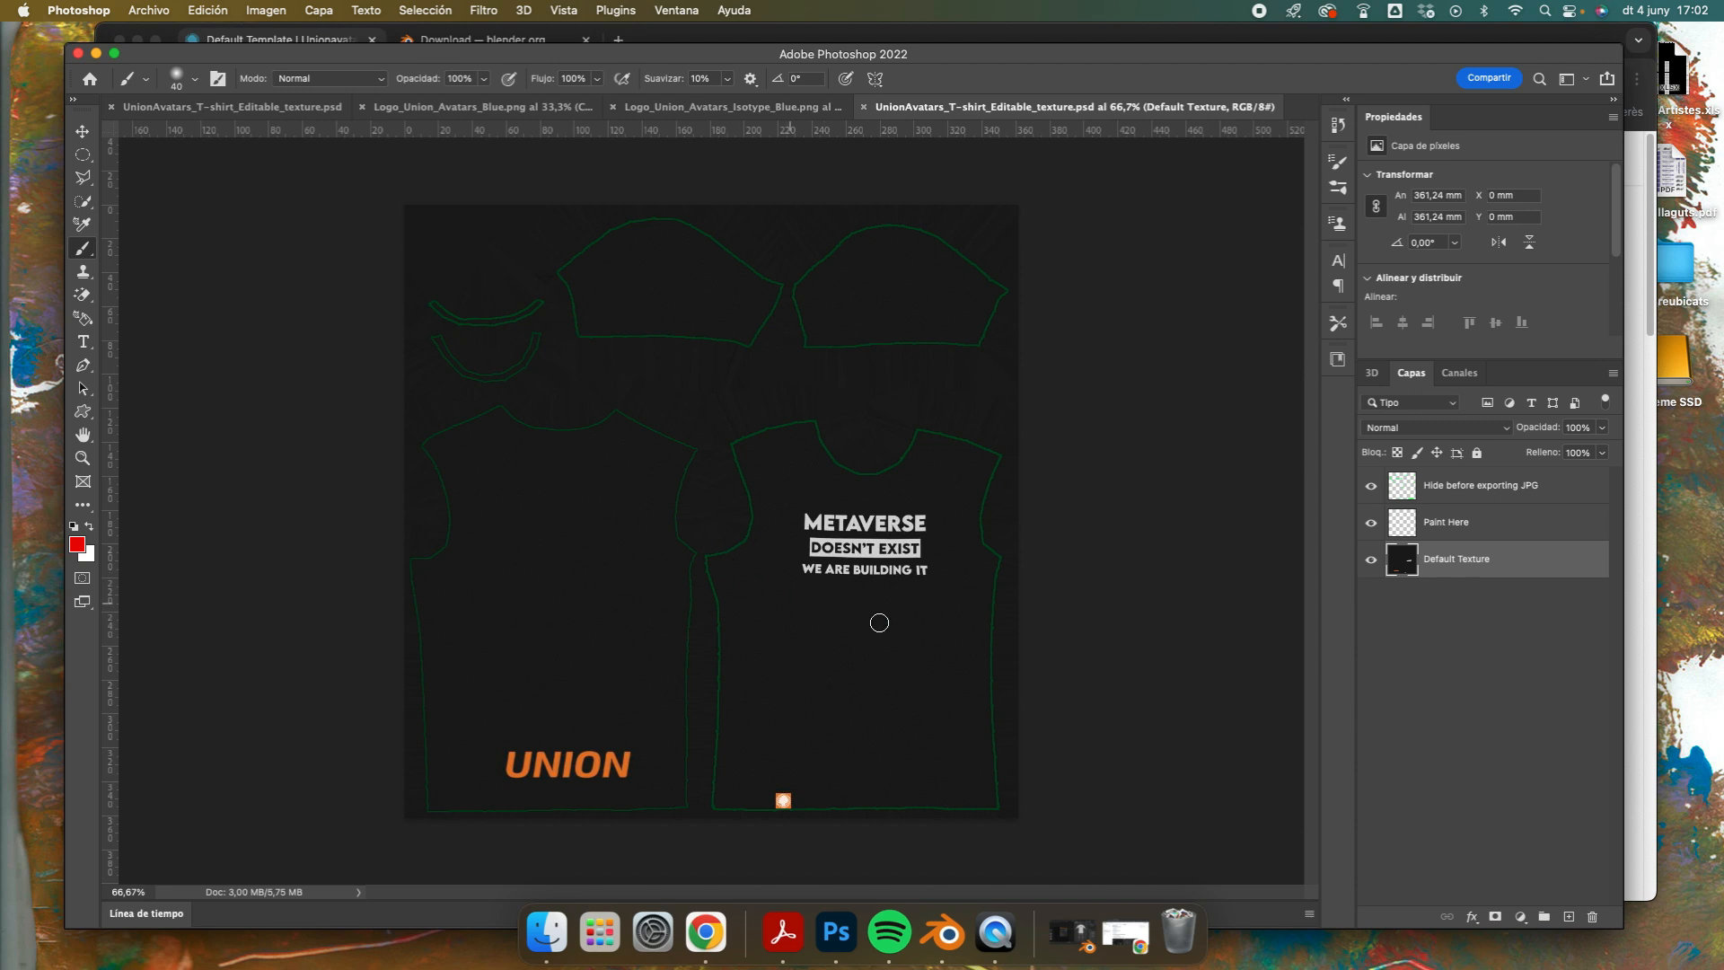
left_click(1440, 531)
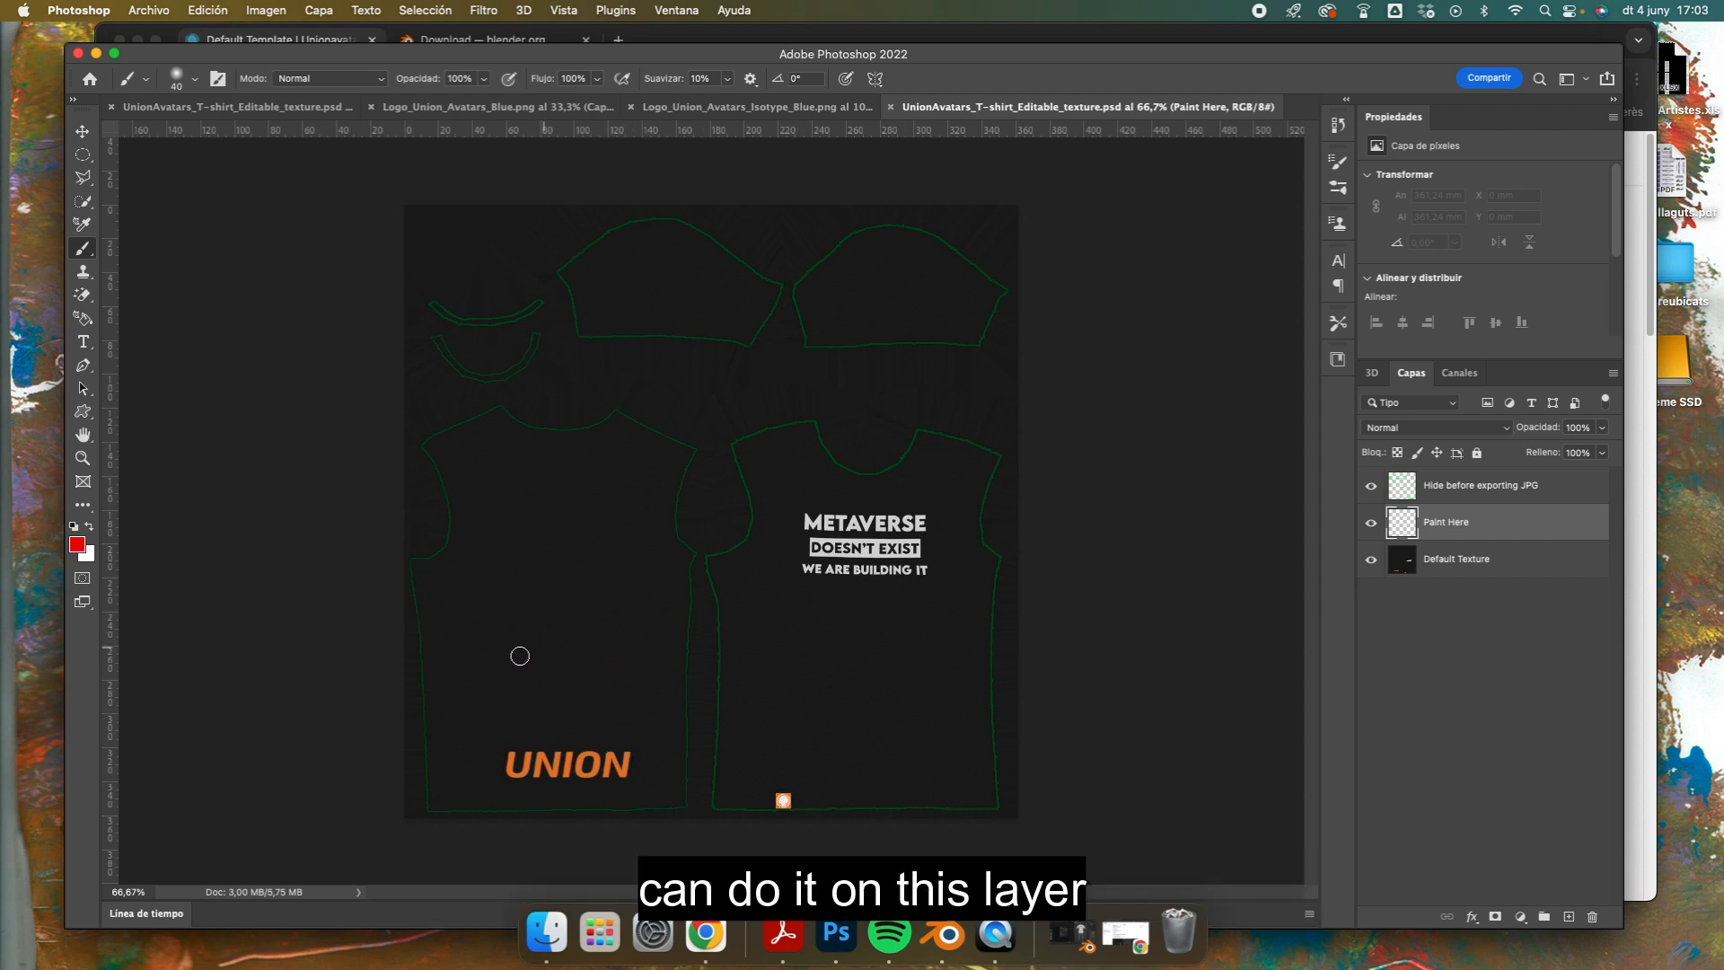
mouse_move(788, 653)
left_mouse_down()
mouse_move(912, 677)
mouse_move(955, 650)
mouse_move(810, 684)
left_mouse_up()
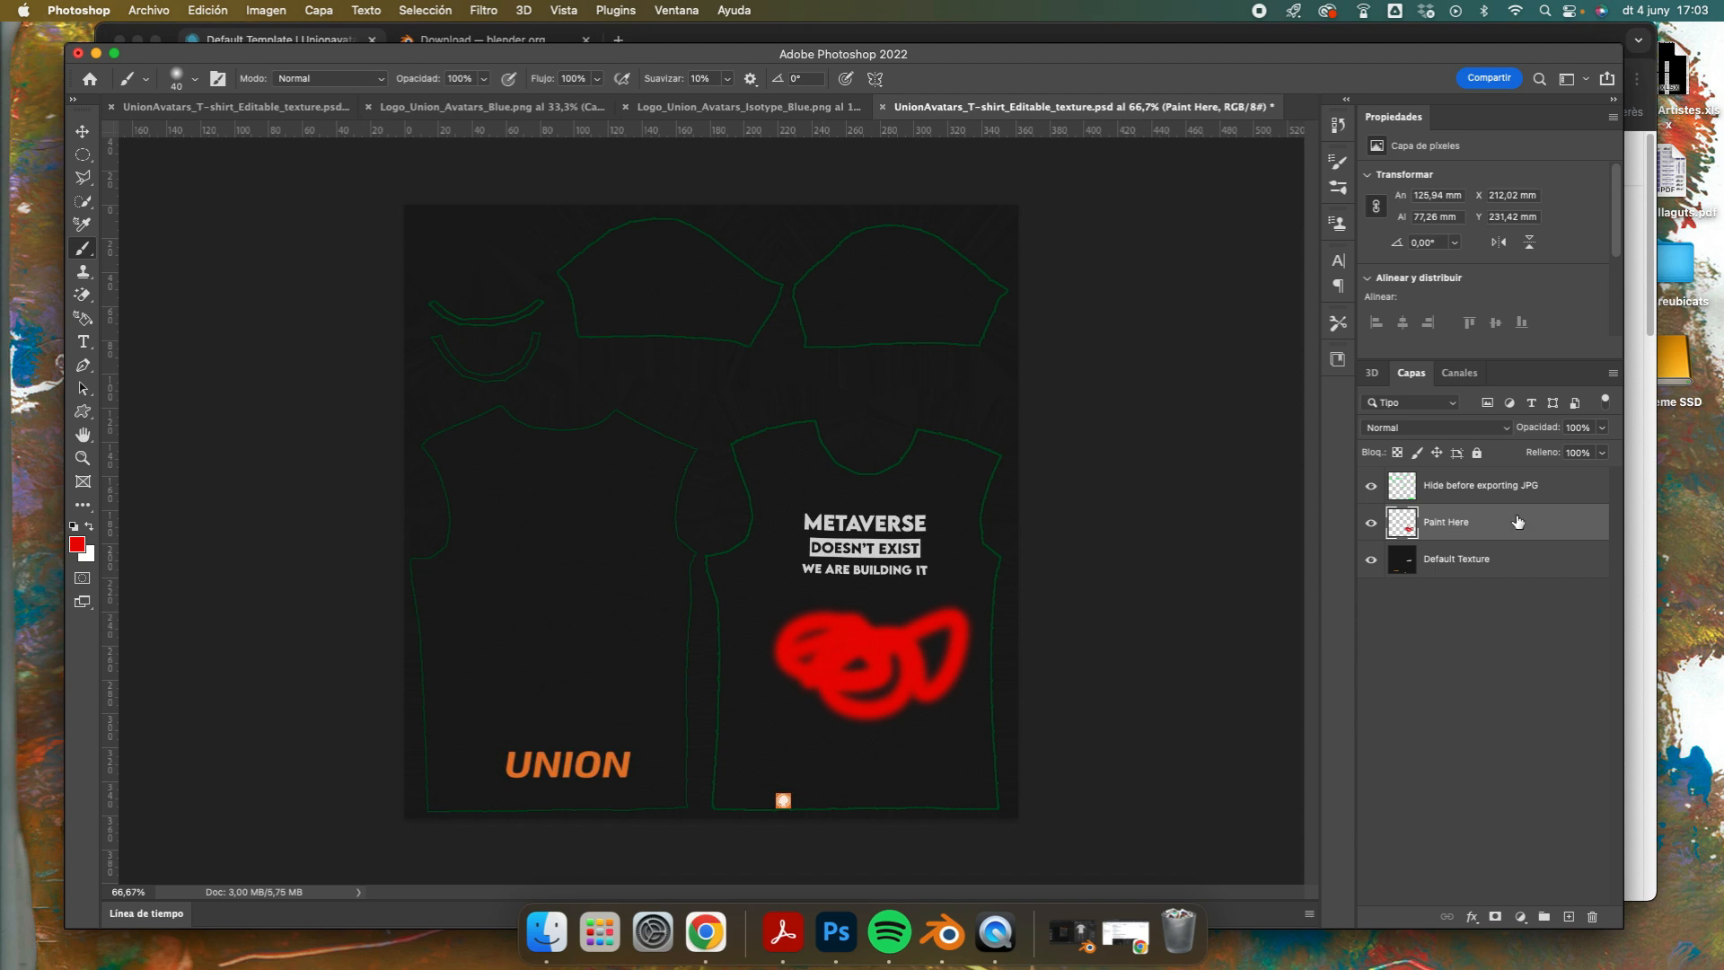
key("super+z")
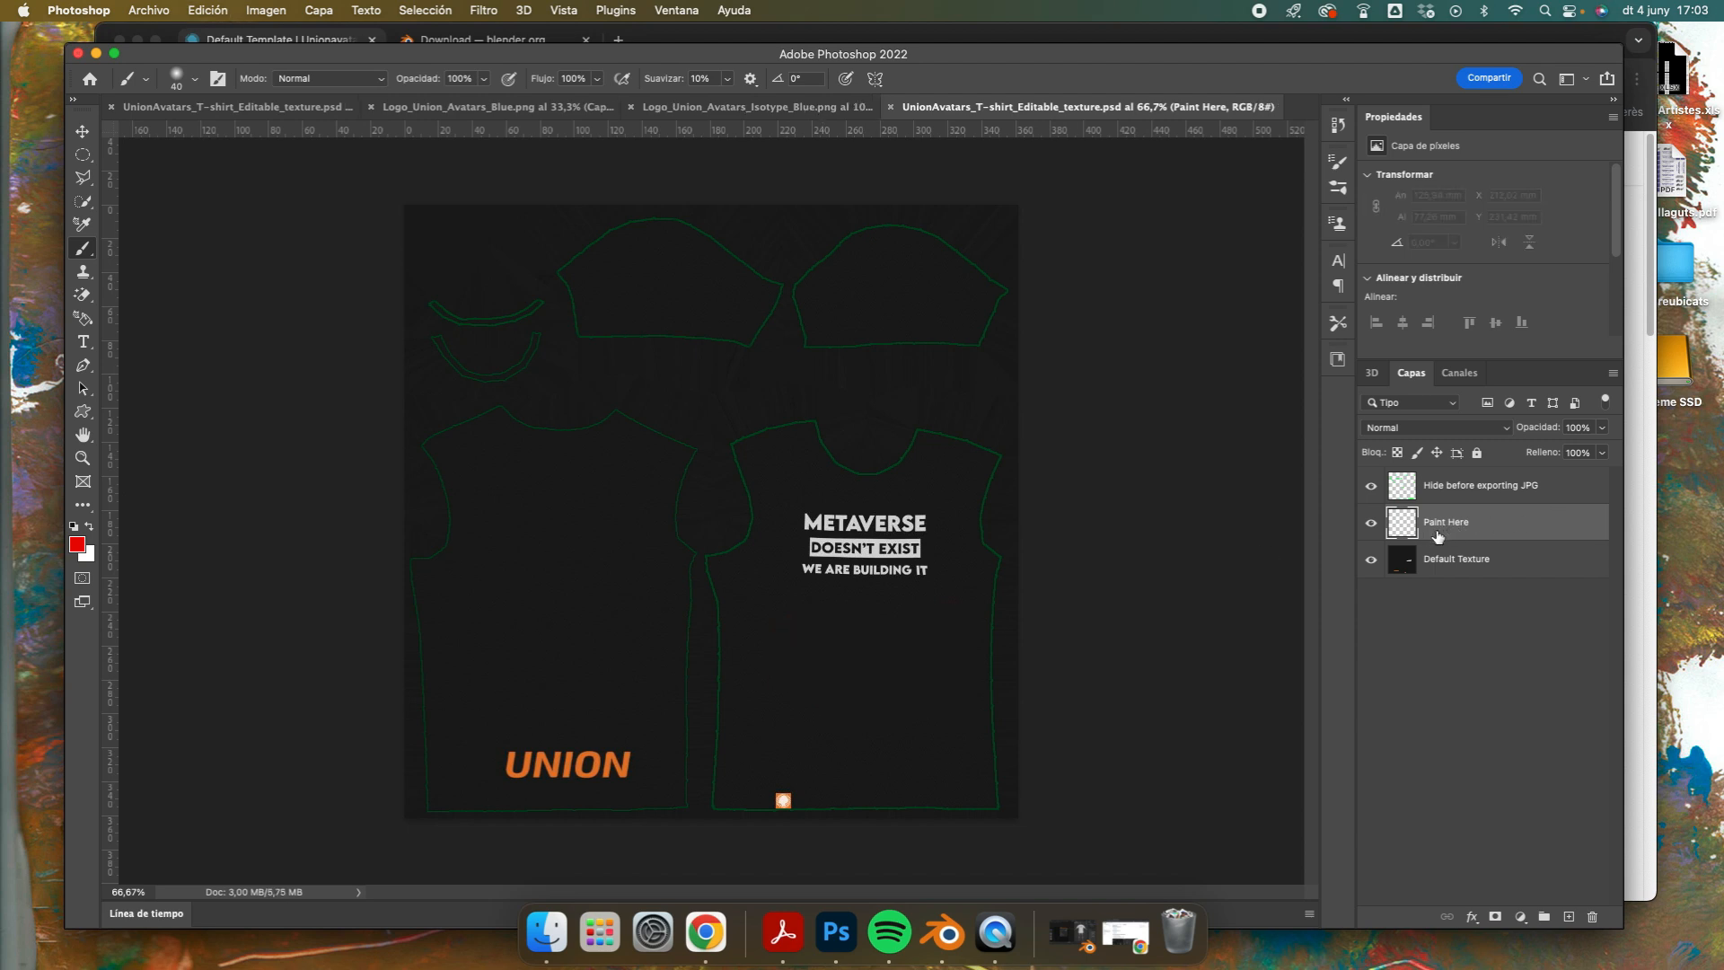
Step: Hide and reshow the "Hide before exporting JPG" layer to examine the garment outlines it marks
left_click(1454, 490)
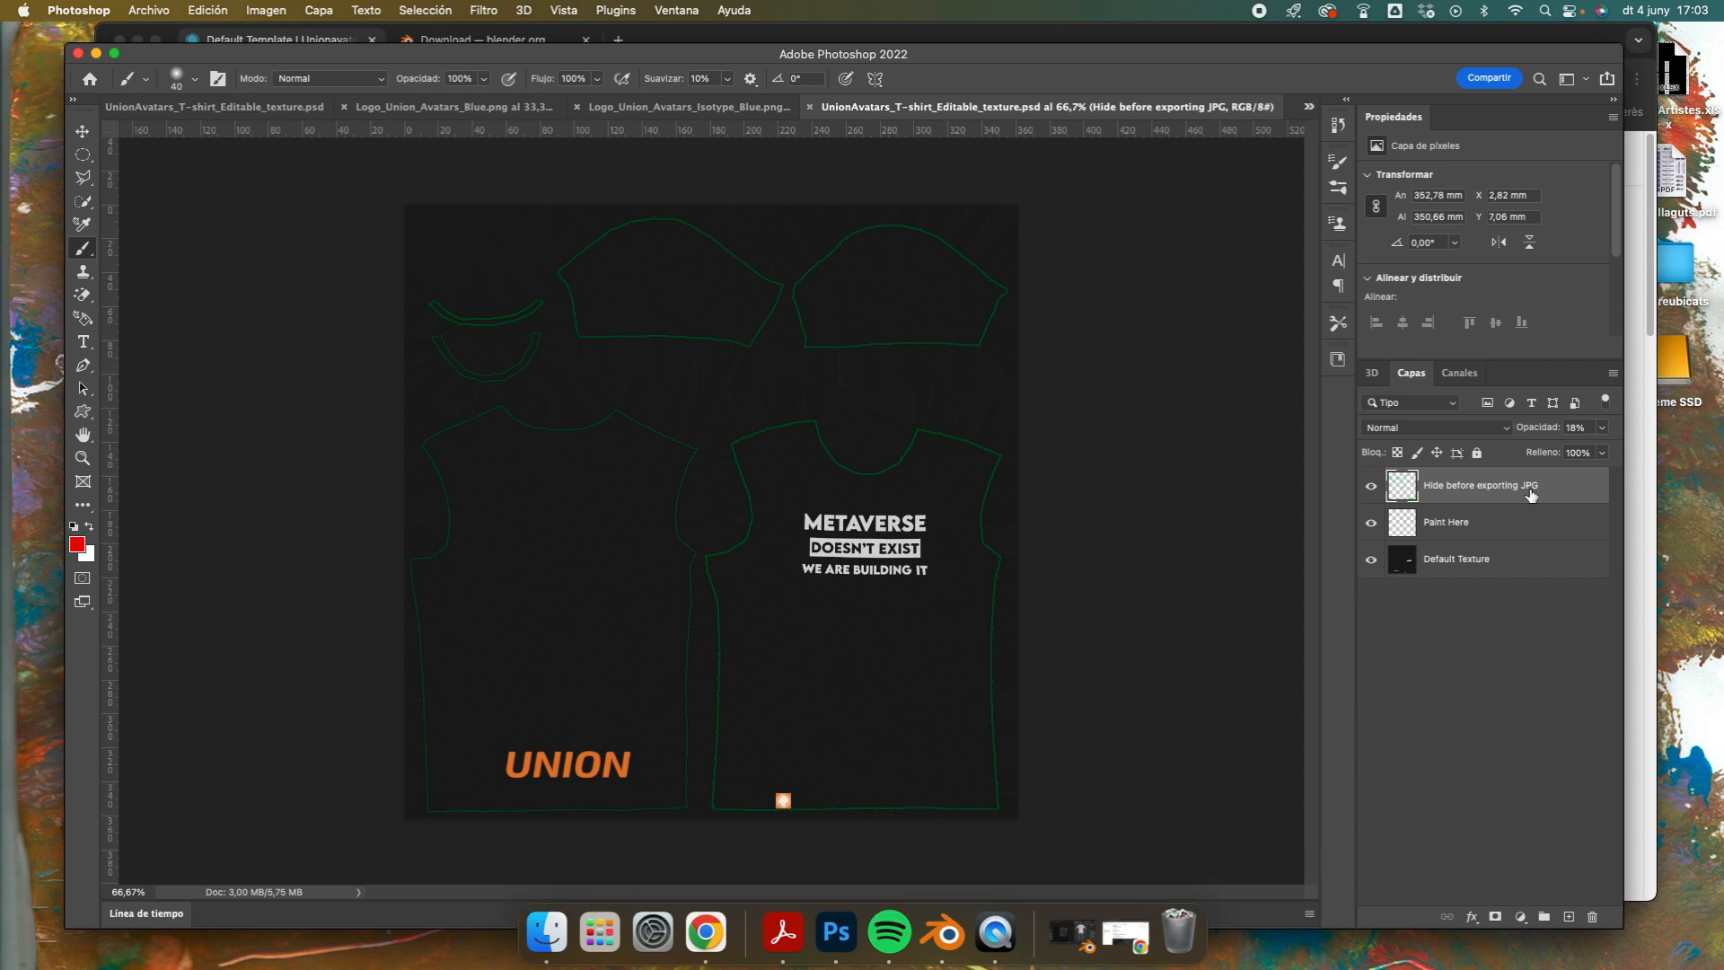
left_click(1371, 489)
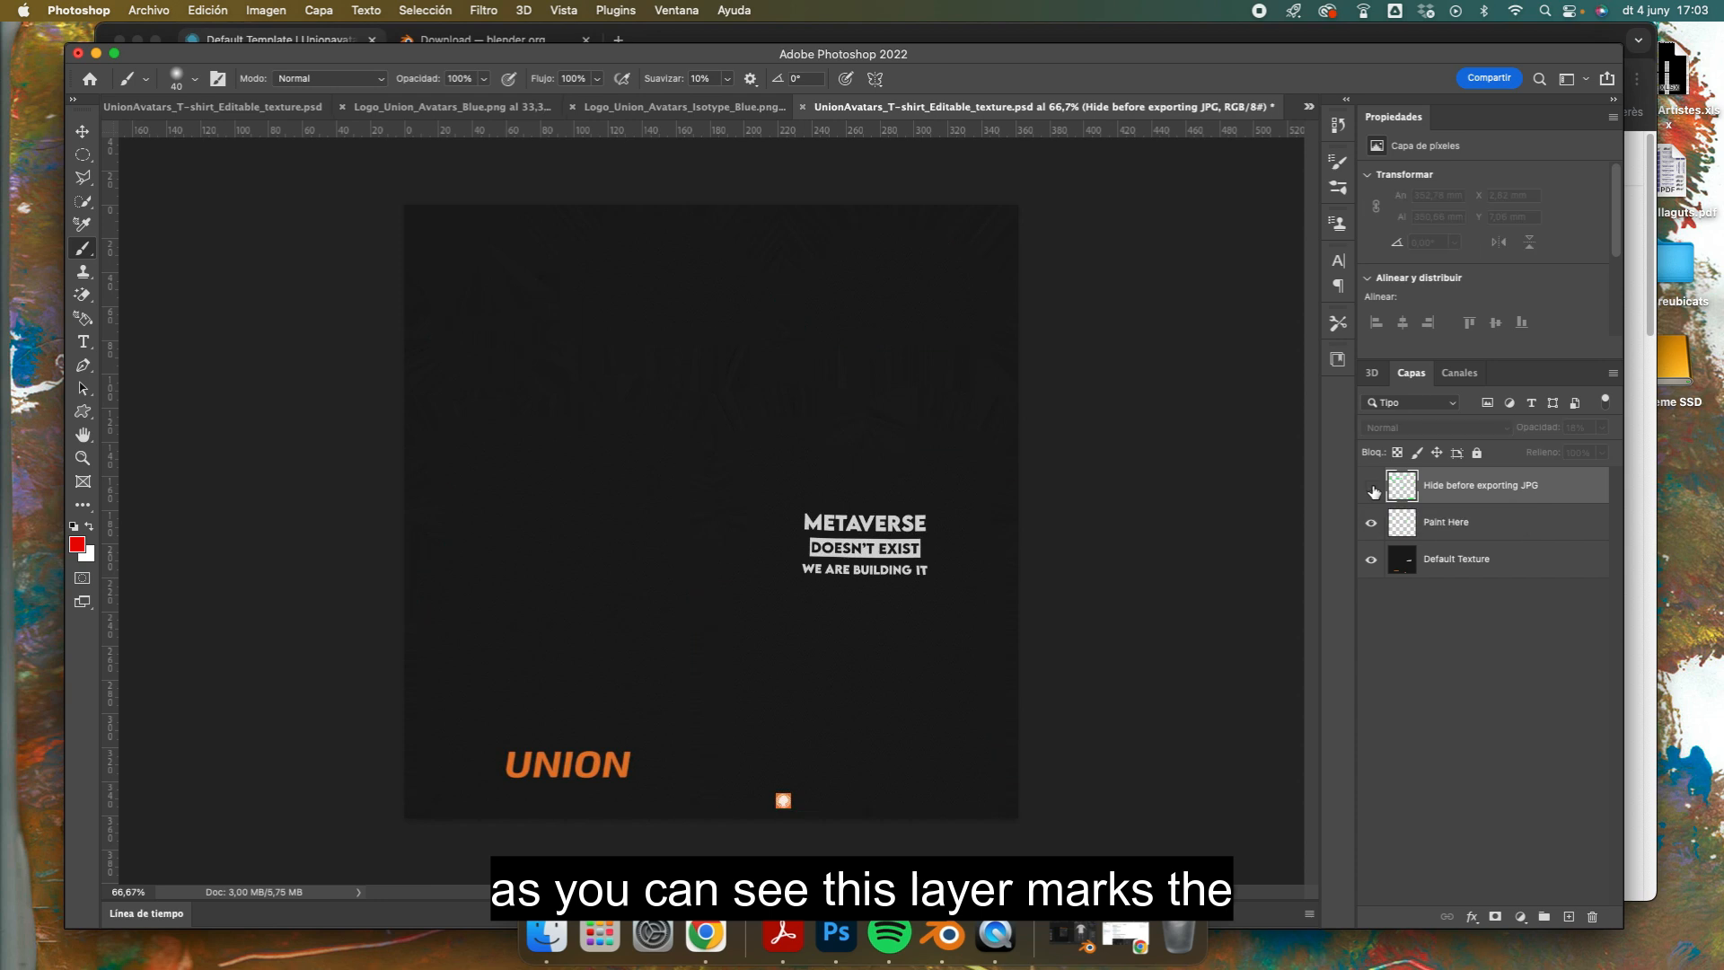
left_click(1371, 487)
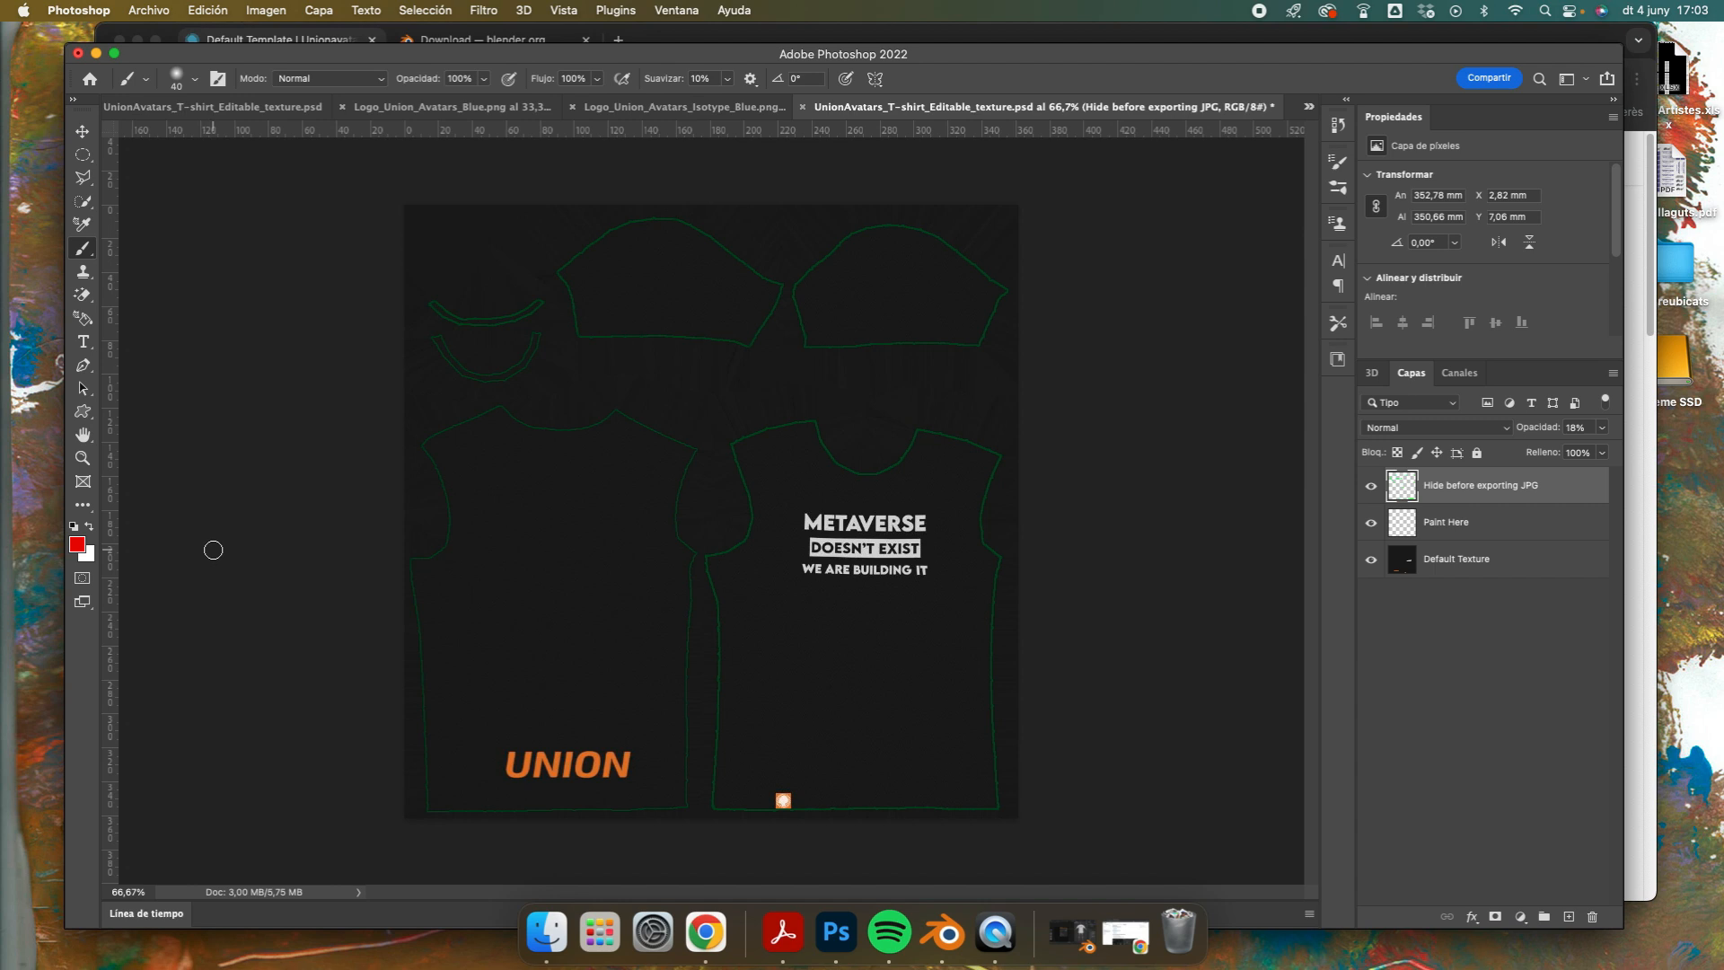
Step: Fill the Paint Here layer with white using the Paint Bucket tool
key("i")
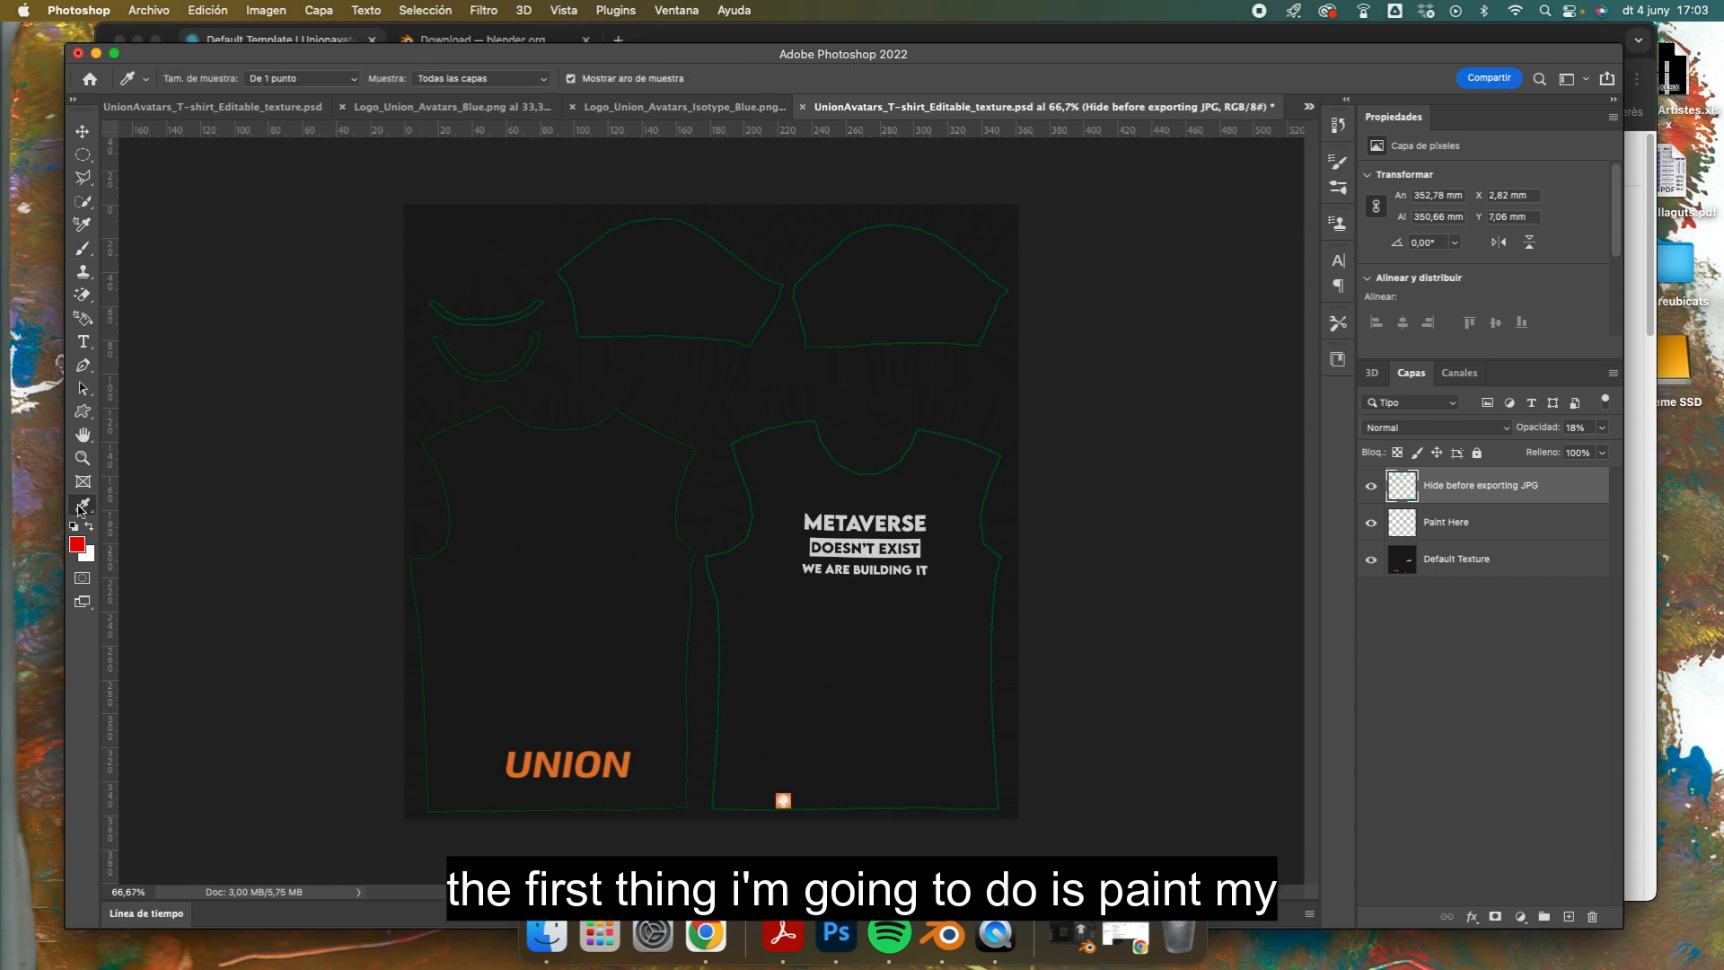
left_click(80, 507)
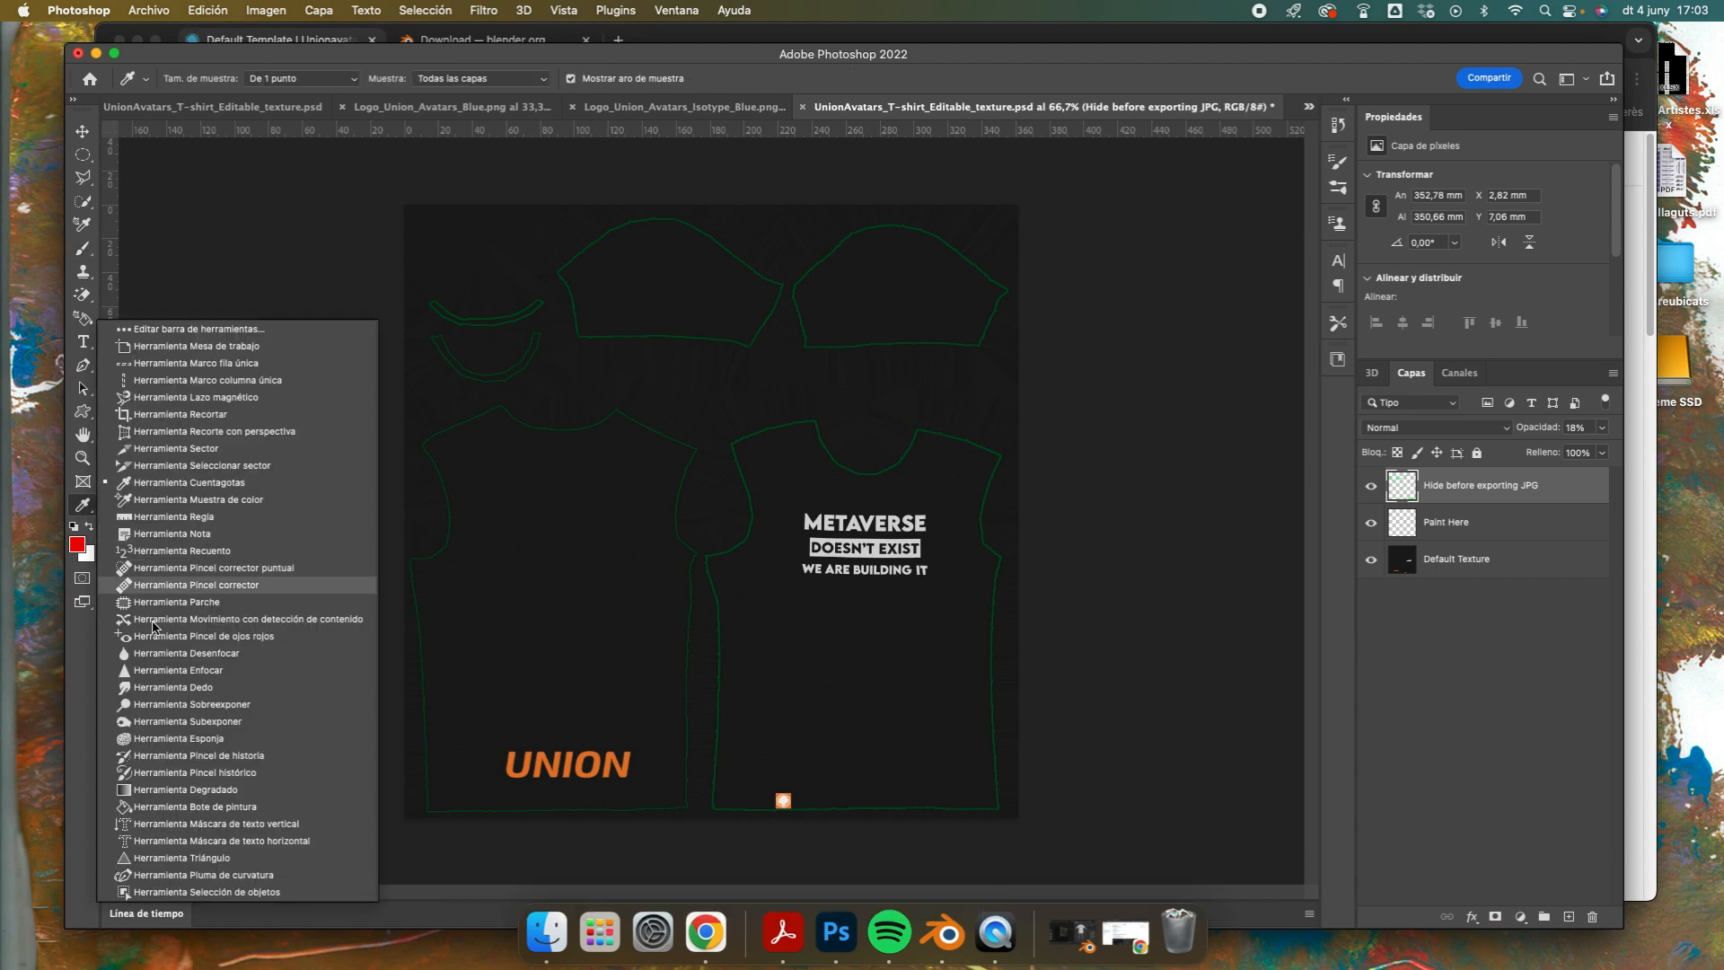
left_click(185, 808)
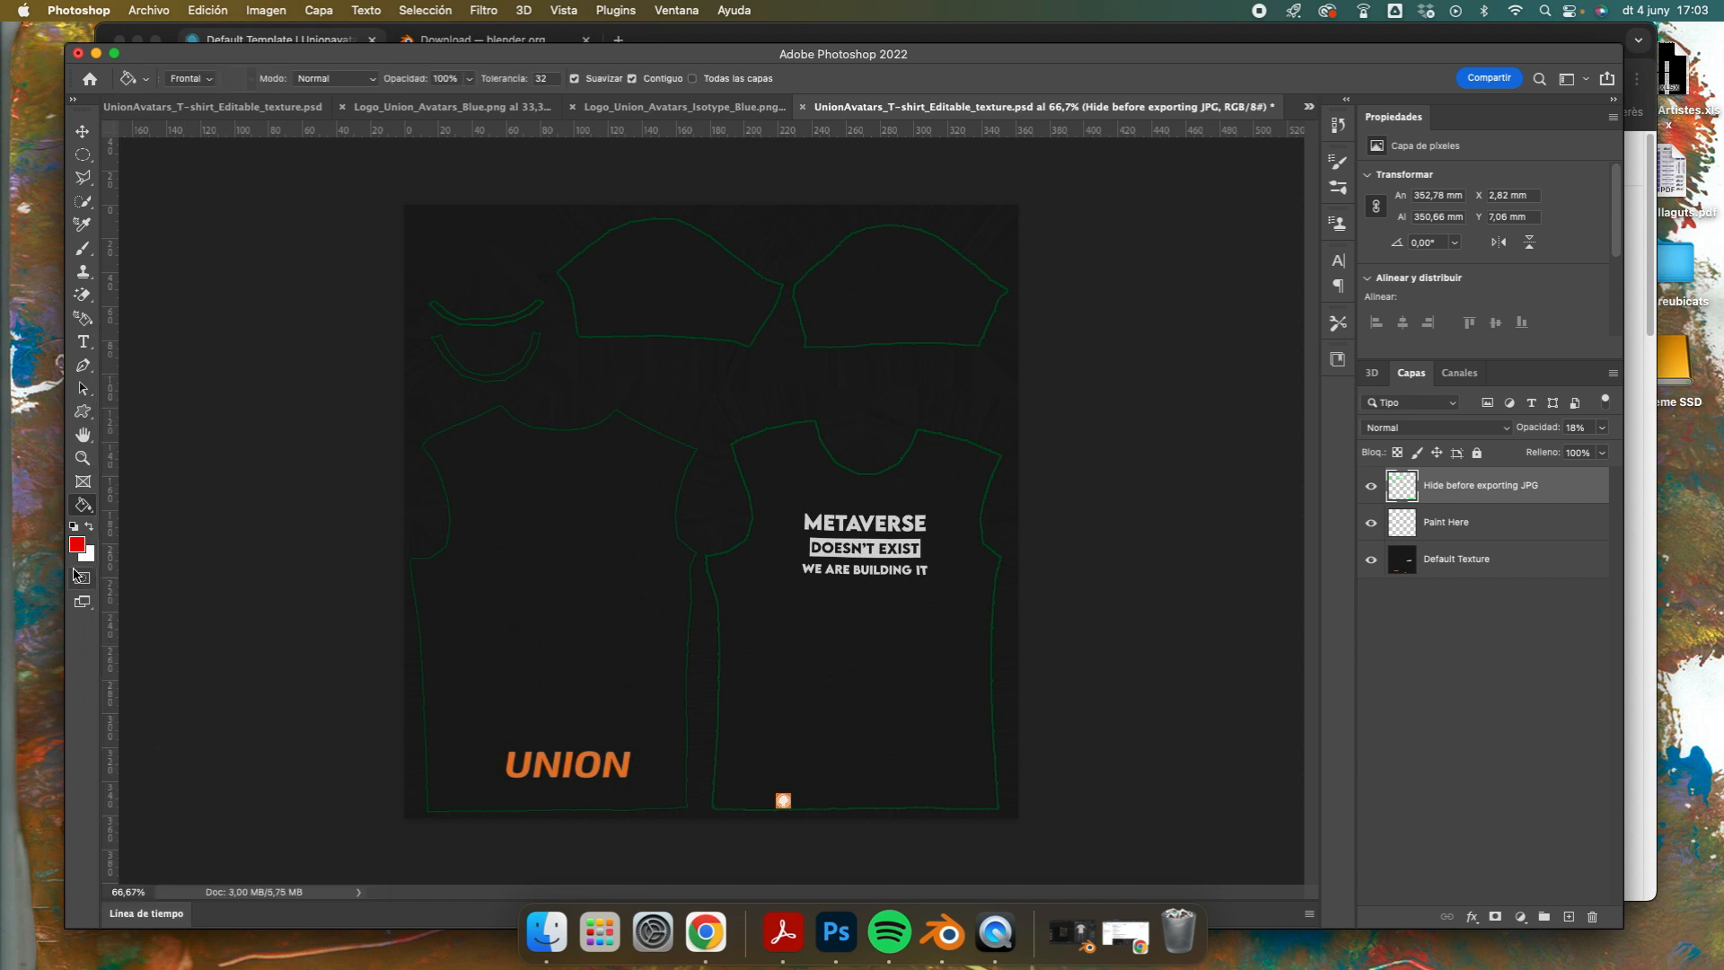
left_click(88, 529)
left_click(540, 613)
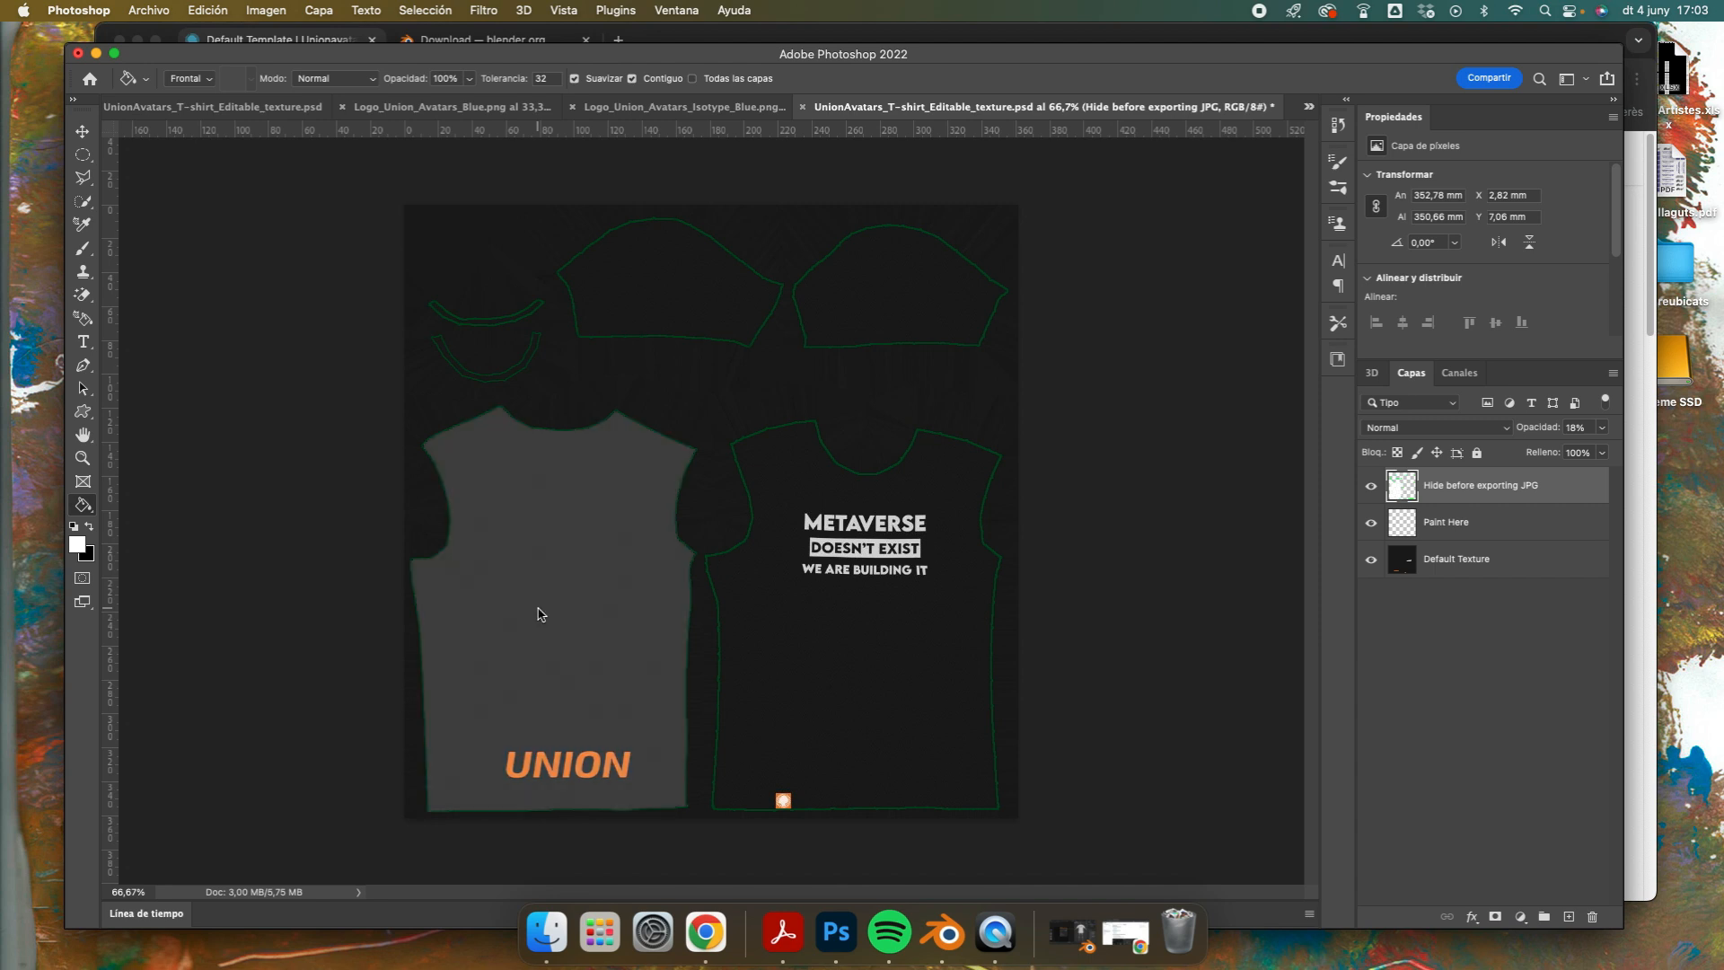
key("super+z")
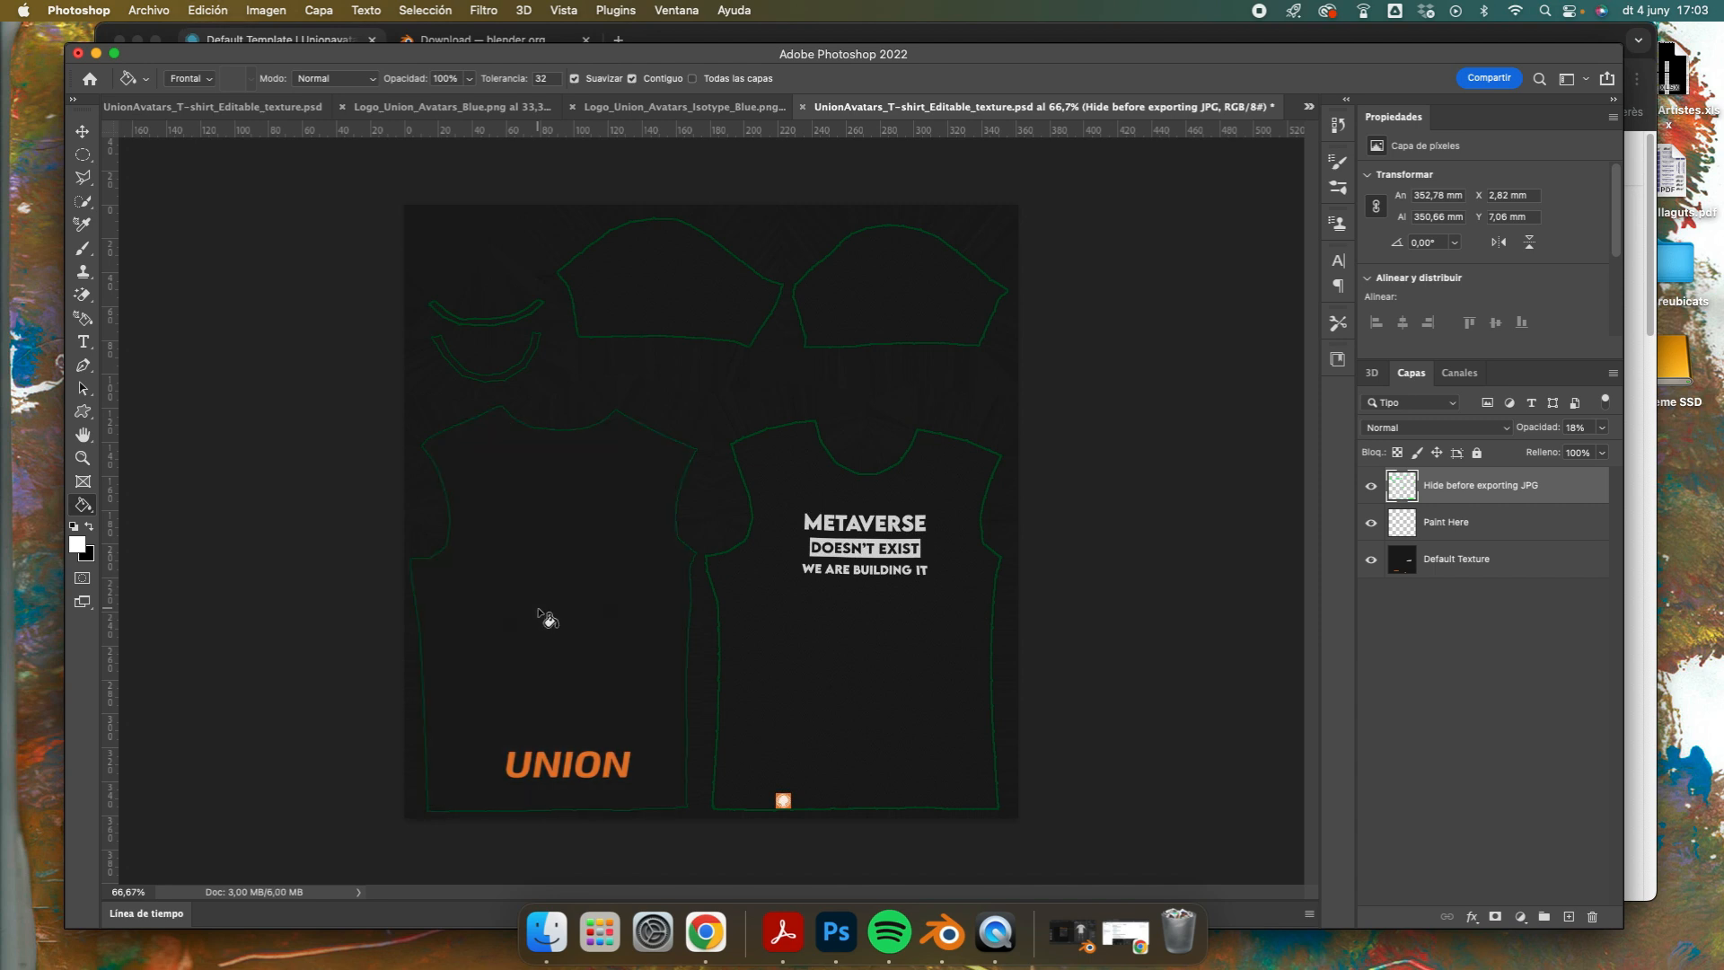
left_click(1491, 525)
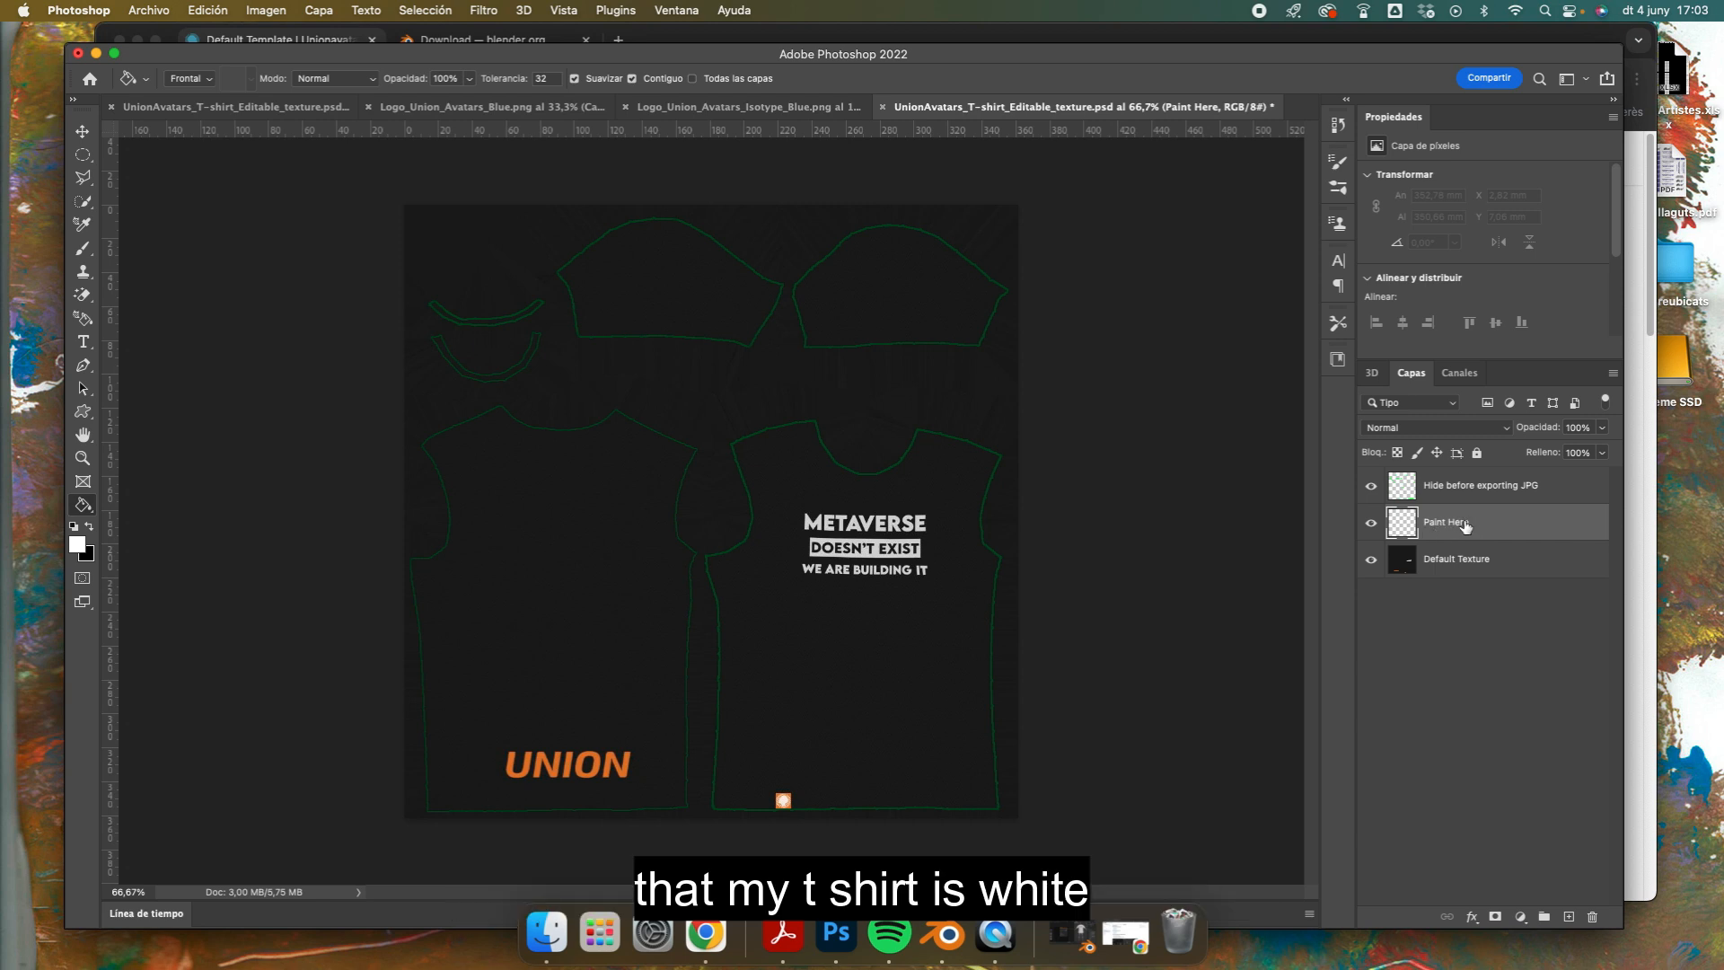
left_click(603, 611)
Step: Copy the logo from Logo_Union_Avatars_Blue.png onto the chest of the T-shirt front, scaled to about 73 × 18 mm
left_click(82, 131)
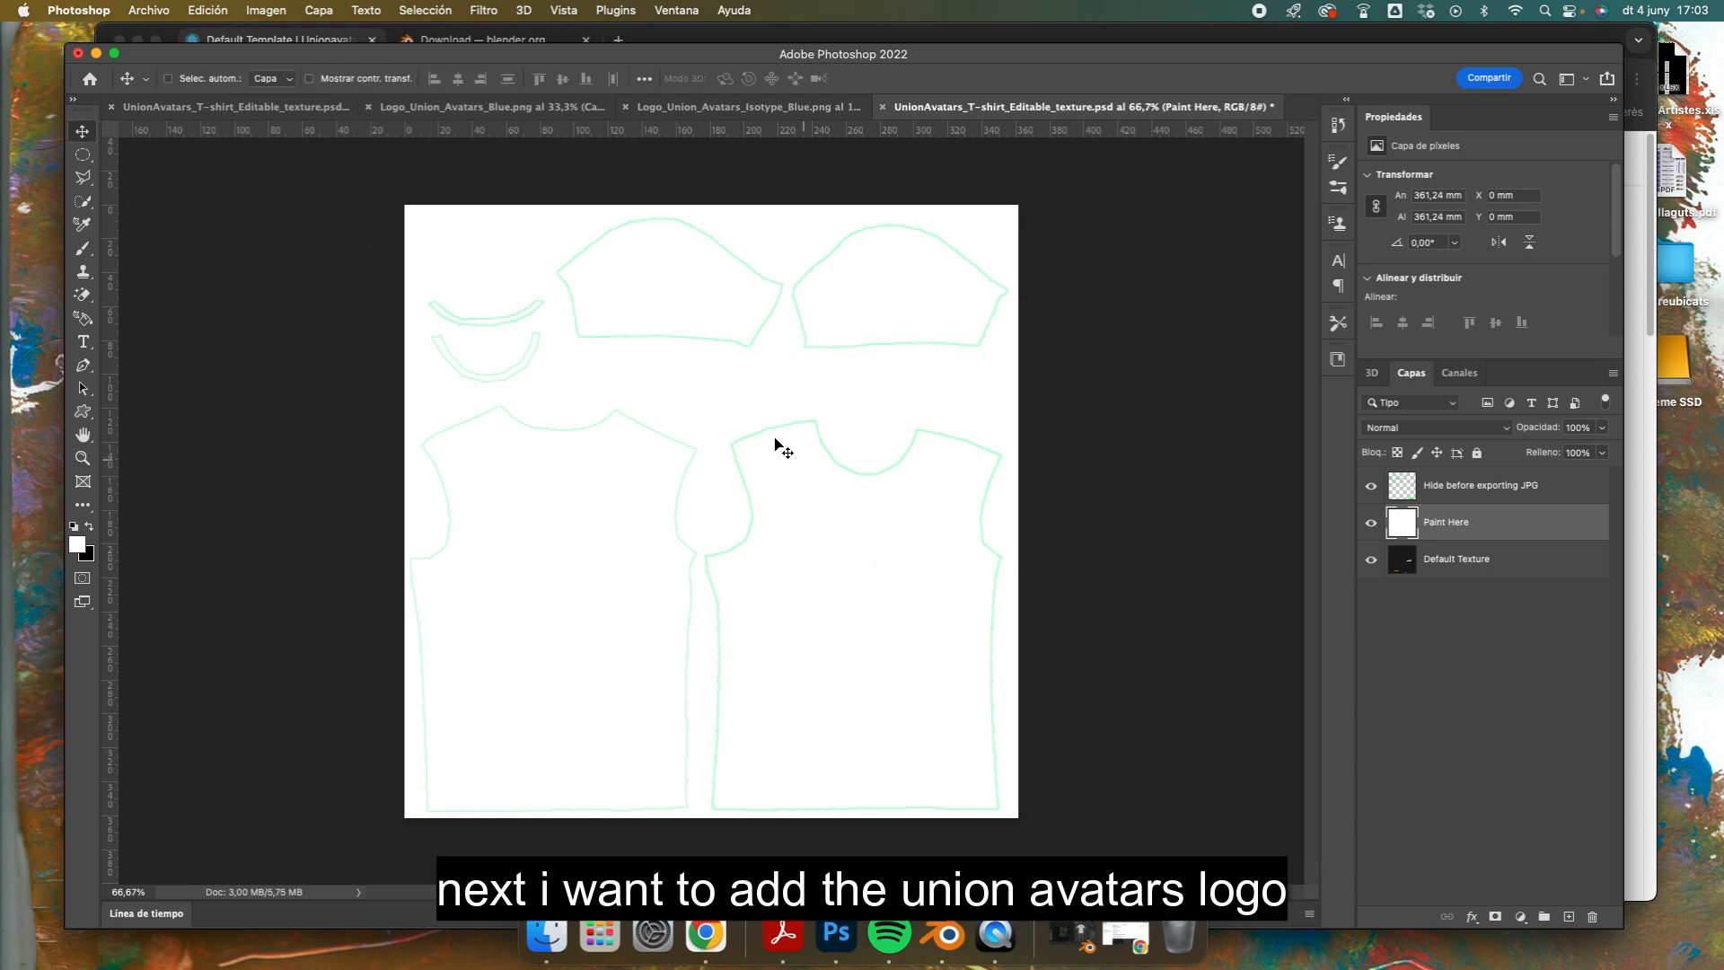
left_click(485, 107)
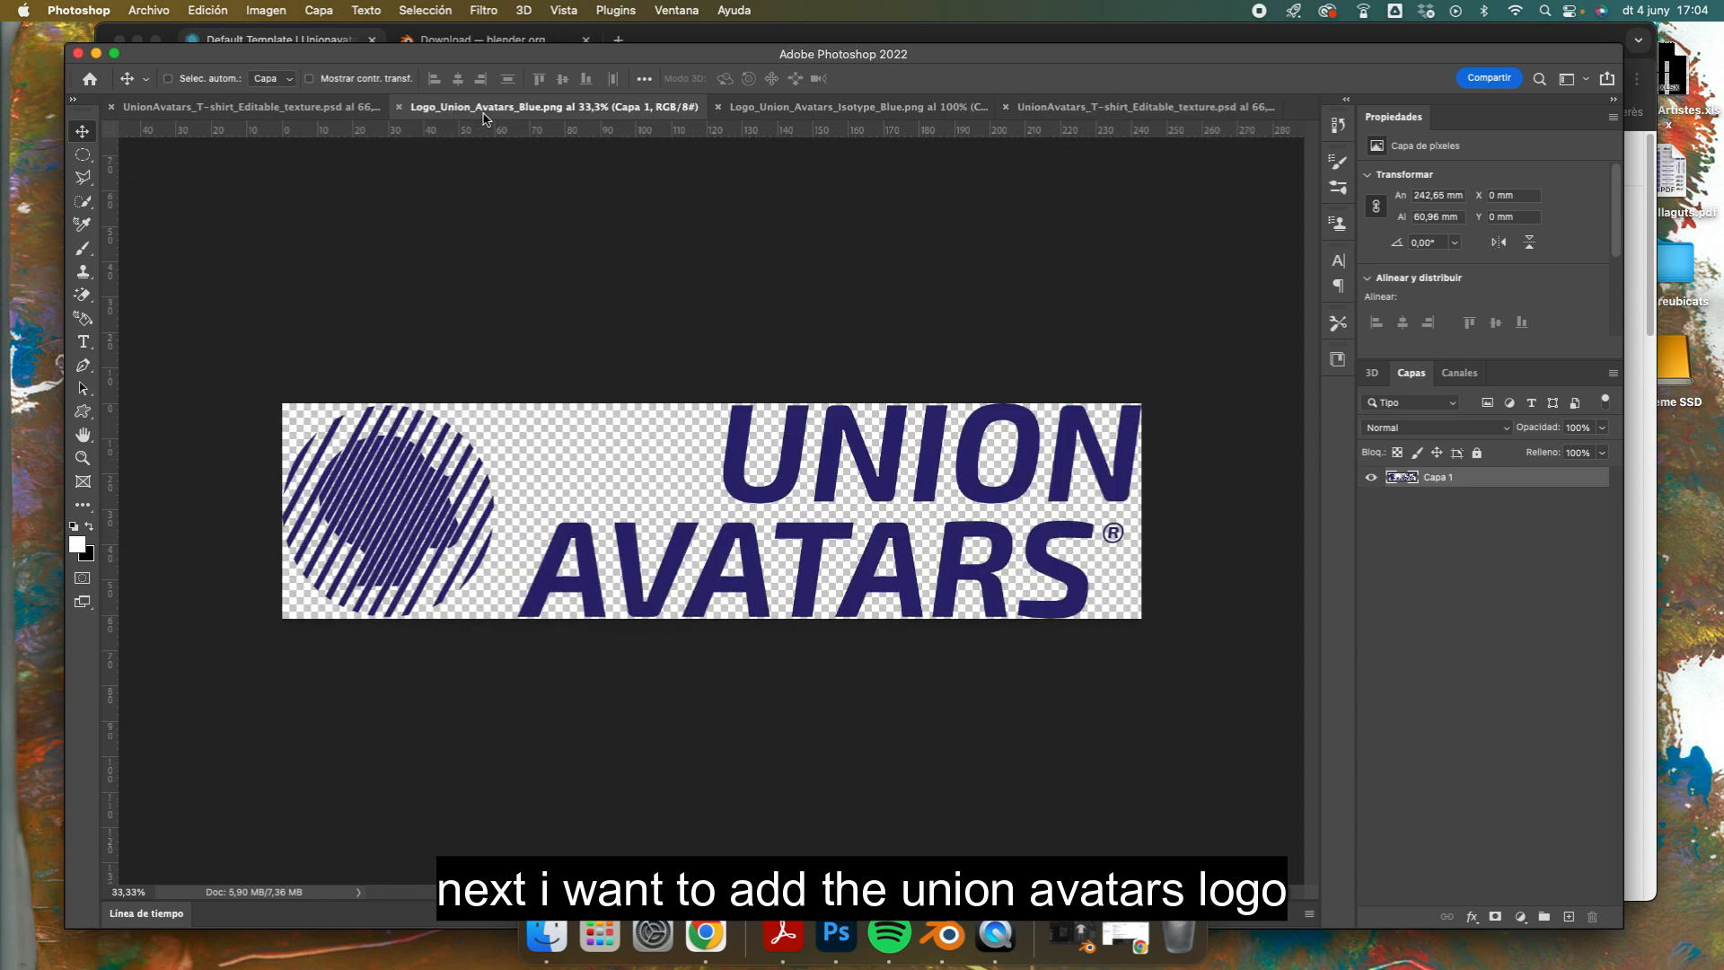
left_click_drag(753, 501, 1118, 109)
left_click_drag(767, 561, 604, 458)
key("ctrl+t")
left_click_drag(1202, 365, 601, 528)
left_click_drag(537, 553, 889, 526)
left_click_drag(956, 501, 899, 542)
key("Return")
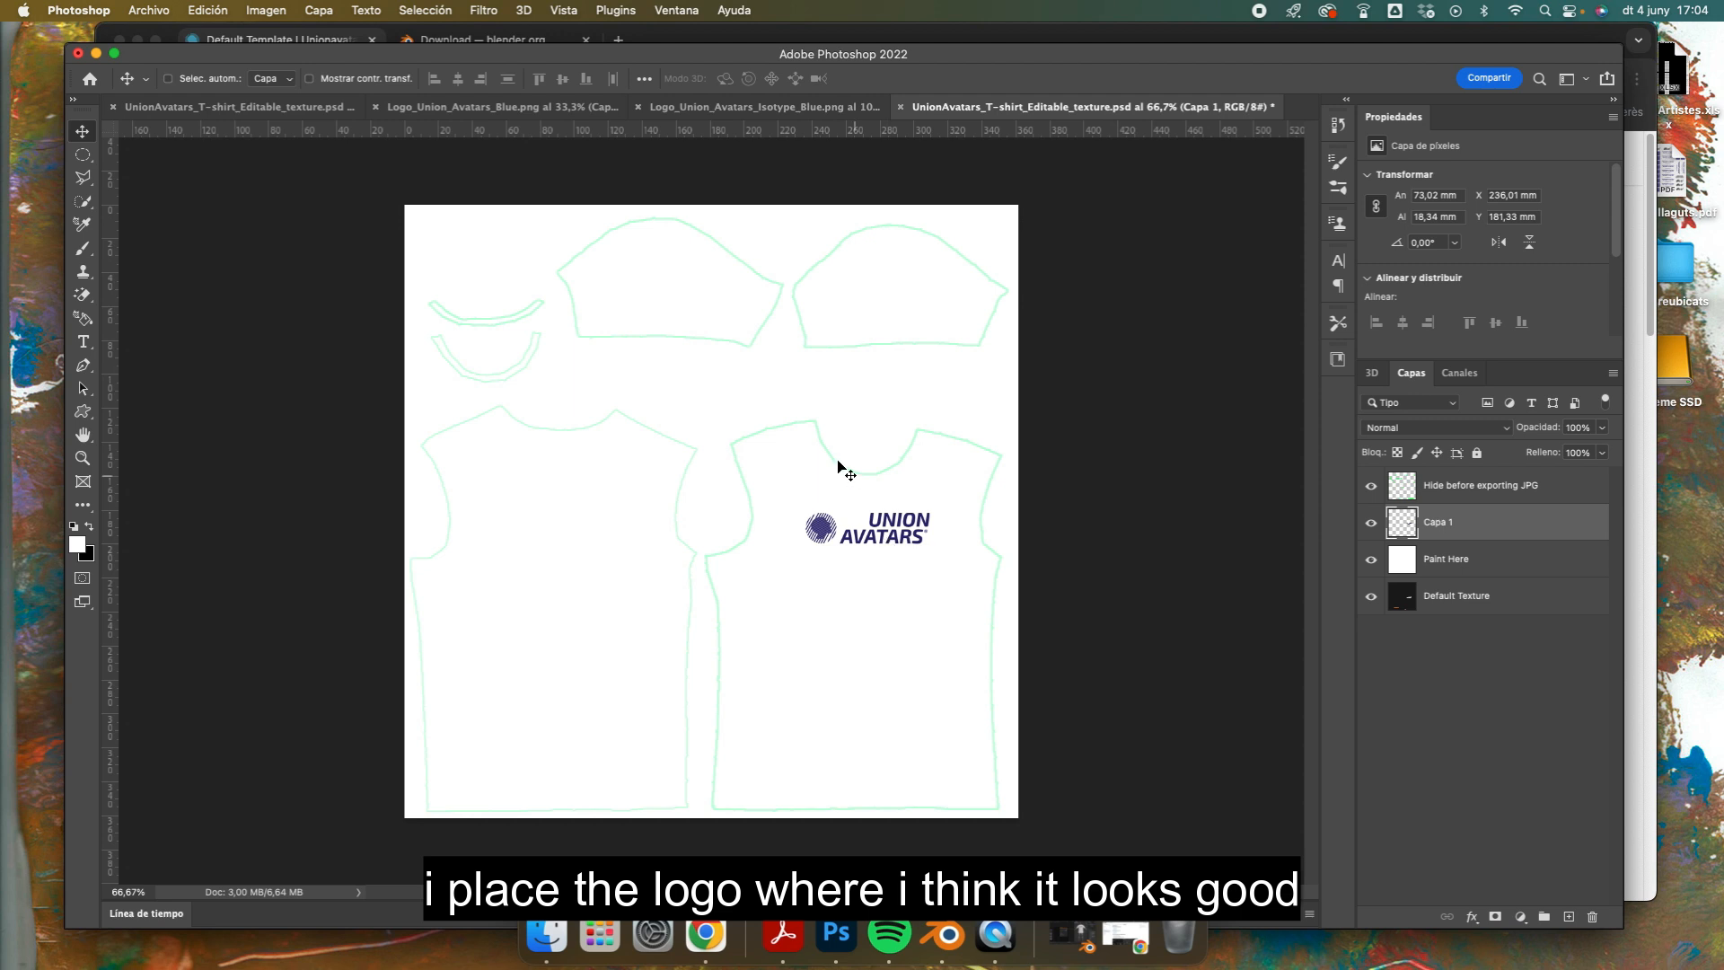
Step: Copy the isotype from Logo_Union_Avatars_Isotype_Blue.png onto the left sleeve piece, scaled to about 23 × 22 mm
left_click(759, 107)
left_click_drag(760, 390, 1008, 209)
left_click_drag(665, 312, 667, 313)
key("super+t")
left_click_drag(878, 520, 670, 309)
key("Return")
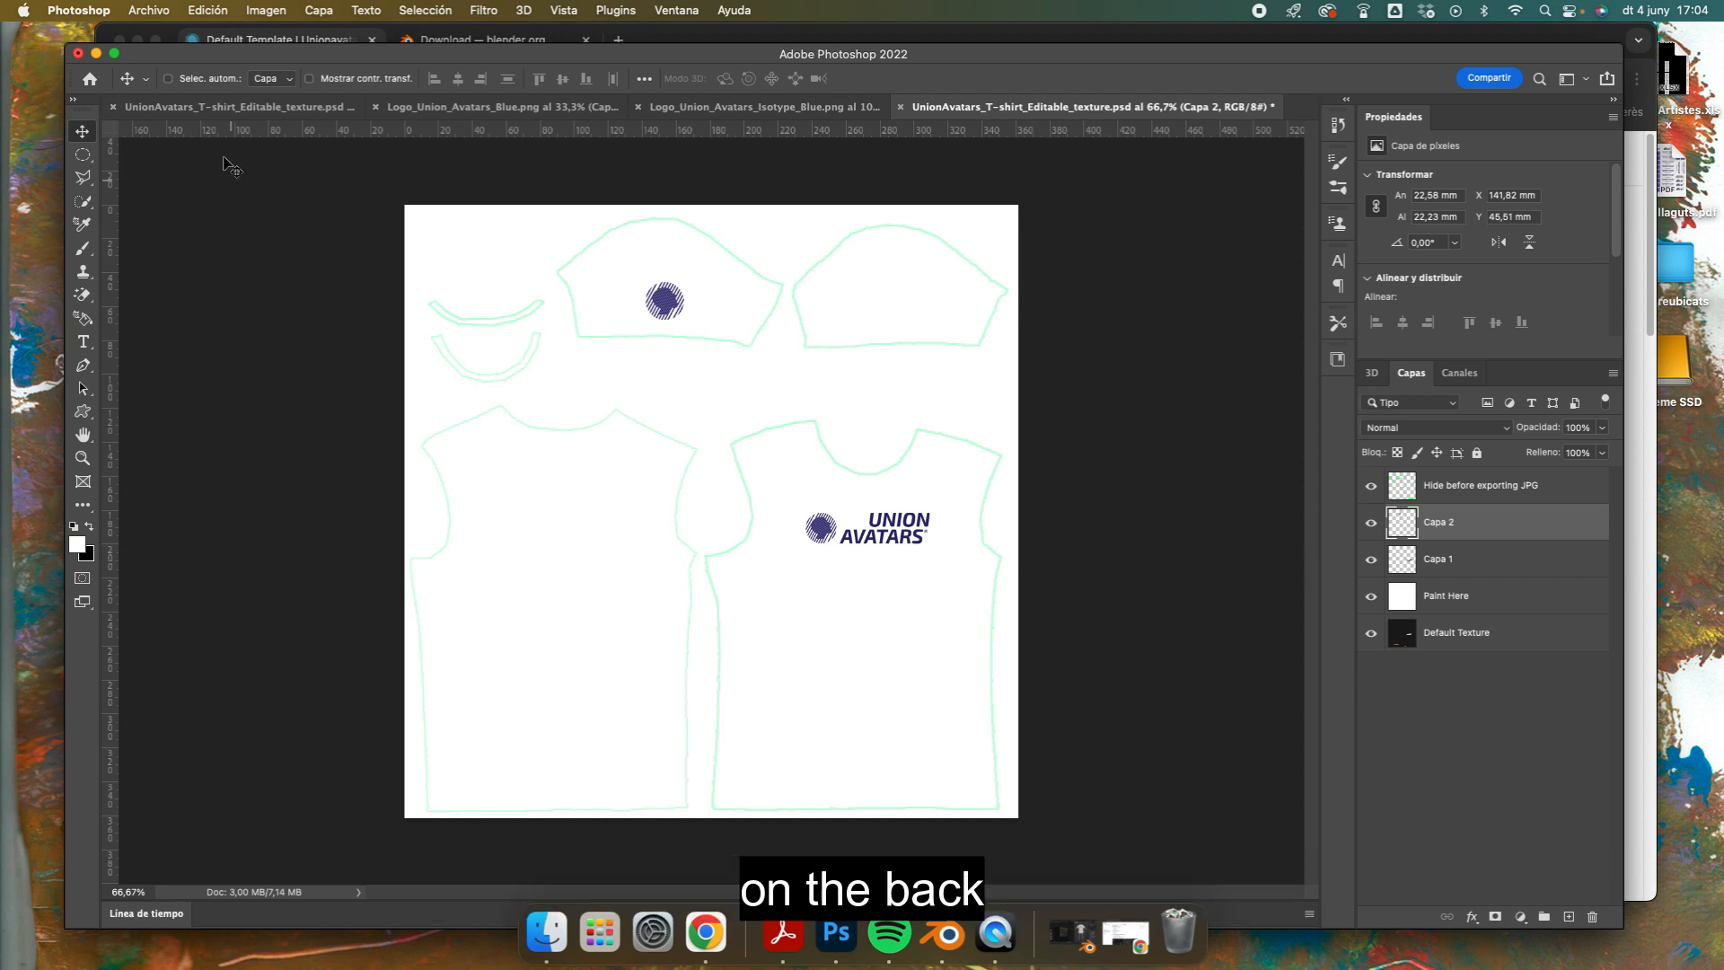
Step: Open trip.png from the video garments folder on the desktop
key("super+o")
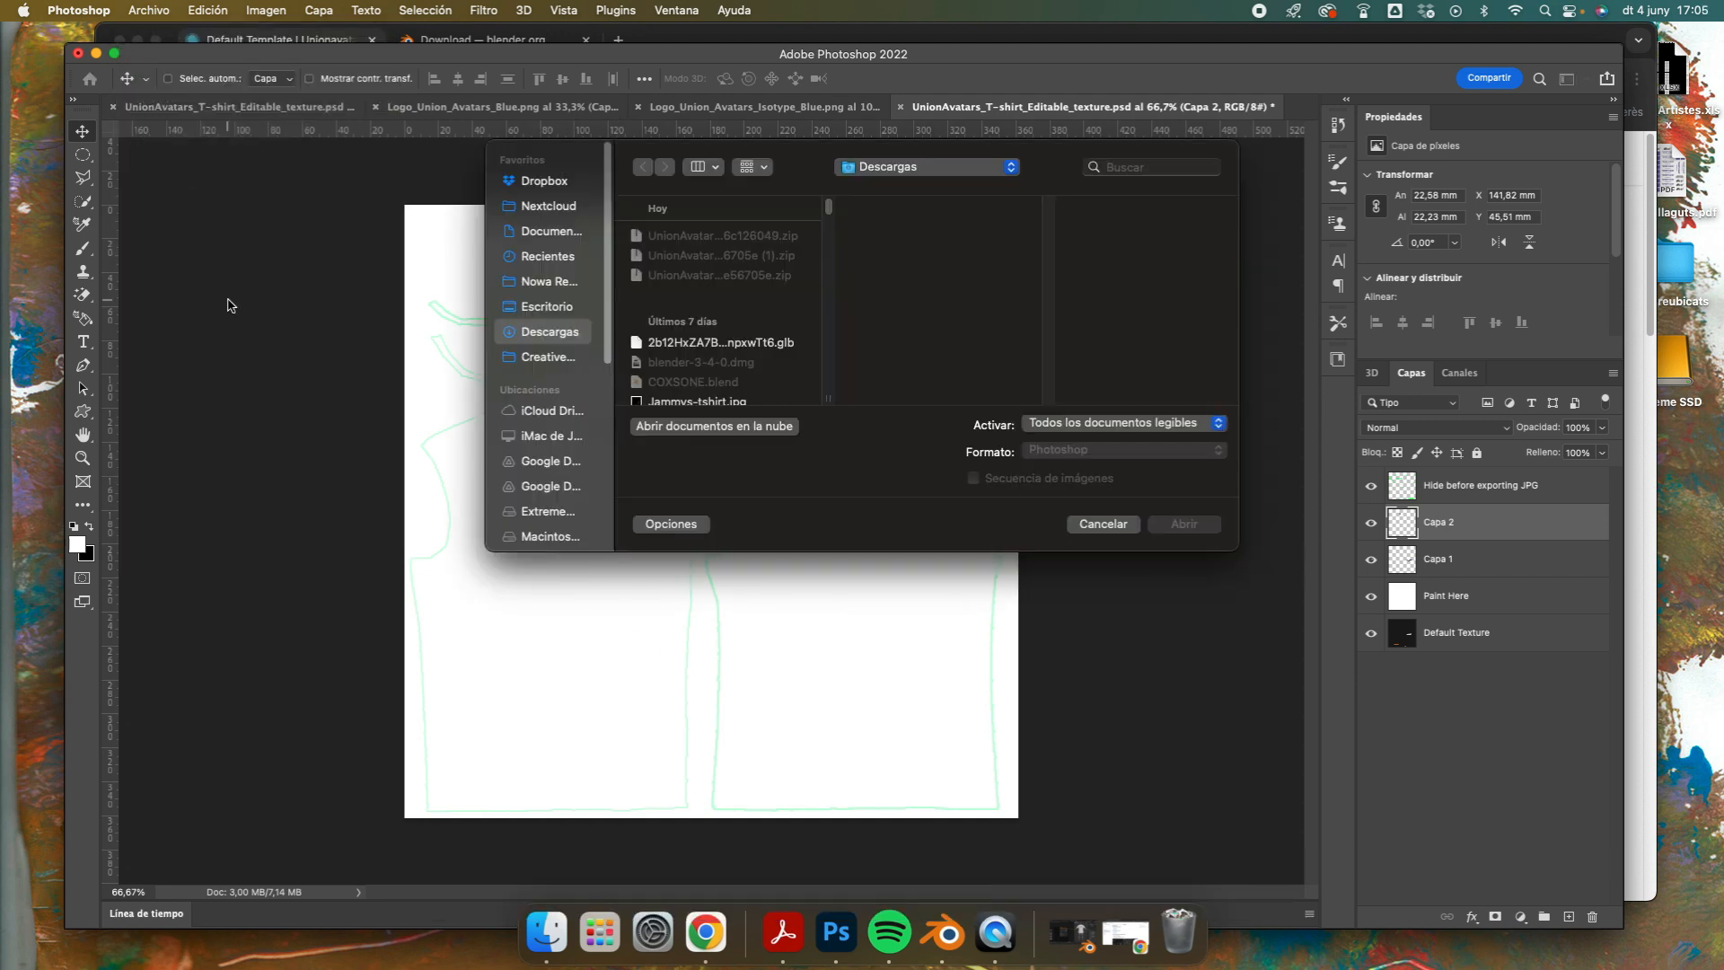
left_click(557, 304)
left_click(705, 276)
left_click(925, 301)
left_click(1186, 524)
left_click(1078, 513)
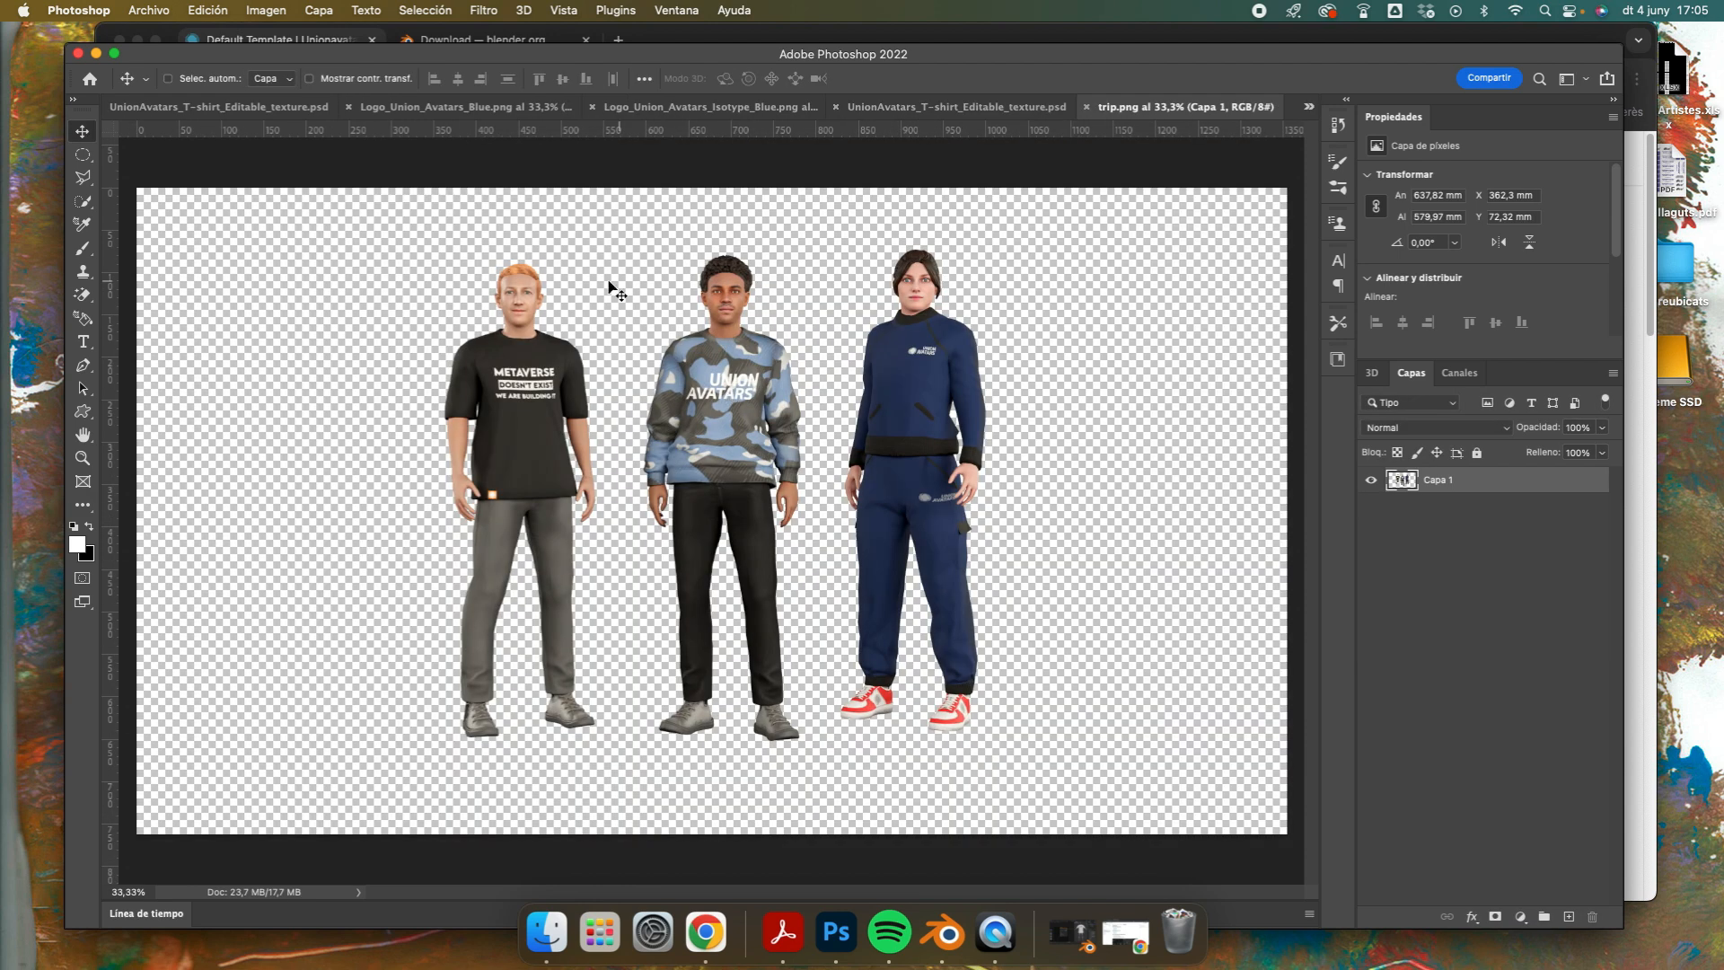
Step: Copy the three avatars from trip.png onto the upper part of the T-shirt back, scaled to about 78 × 71 mm
left_click_drag(718, 379, 603, 329)
key("super+t")
key("super+minus")
key("super+minus")
key("super+minus")
left_click_drag(873, 343, 536, 650)
left_click_drag(510, 680, 621, 614)
key("super+plus")
key("super+plus")
key("super+plus")
left_click_drag(559, 693, 571, 554)
key("Return")
Step: Add the text "unionavatars.com" in colour 534f8c and place it just above the hem of the T-shirt back
key("t")
left_click(517, 770)
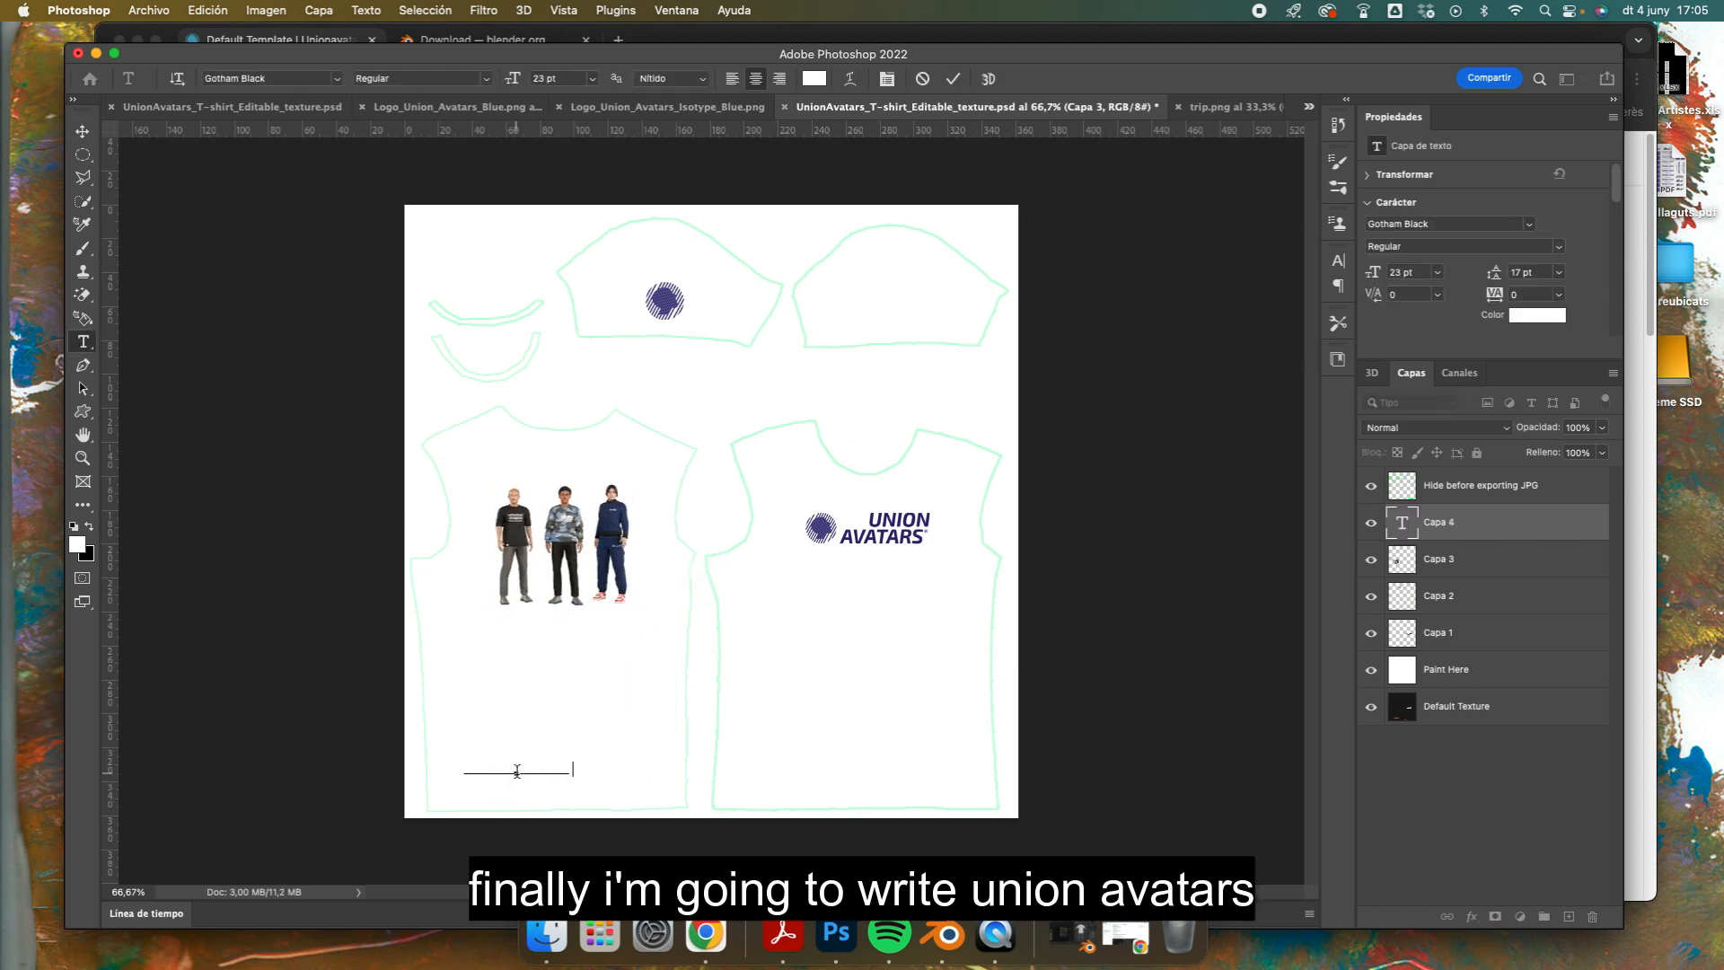
left_click(1537, 315)
left_click(670, 307)
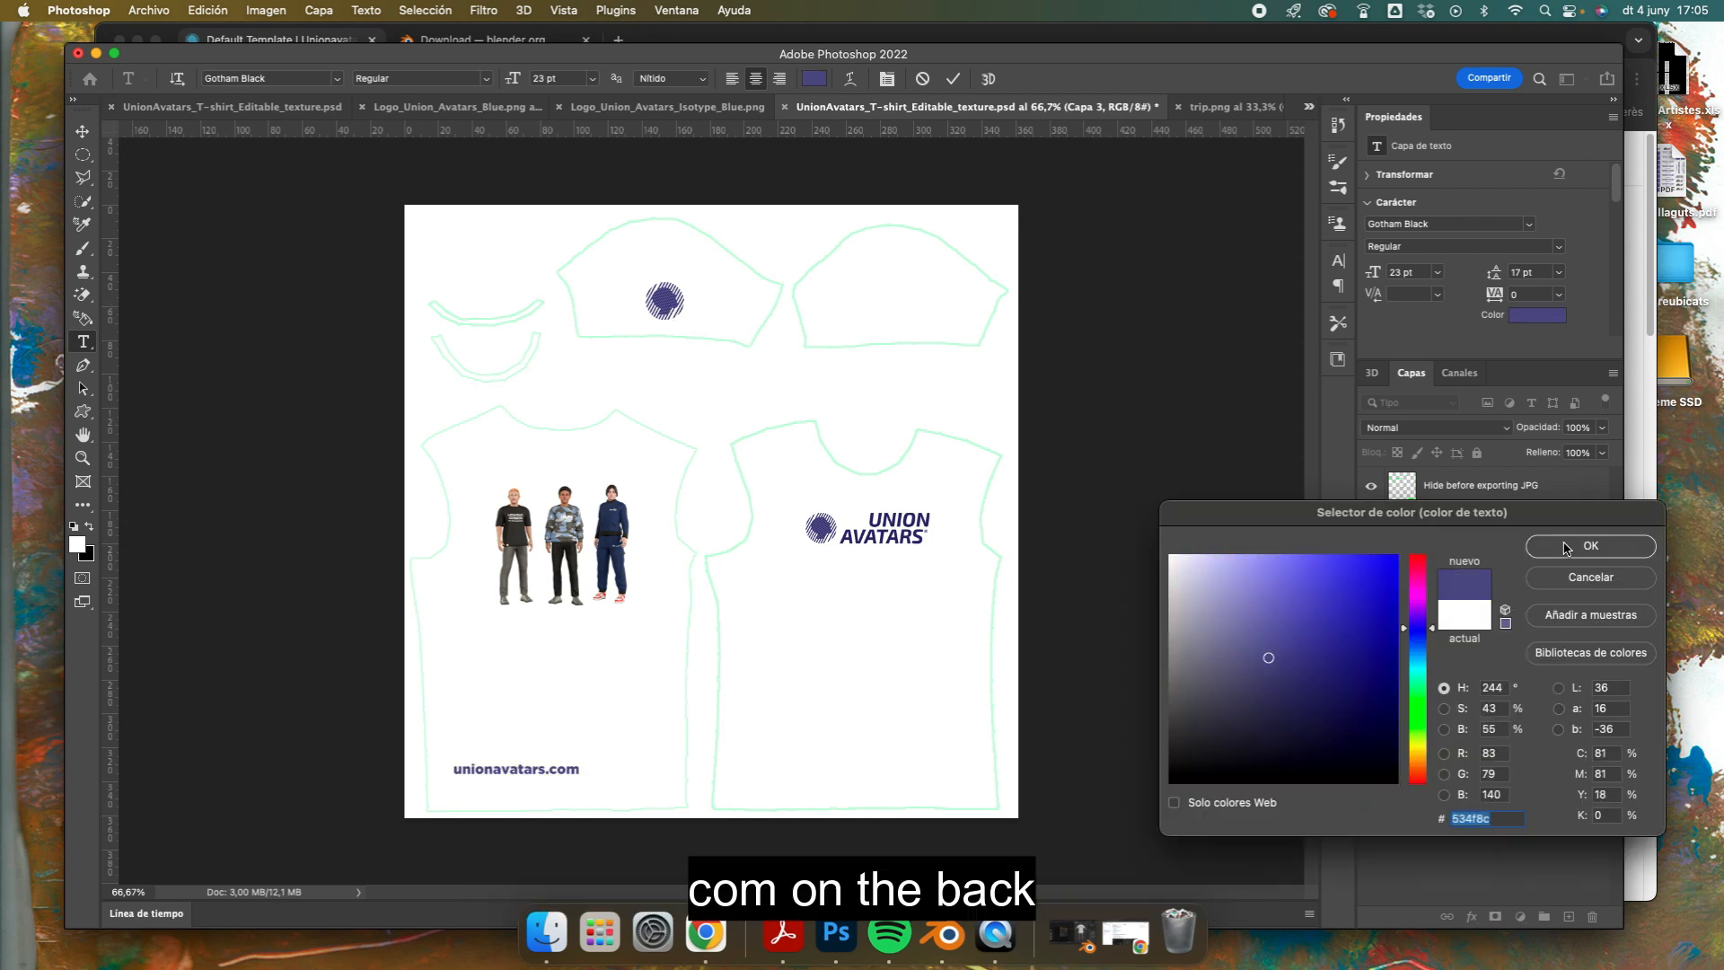
left_click(1566, 545)
left_click(82, 134)
left_click_drag(543, 772, 584, 795)
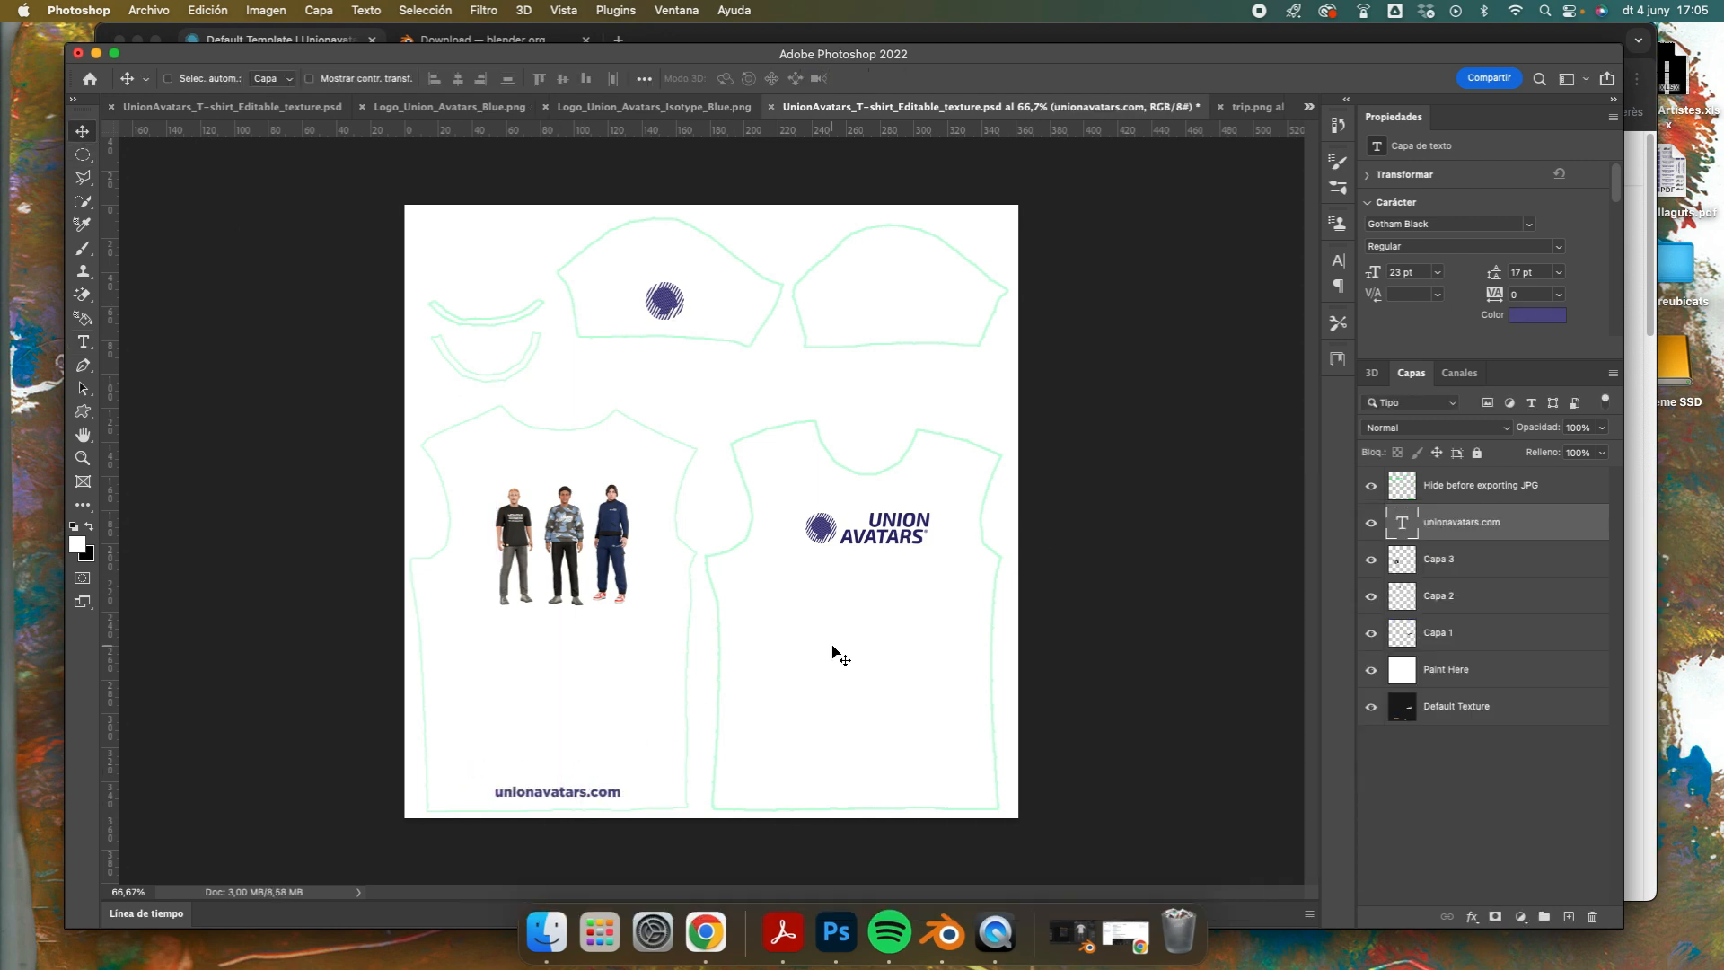
Step: Hide the "Hide before exporting JPG" layer and export the texture in JPG format
left_click(1371, 489)
left_click(149, 10)
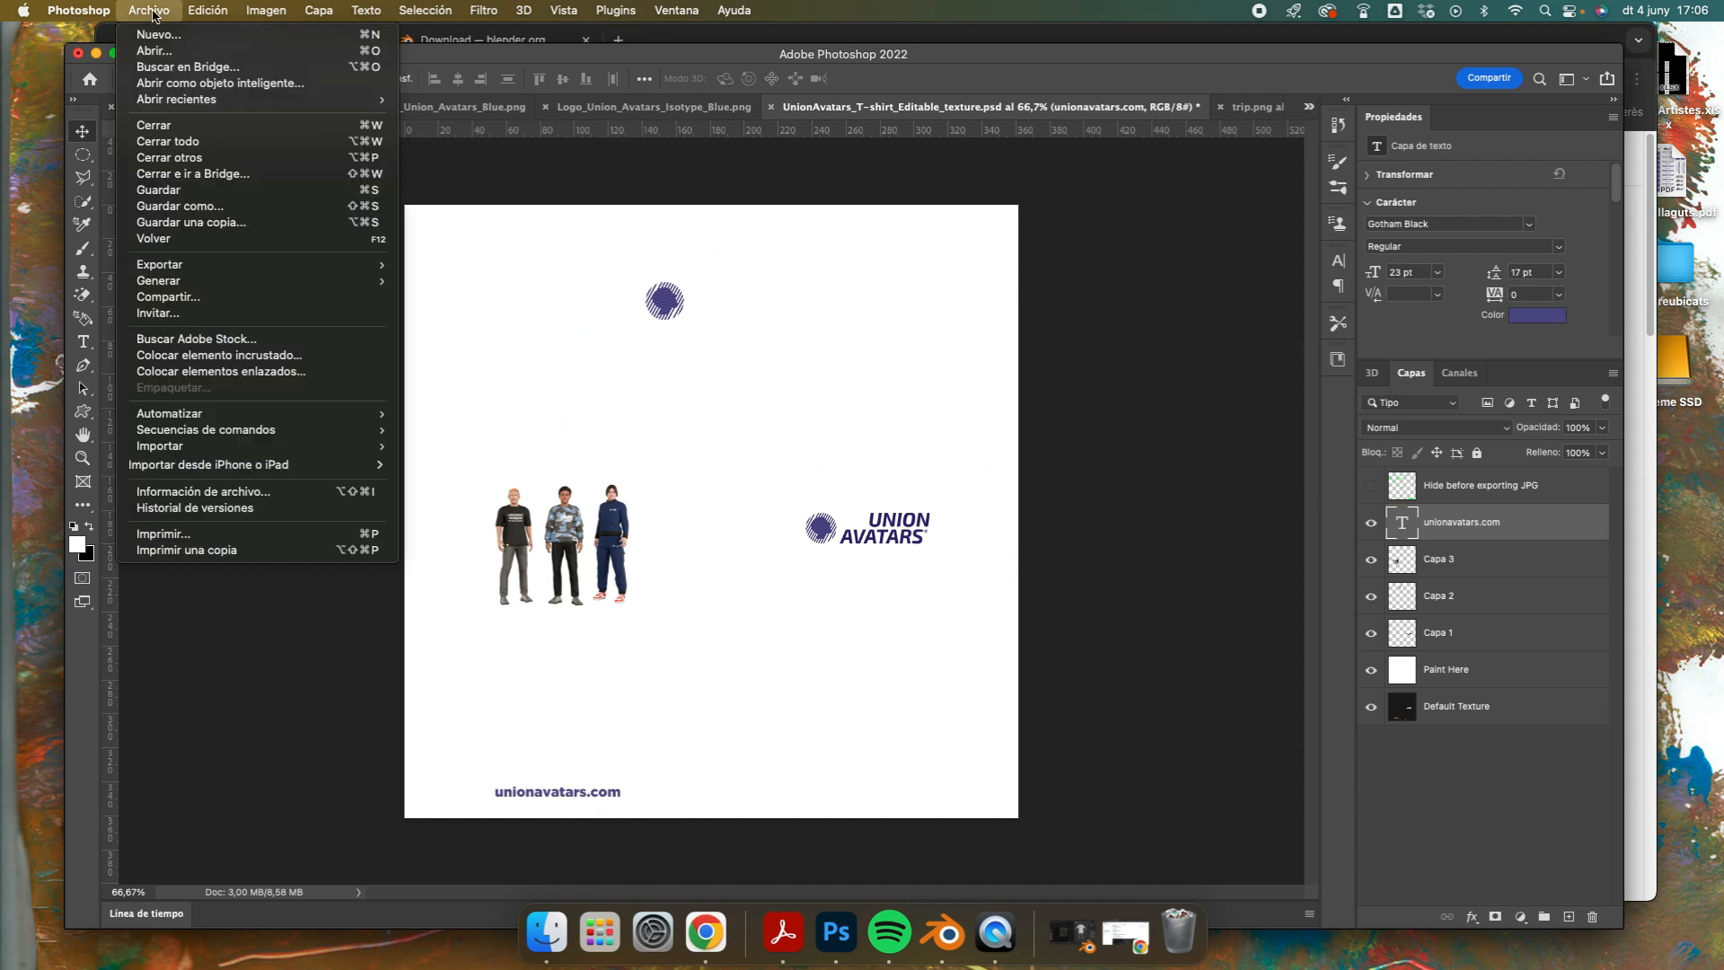
mouse_move(202, 267)
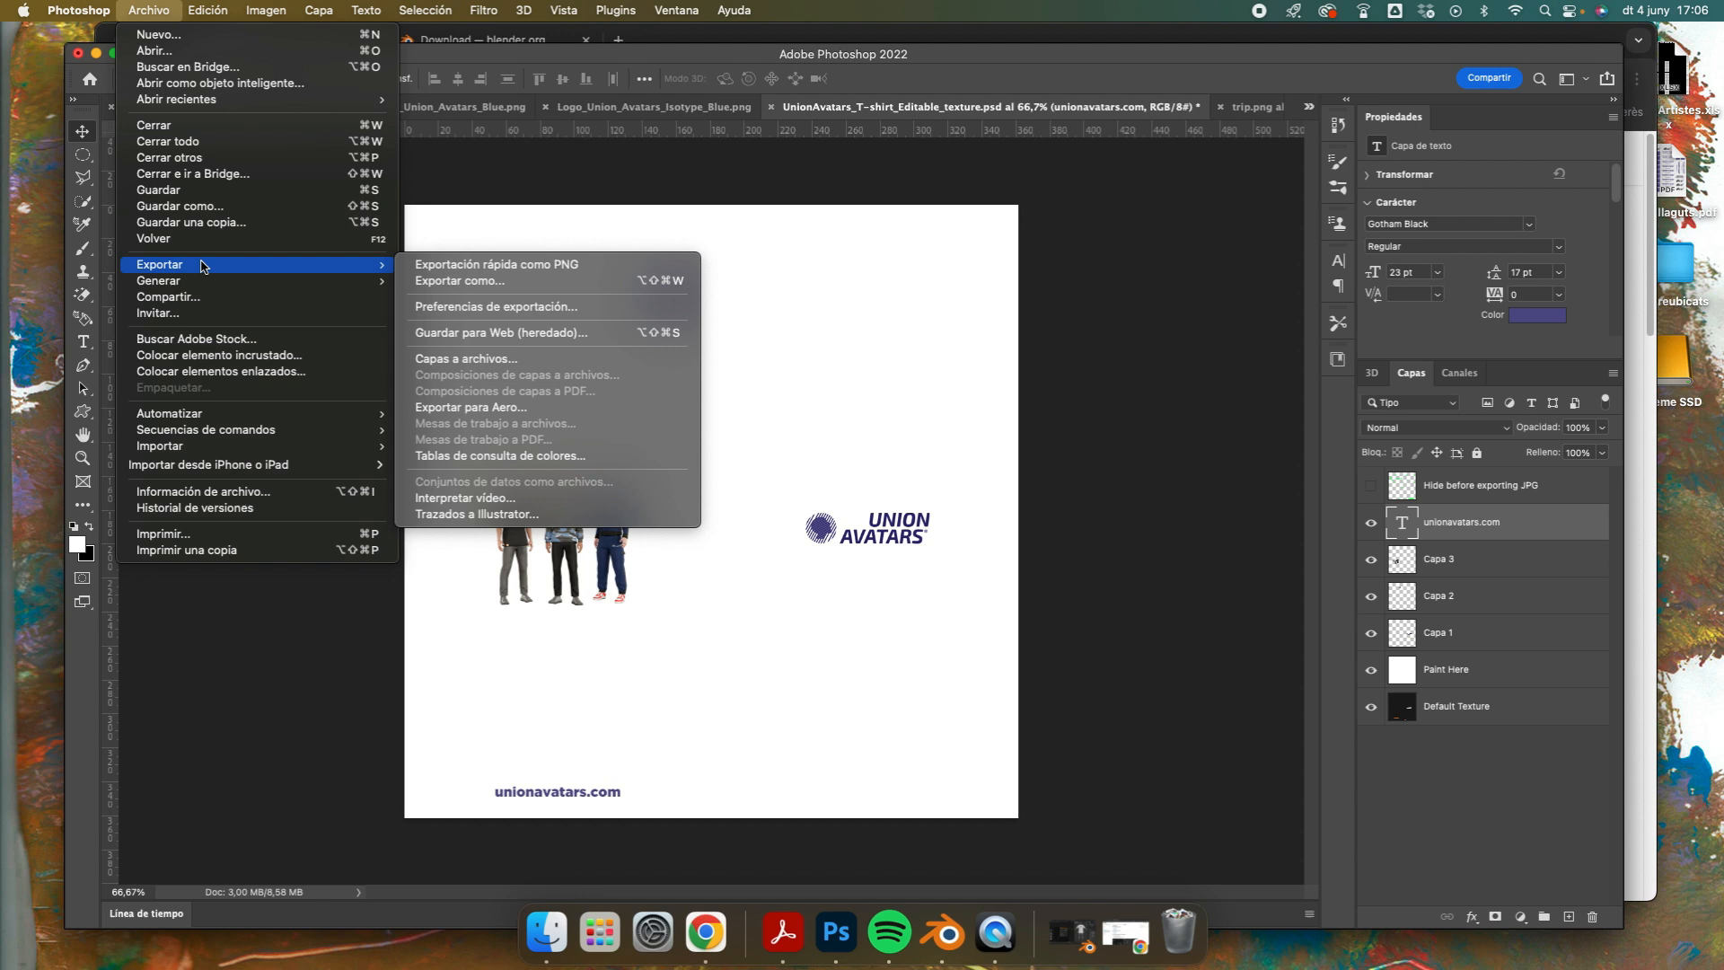
left_click(460, 280)
left_click(1258, 141)
left_click(1223, 203)
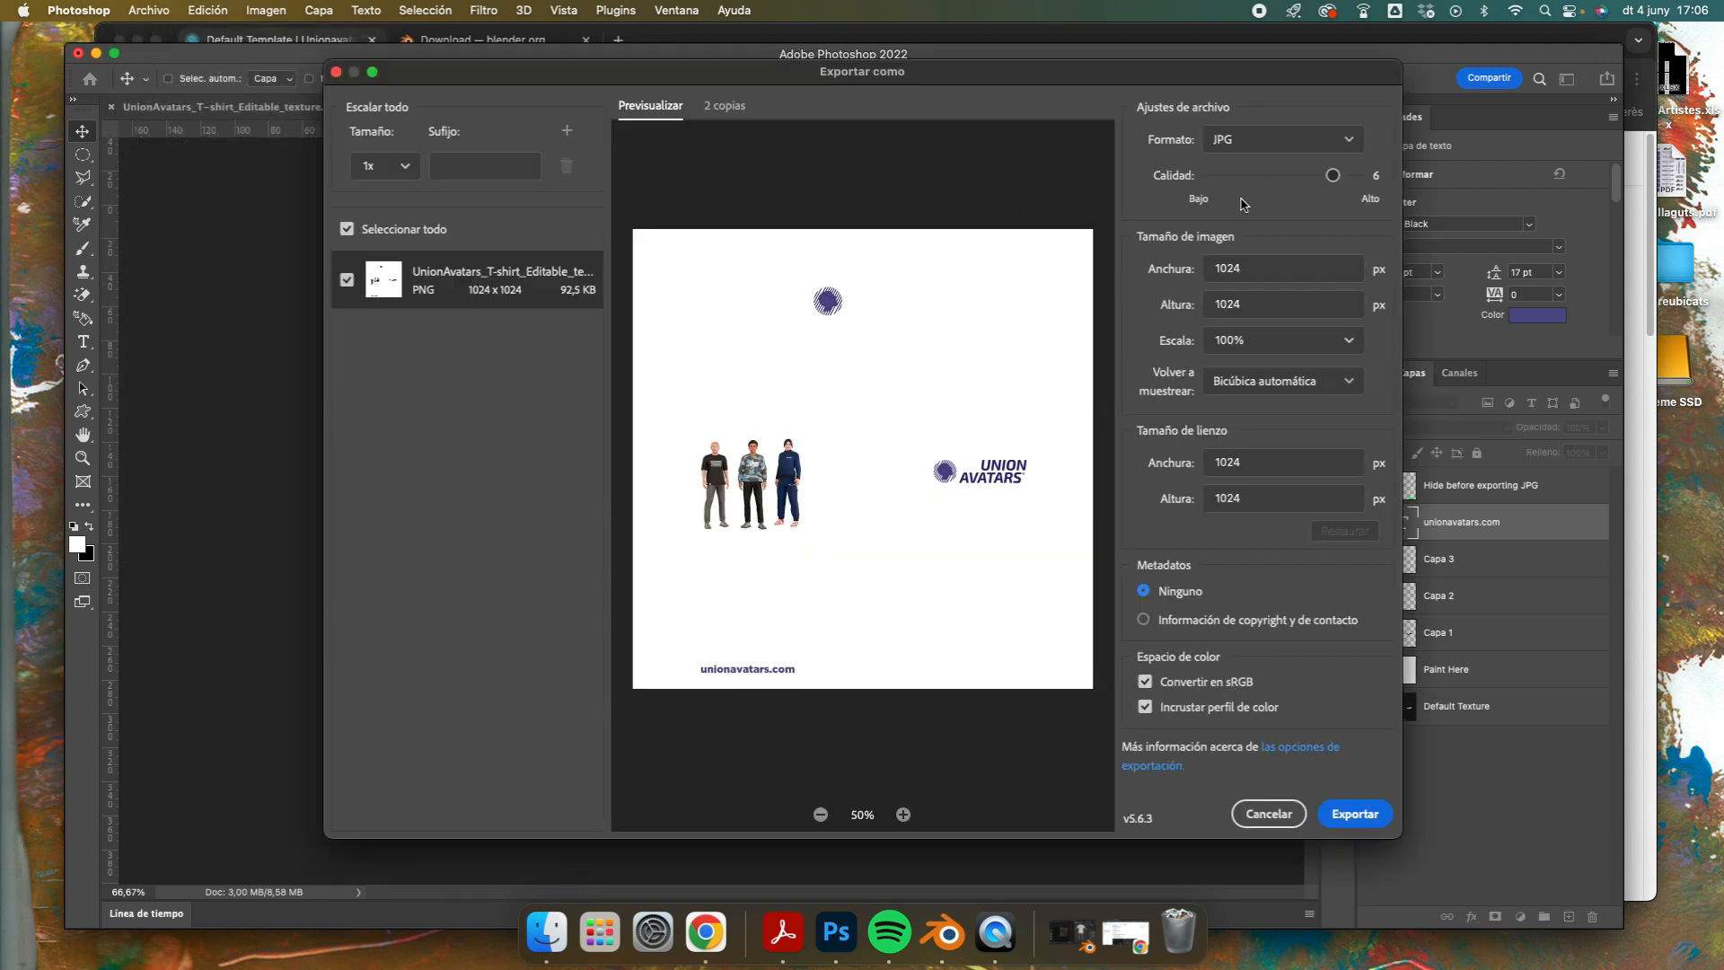
left_click(1354, 813)
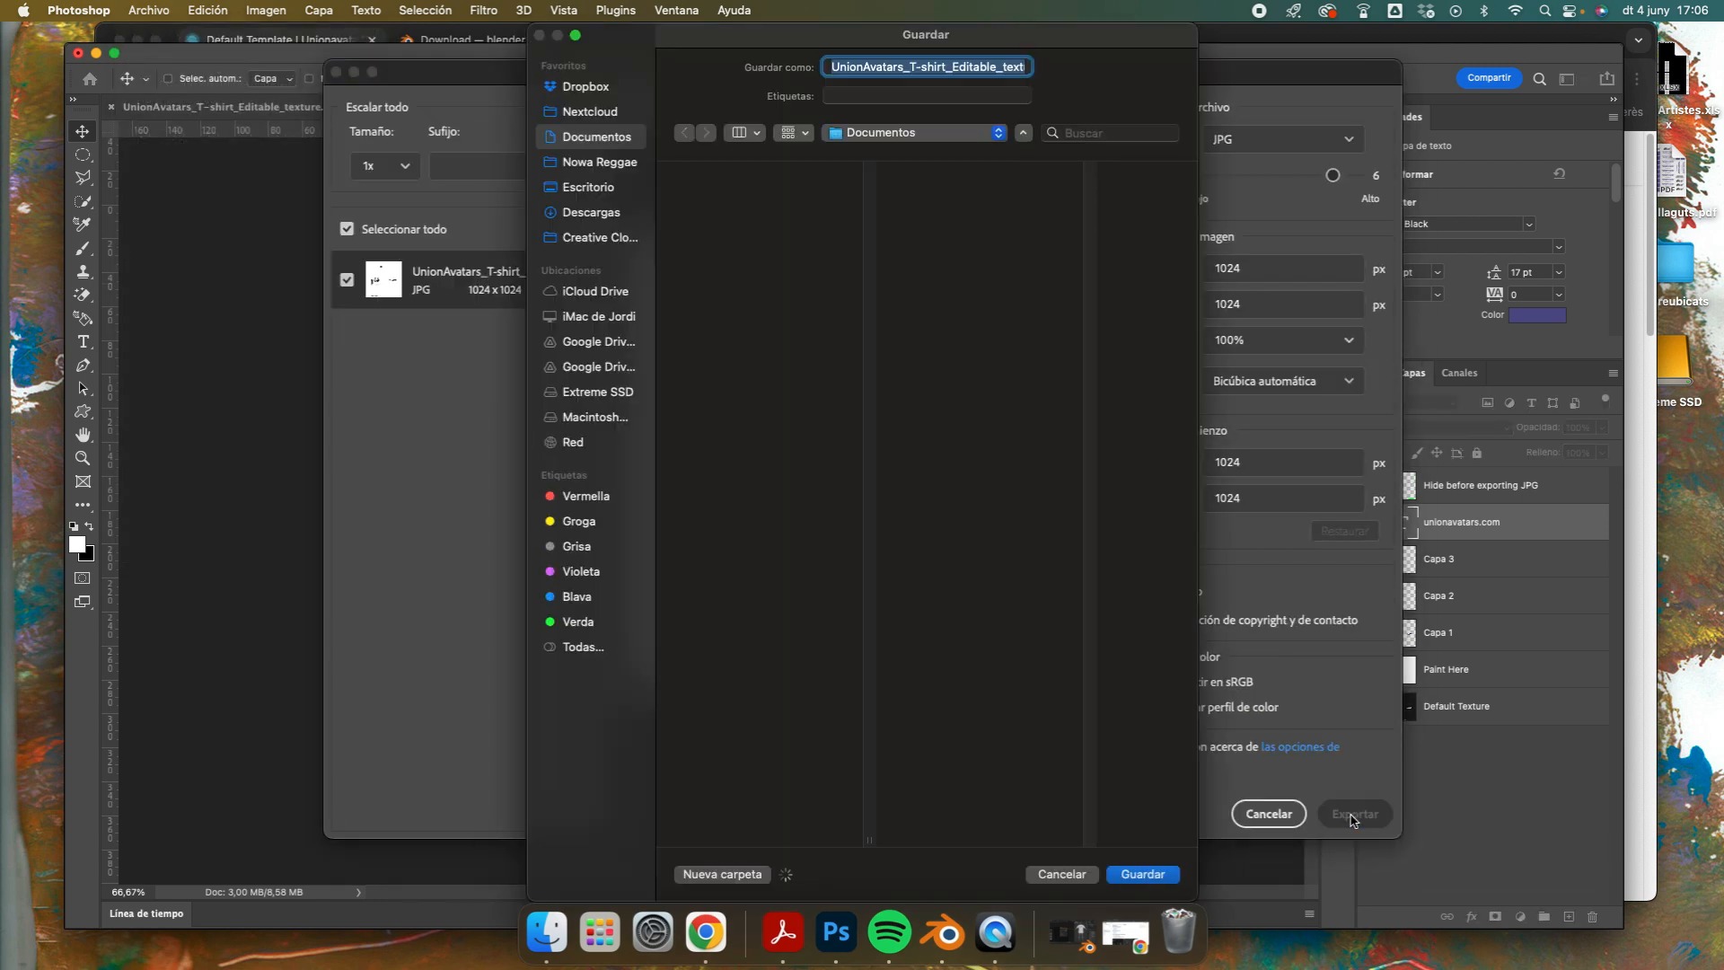
Step: Save the exported image as UnionAvatars_T-shirt_template in the video garments folder on the desktop
left_click(588, 187)
left_click(754, 238)
left_click(887, 68)
left_click_drag(950, 68, 1025, 69)
key("BackSpace")
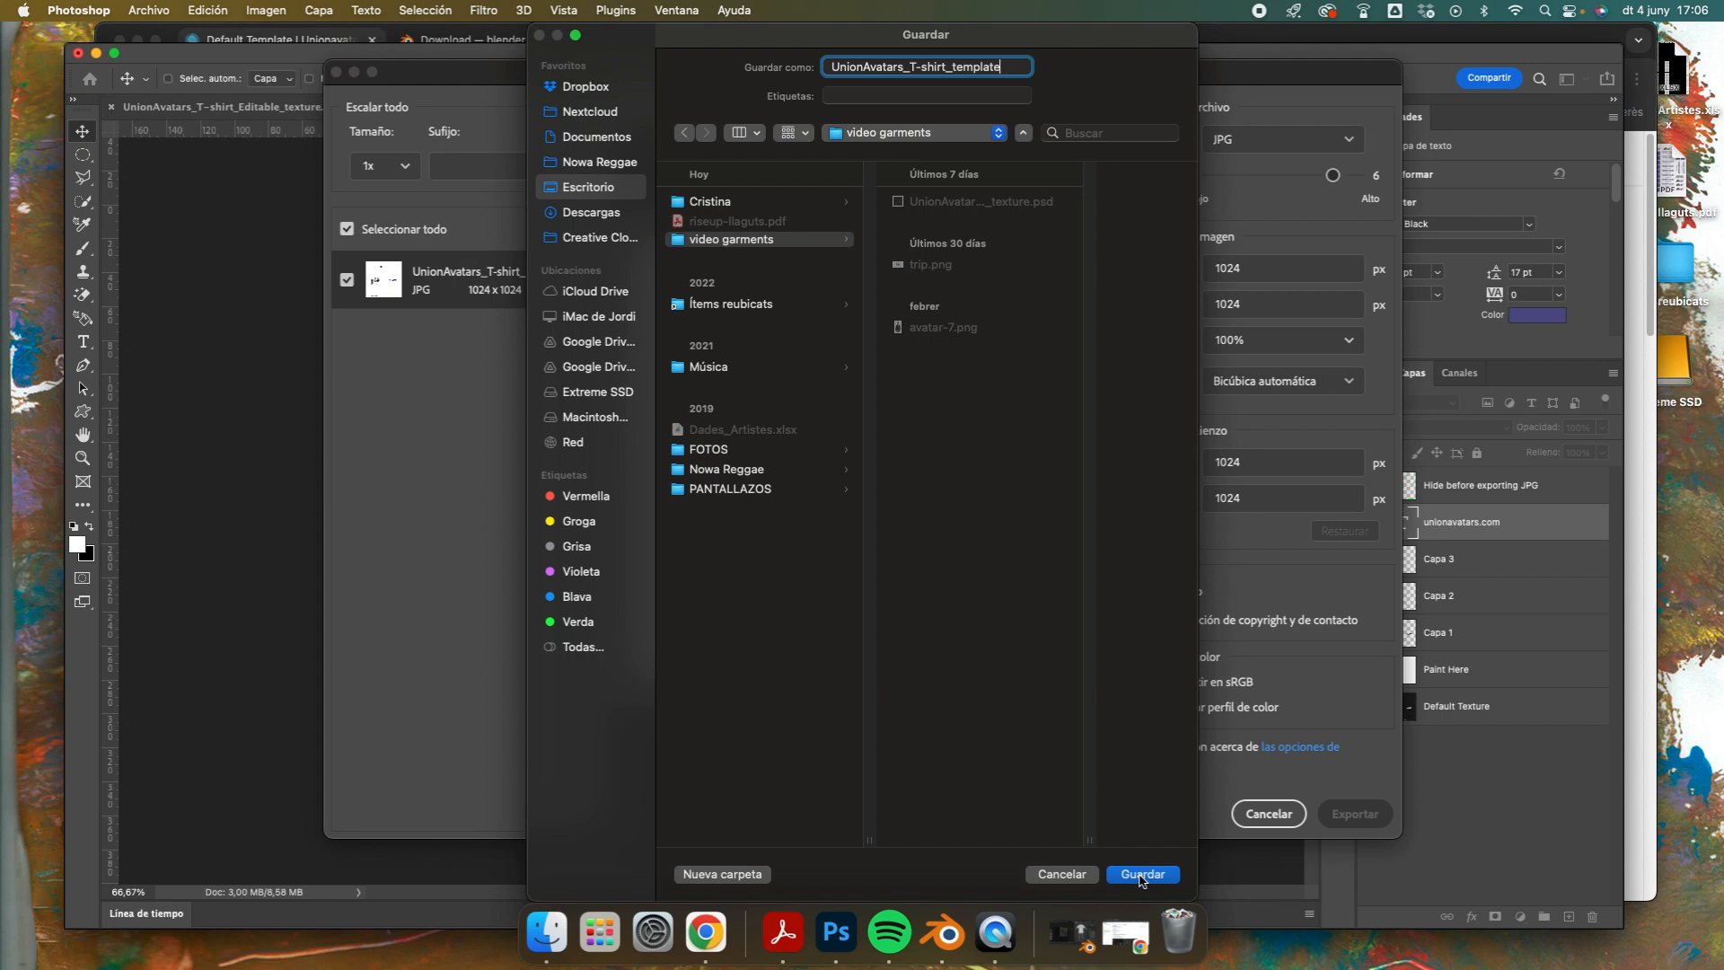
left_click(1142, 875)
Step: Switch to Chrome, download the Default T-shirt template and open UnionAvatars_T-shirt_Default_Model.blend in Blender
left_click(759, 932)
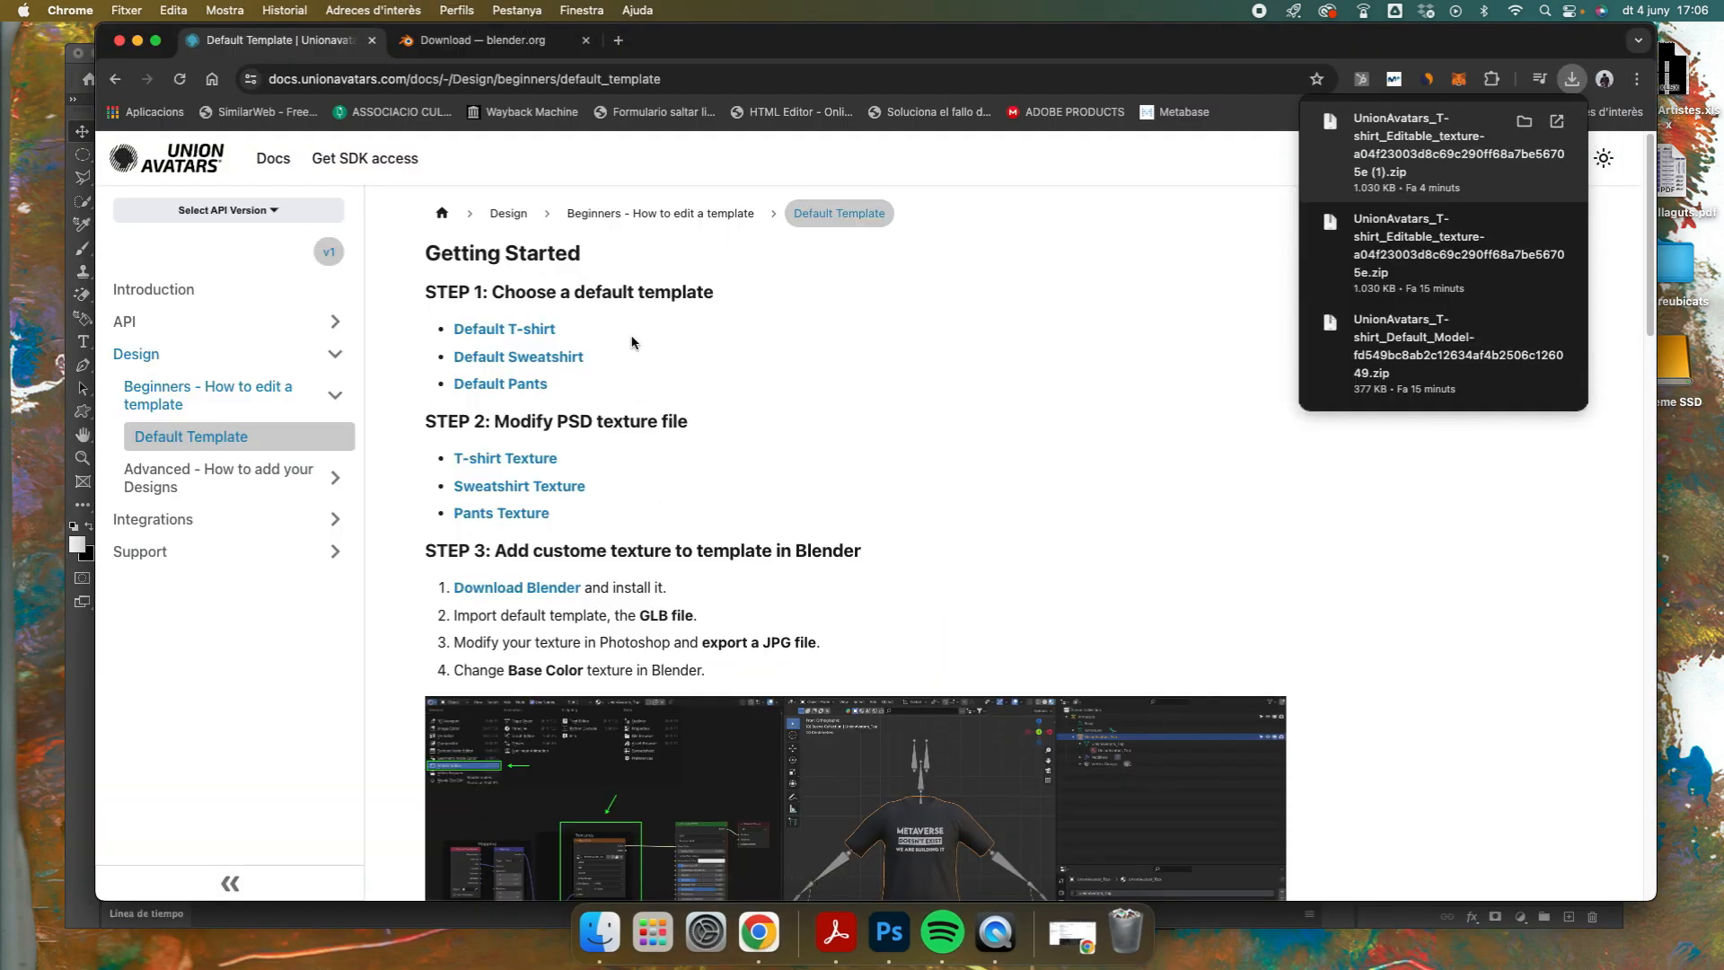
left_click(506, 330)
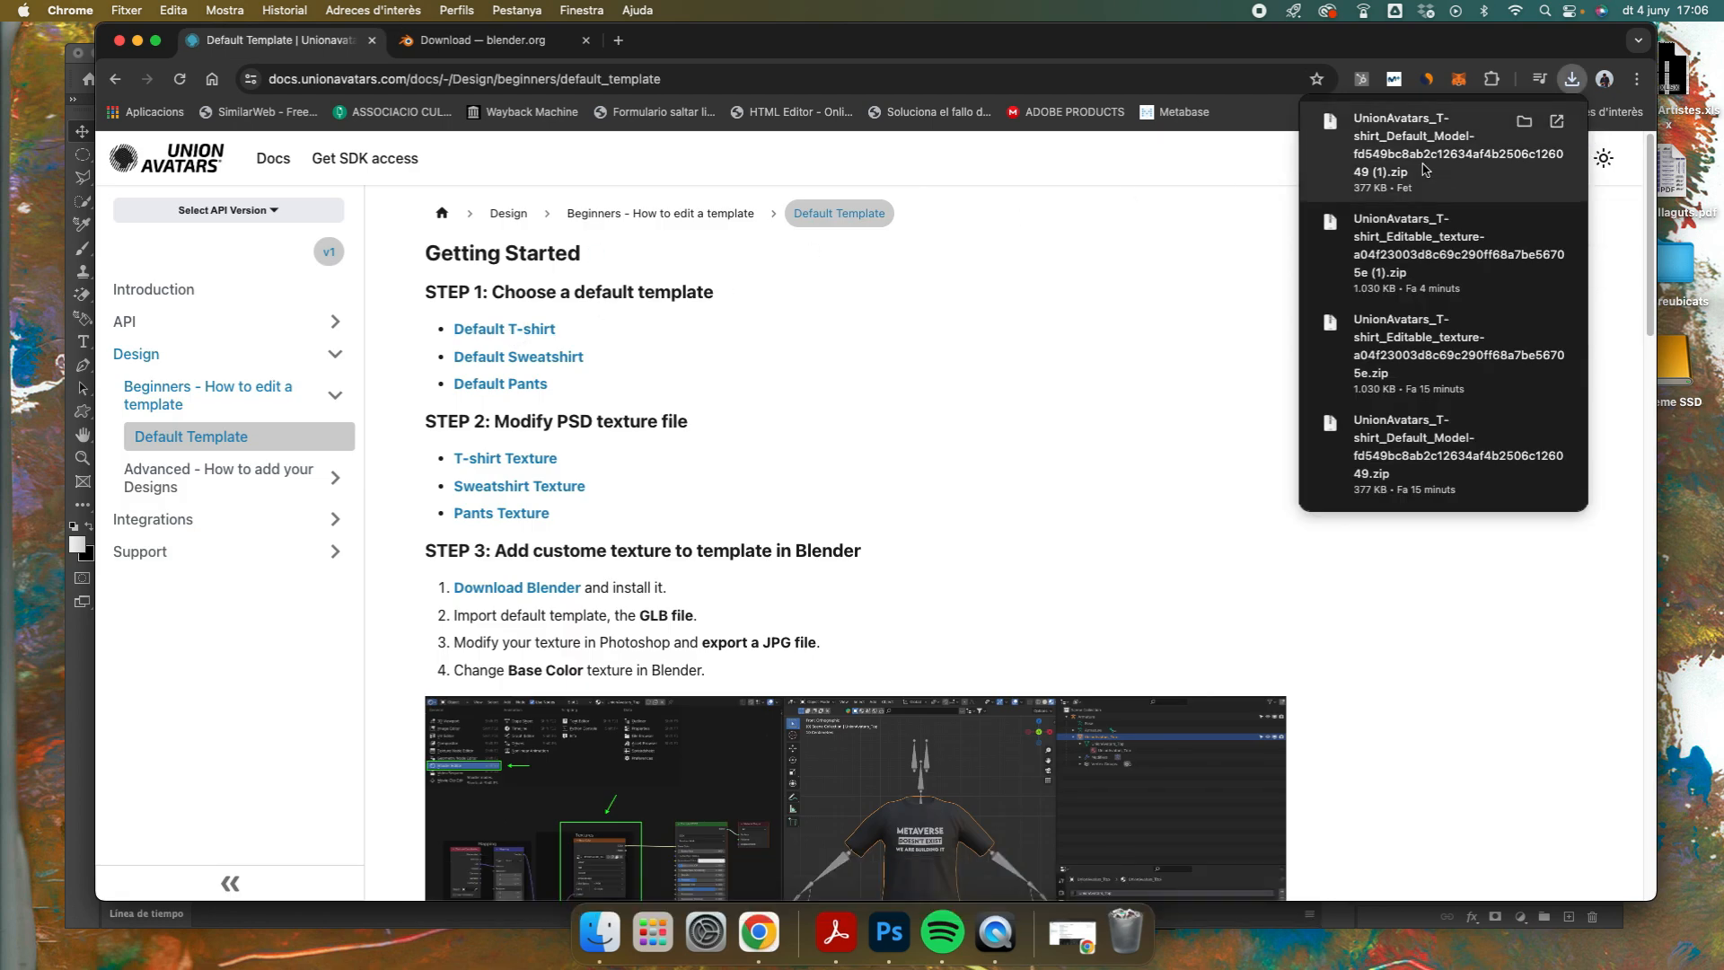
left_click(1422, 161)
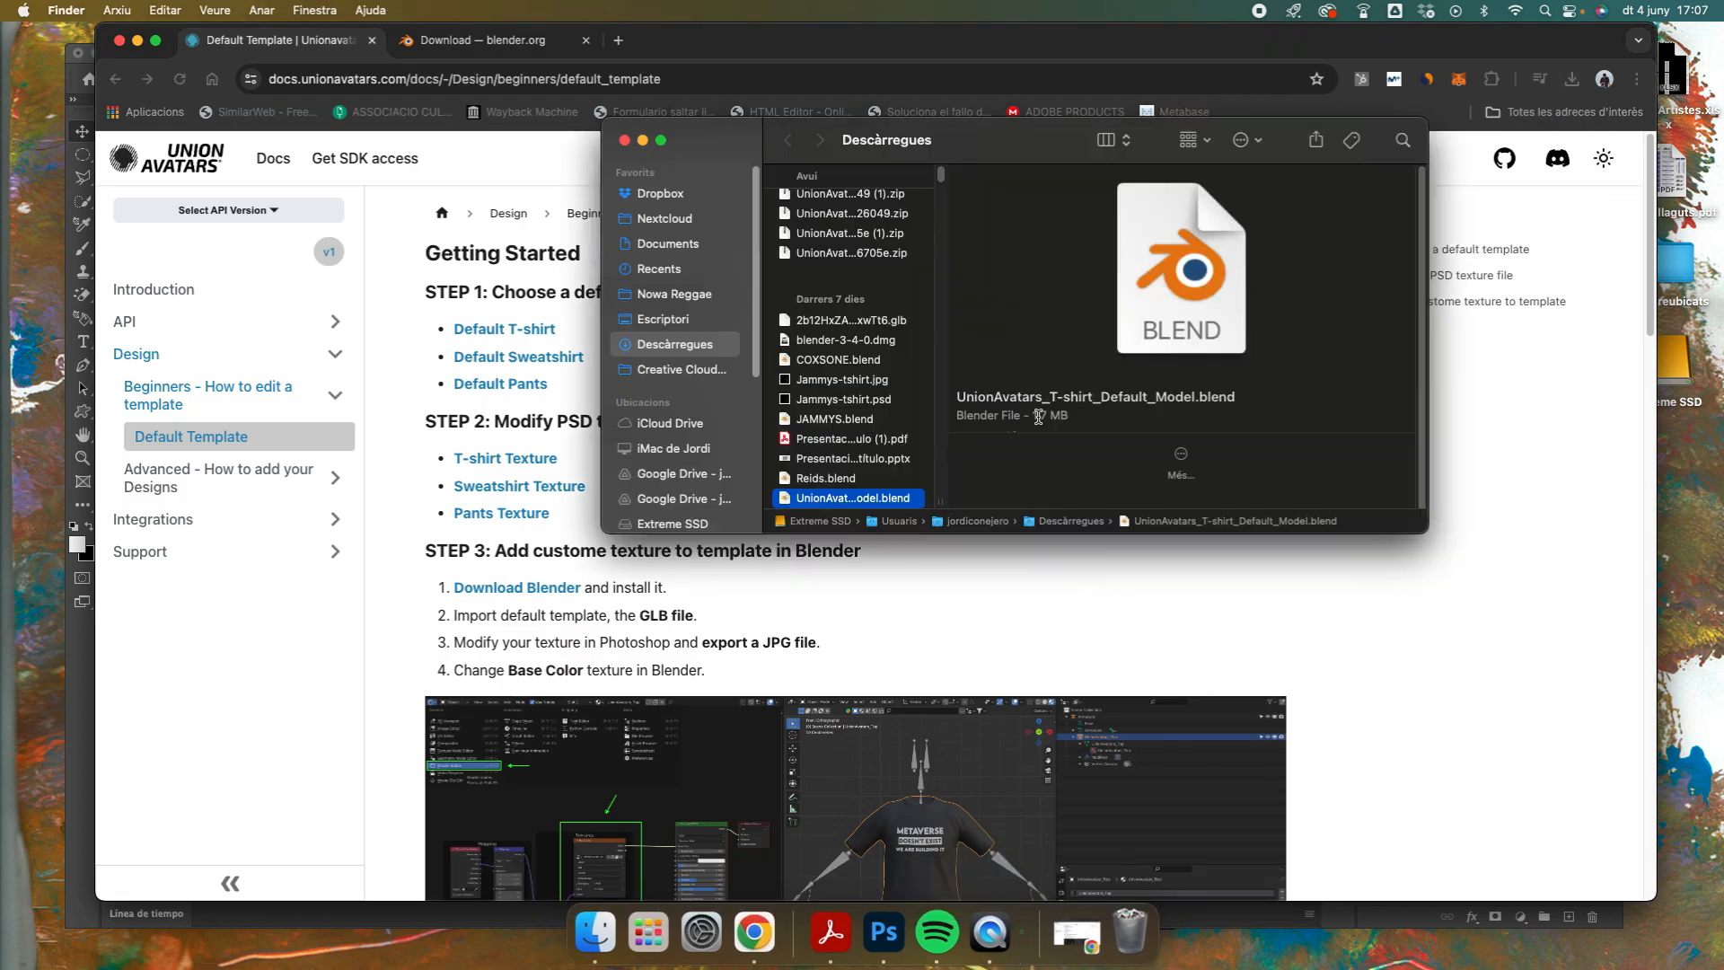
double_click(841, 506)
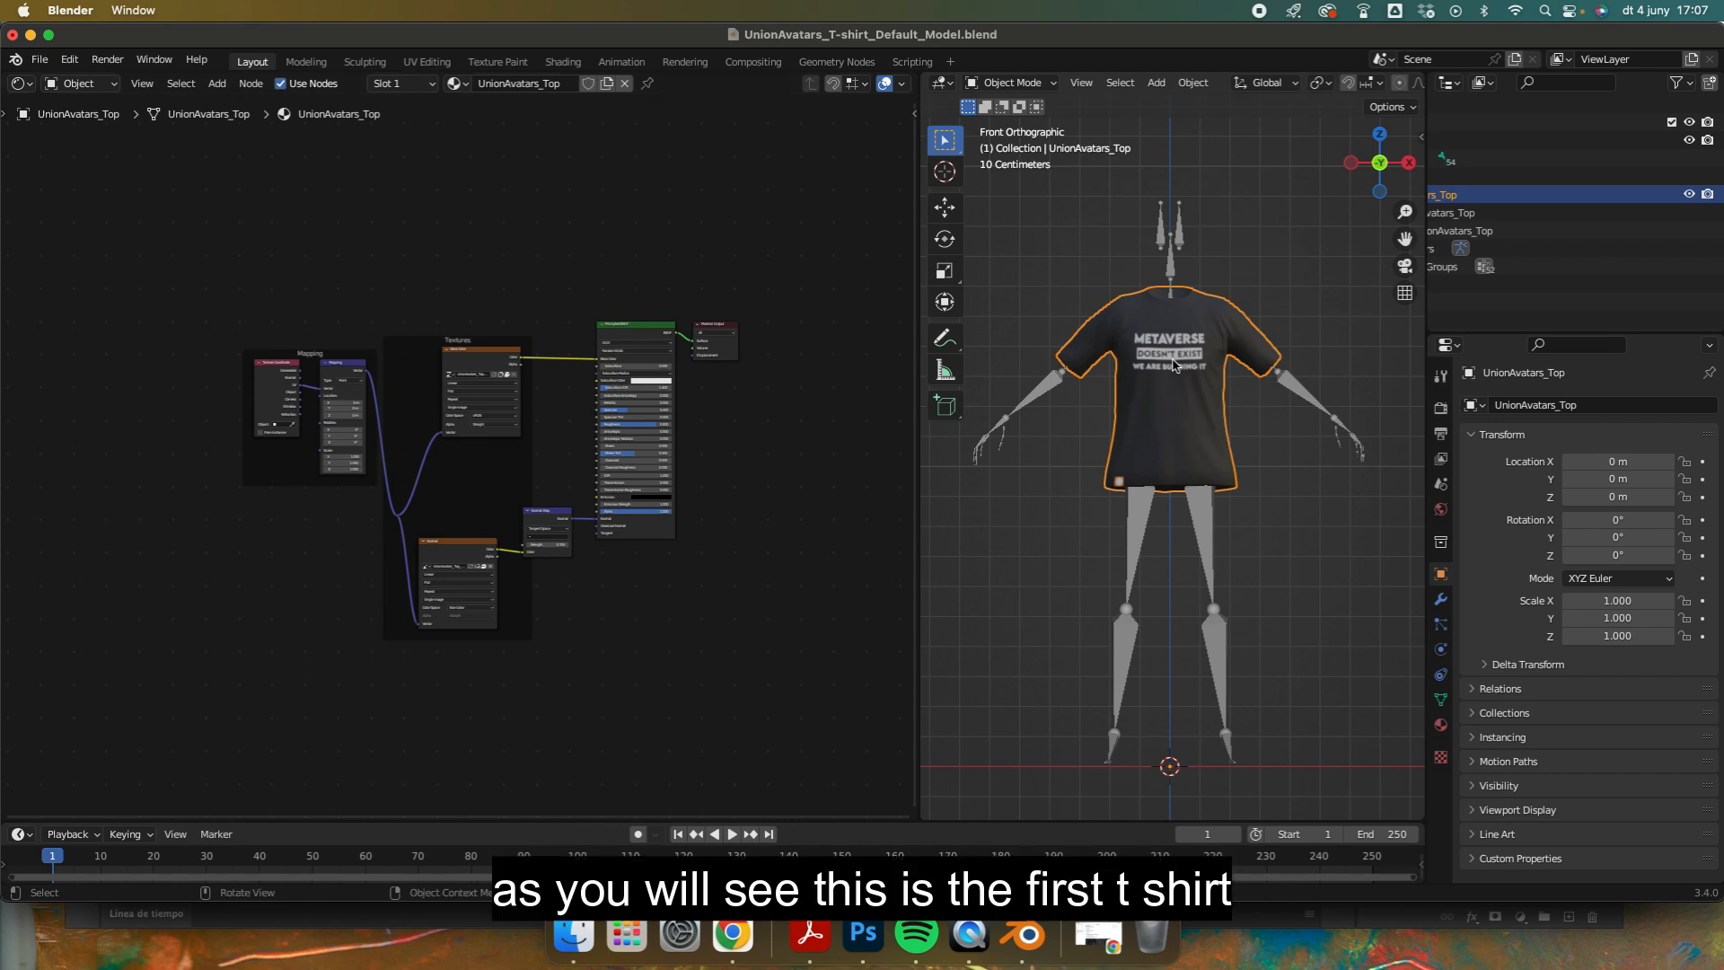
Step: Unlink the existing image from the Base Color texture node of the T-shirt material
scroll(450, 361, "up", 6)
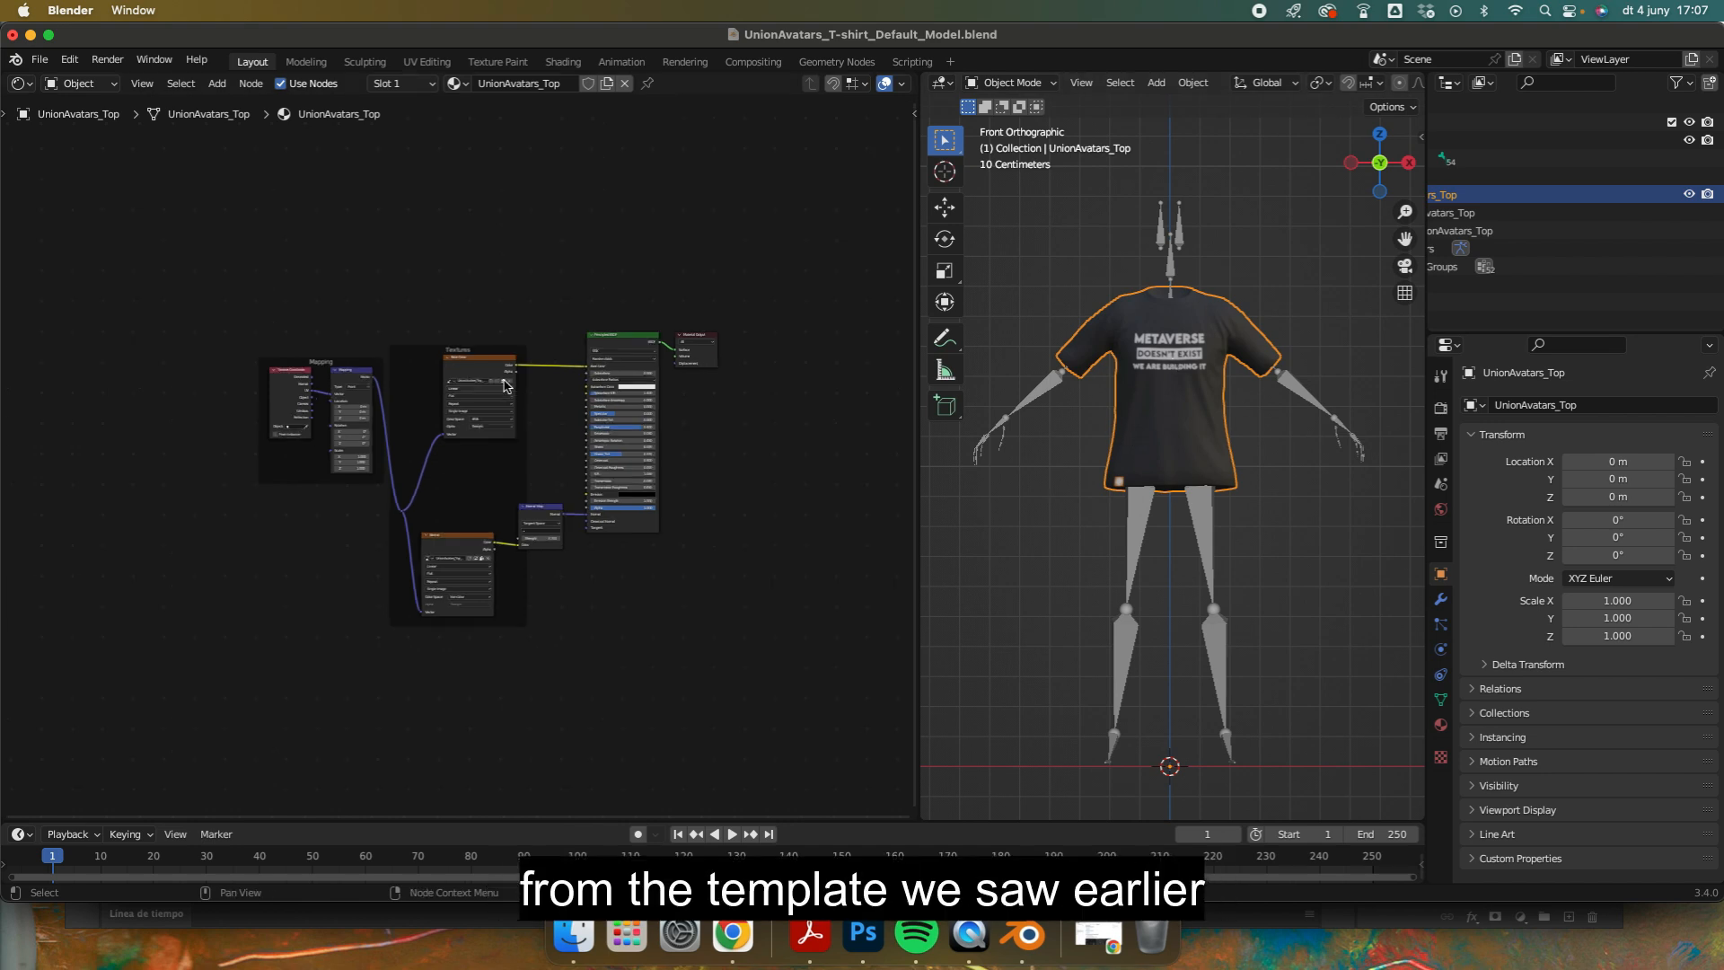
middle_click_drag(716, 241, 701, 430)
scroll(611, 374, "up", 5)
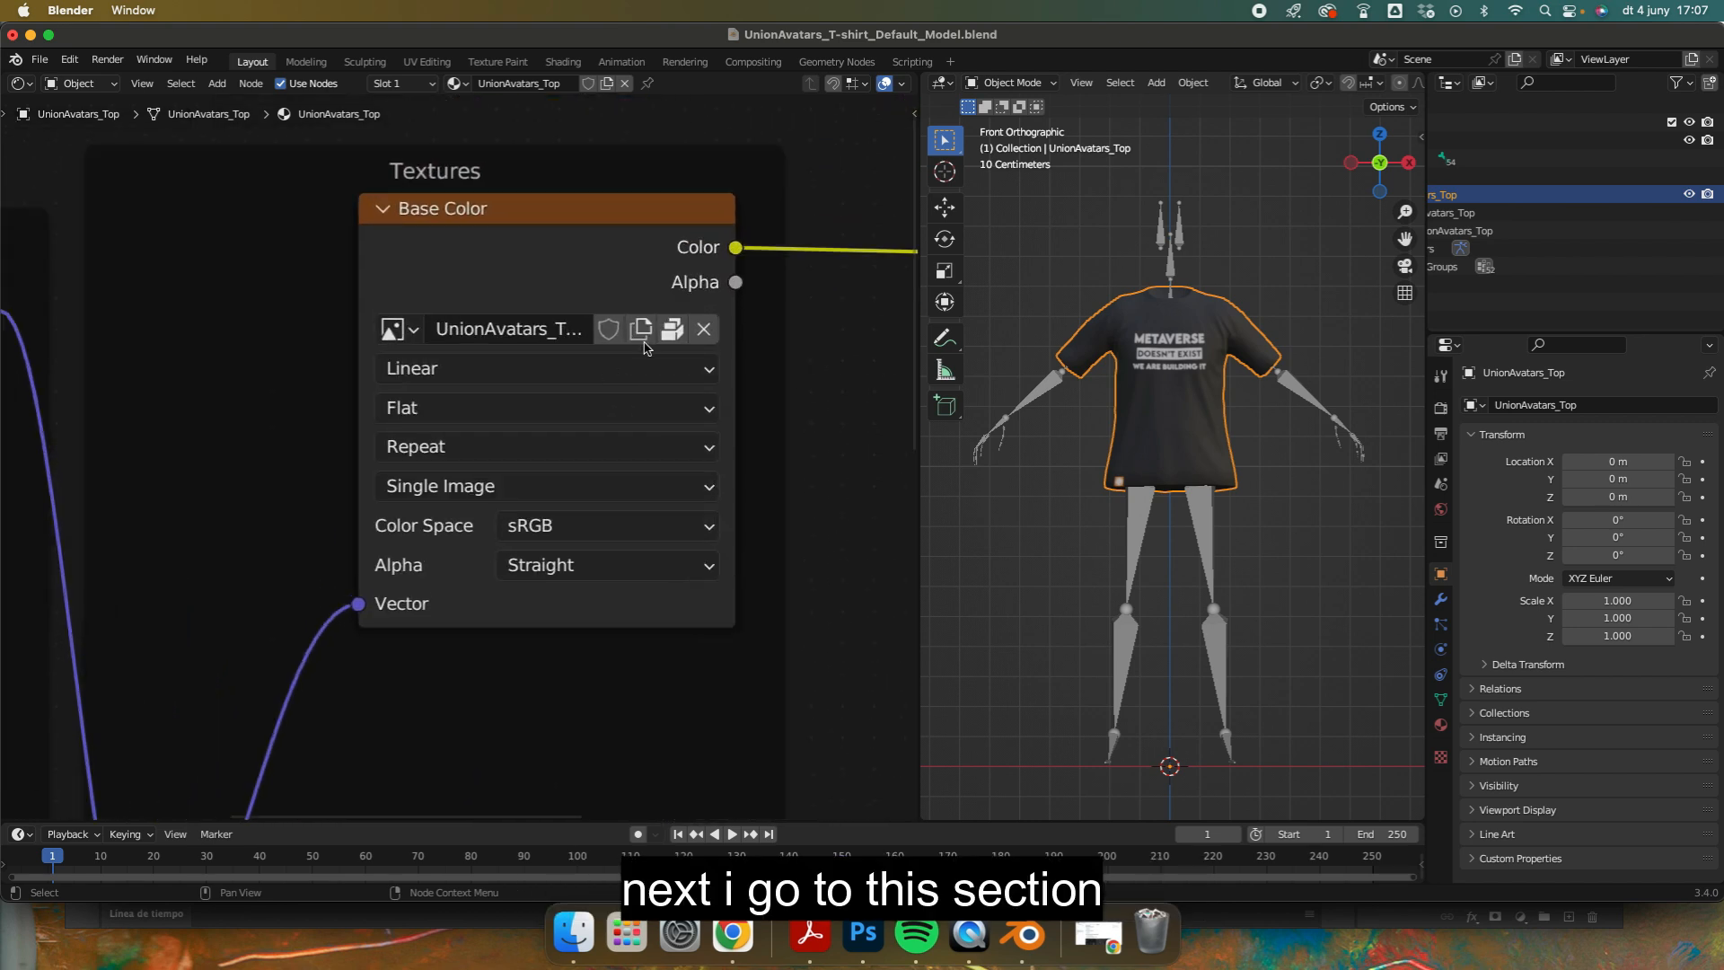
left_click(705, 329)
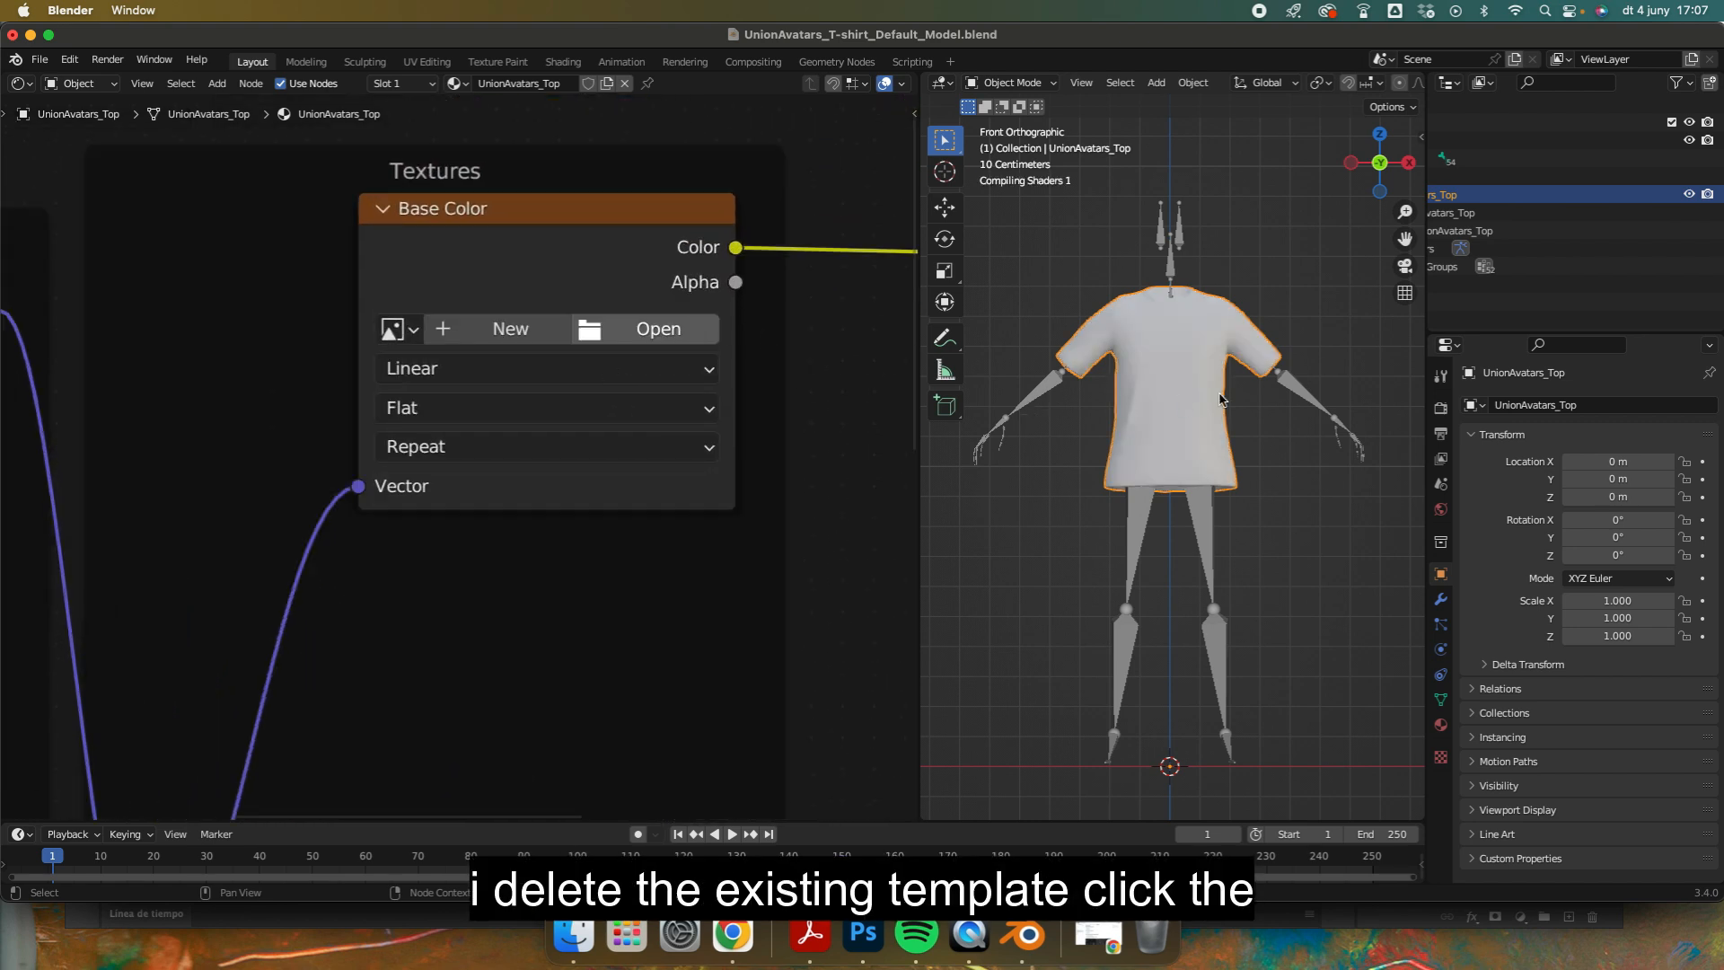
Step: Load UnionAvatars_T-shirt_template.jpg from the desktop's video garments folder into the Base Color node
left_click(648, 330)
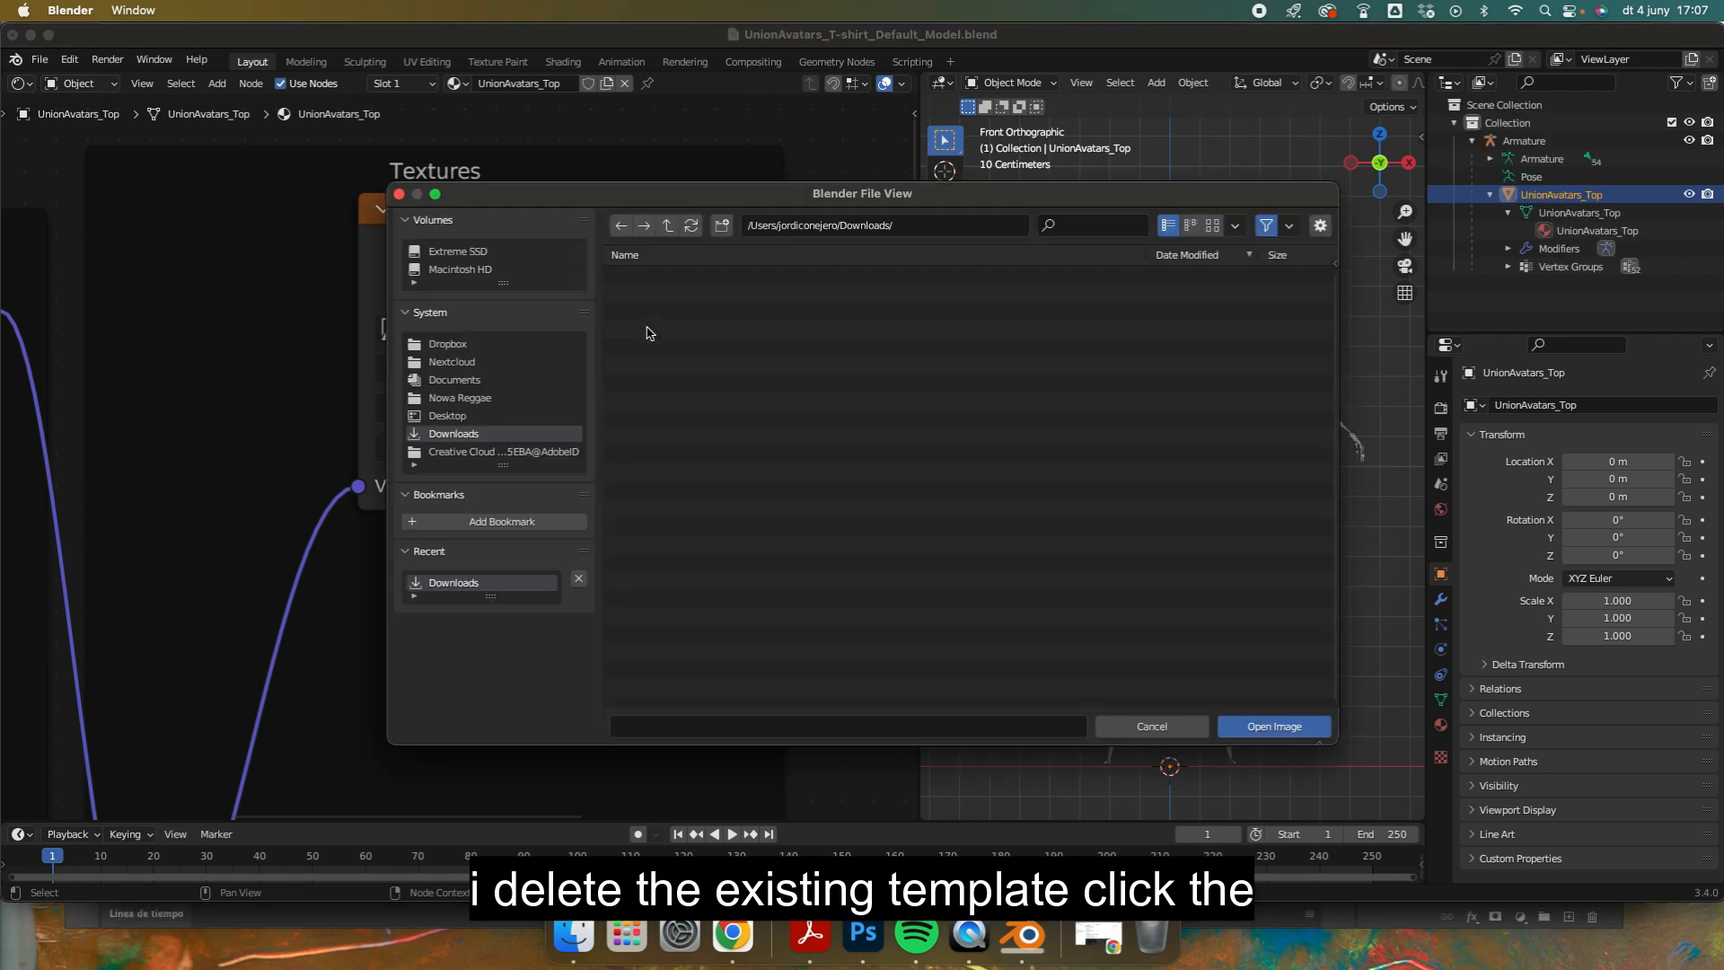
left_click(460, 415)
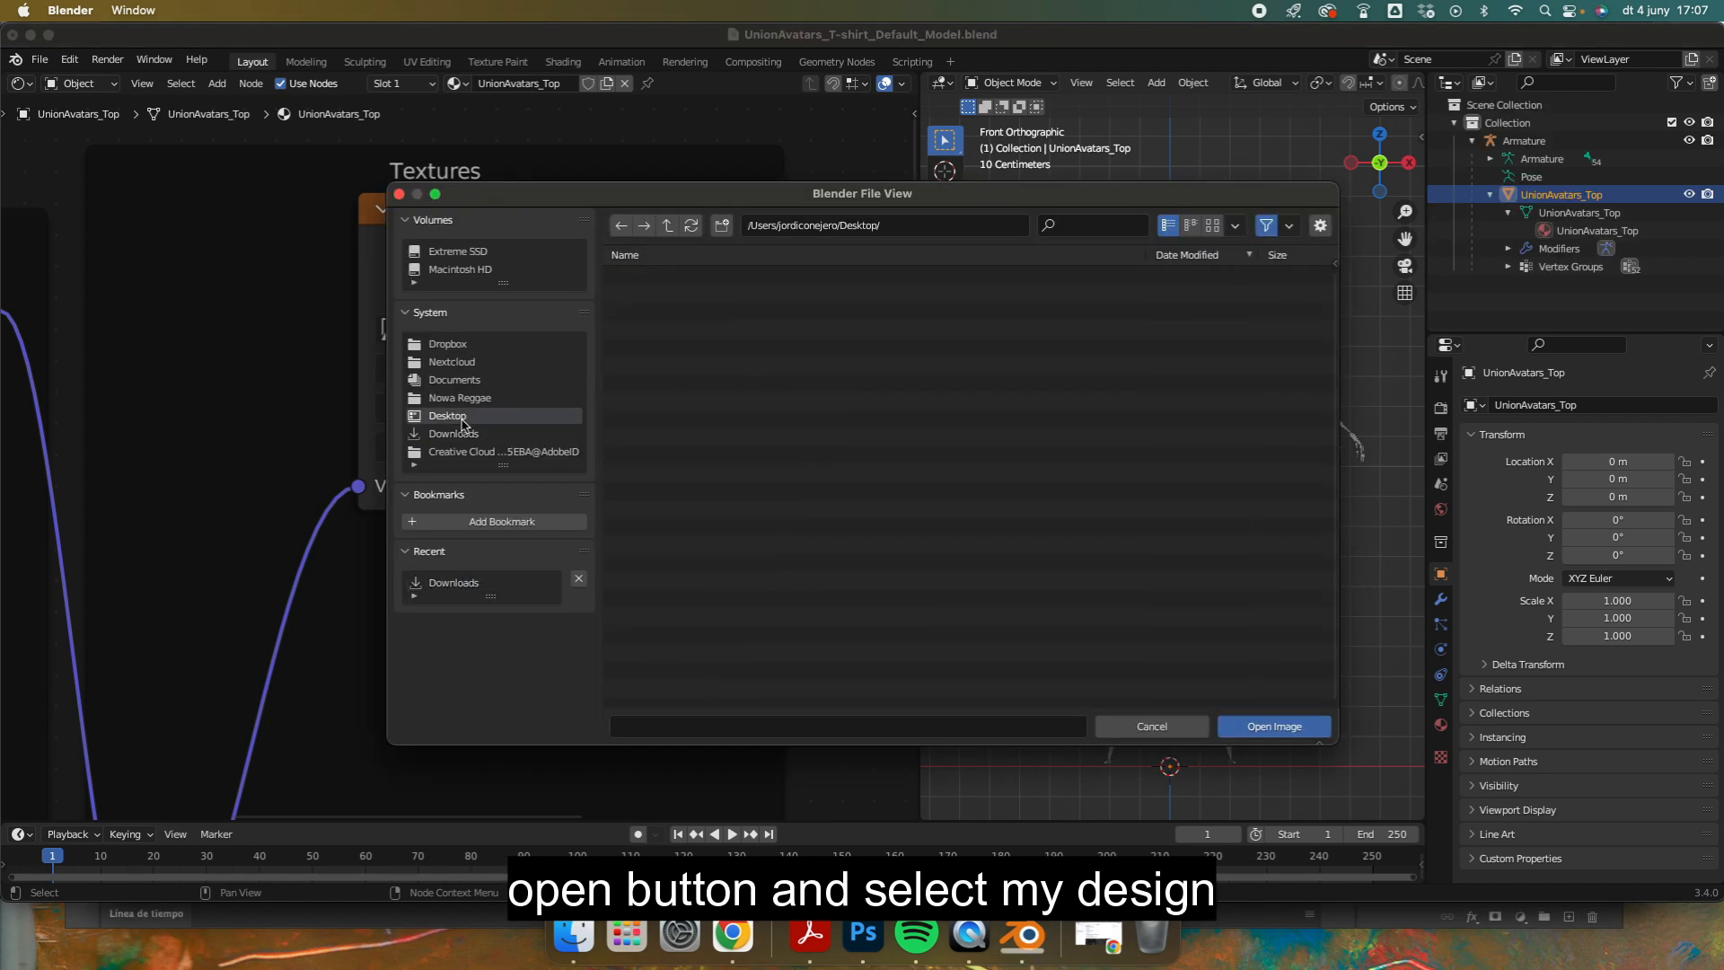
left_click(927, 431)
double_click(691, 277)
left_click(690, 276)
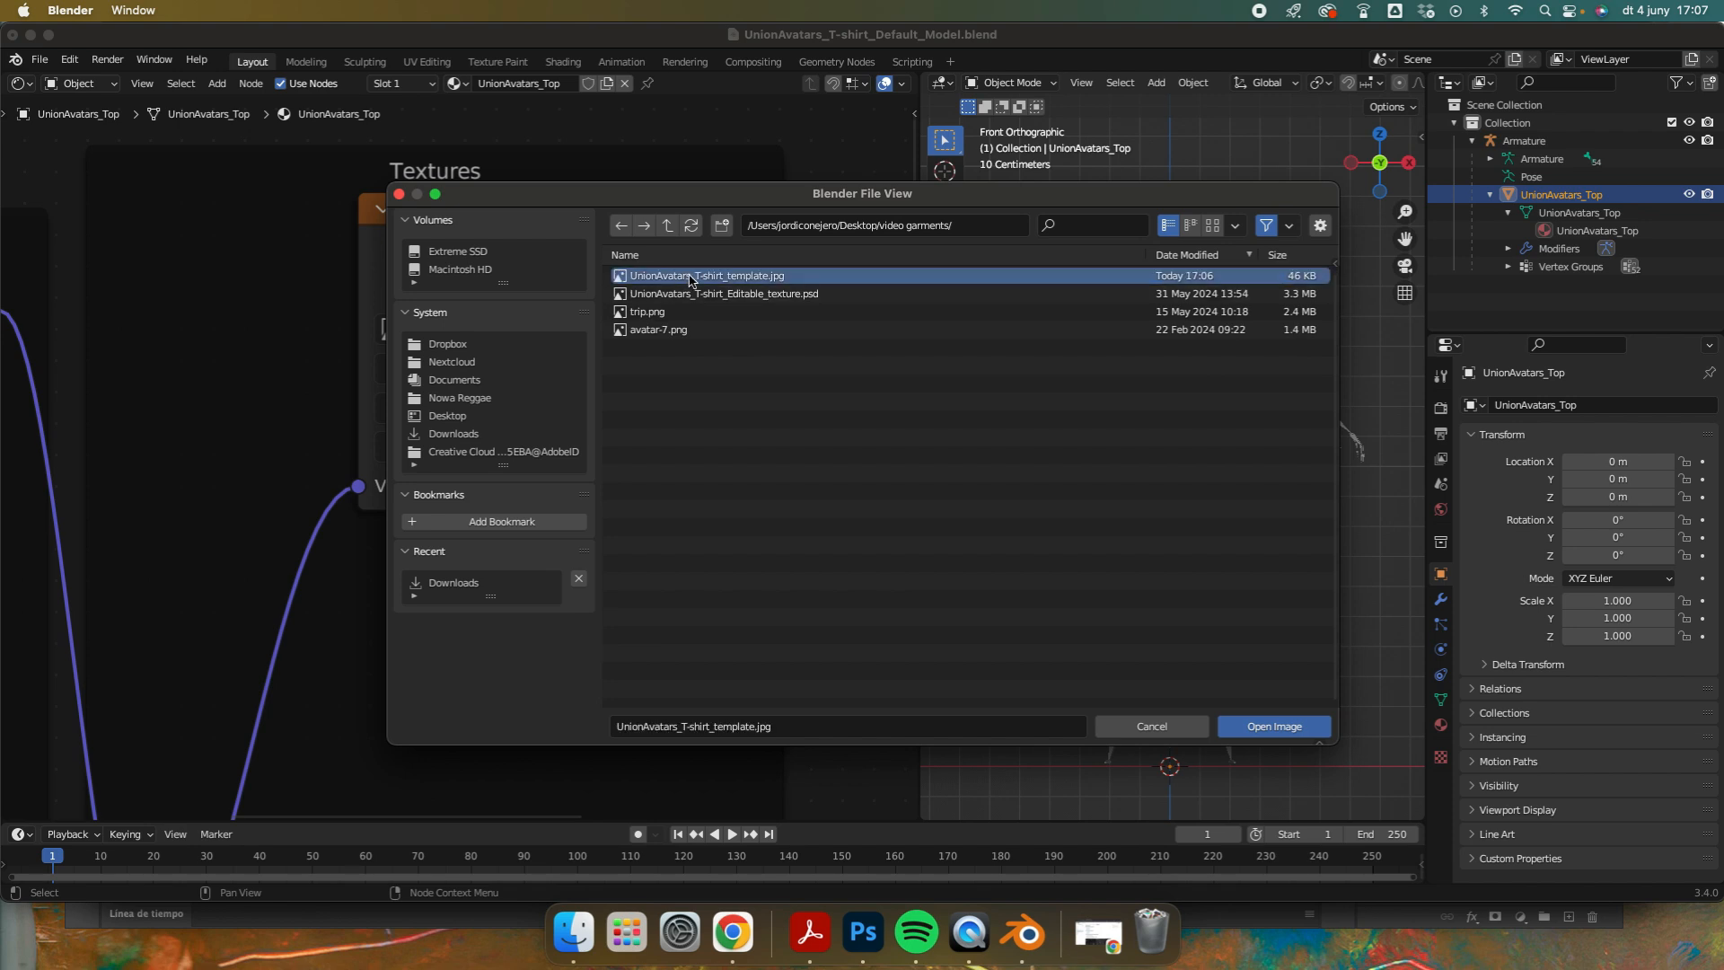
left_click(1279, 730)
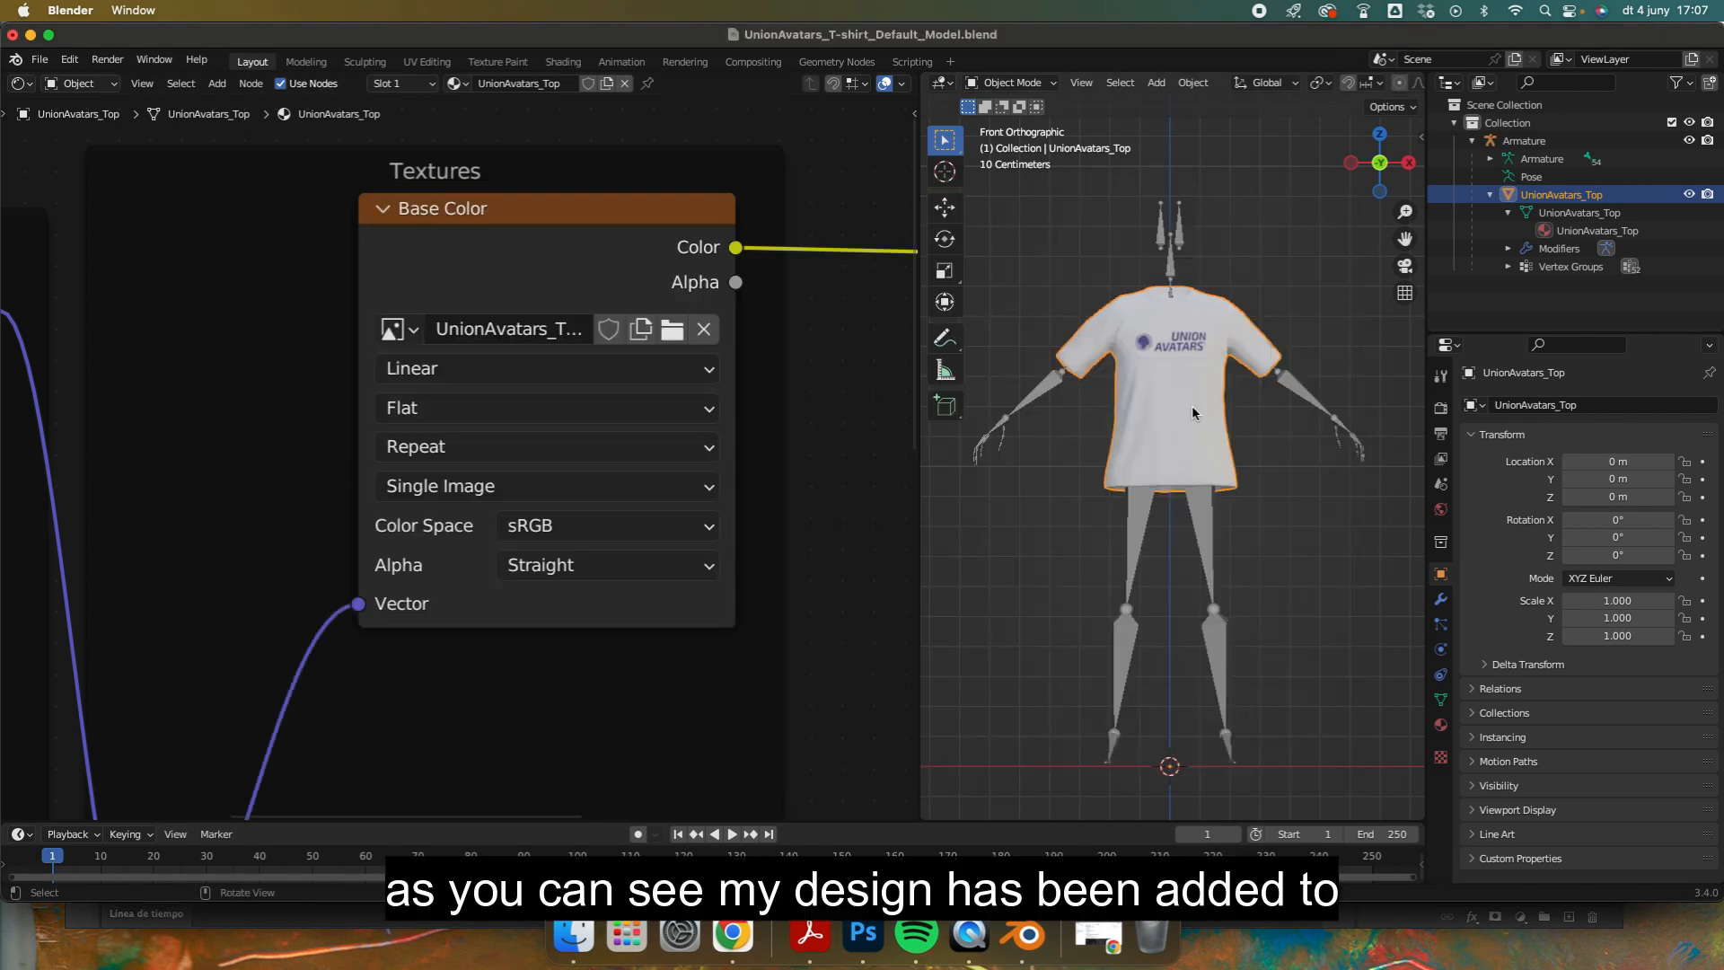
Step: Examine the size and placement of the designs on the back and front of the 3D T-shirt
middle_click_drag(1182, 397, 1193, 579)
scroll(1193, 374, "down", 5)
scroll(1193, 375, "up", 9)
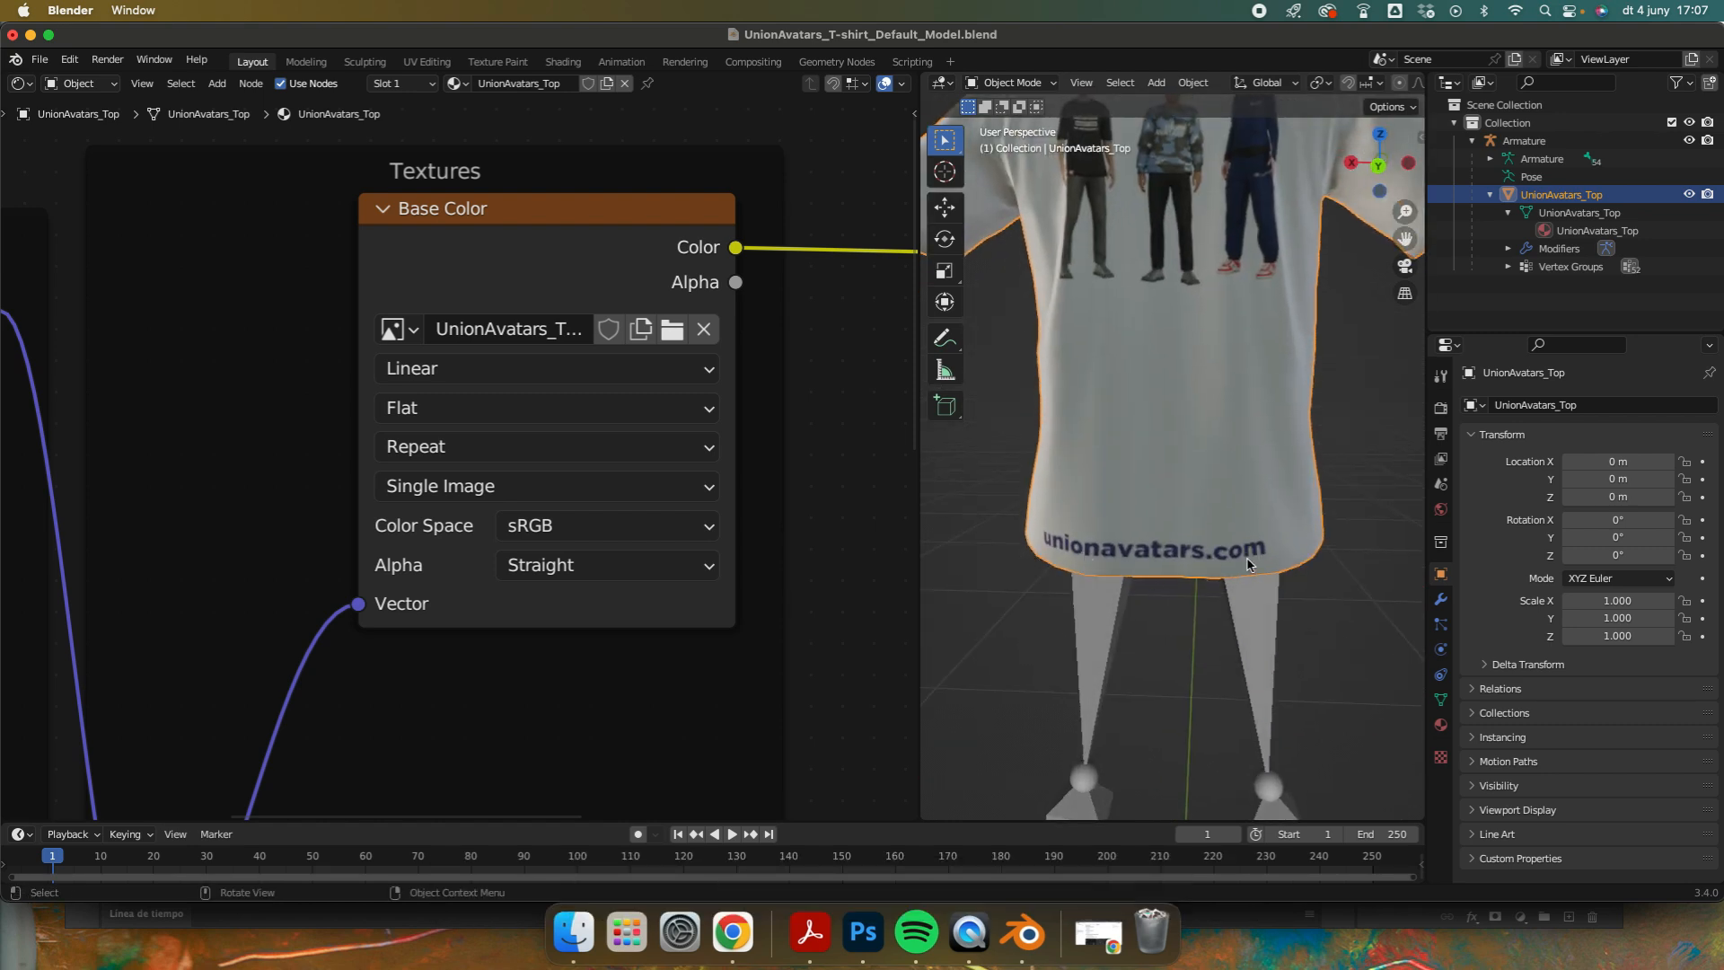
middle_click_drag(1225, 318, 1317, 275)
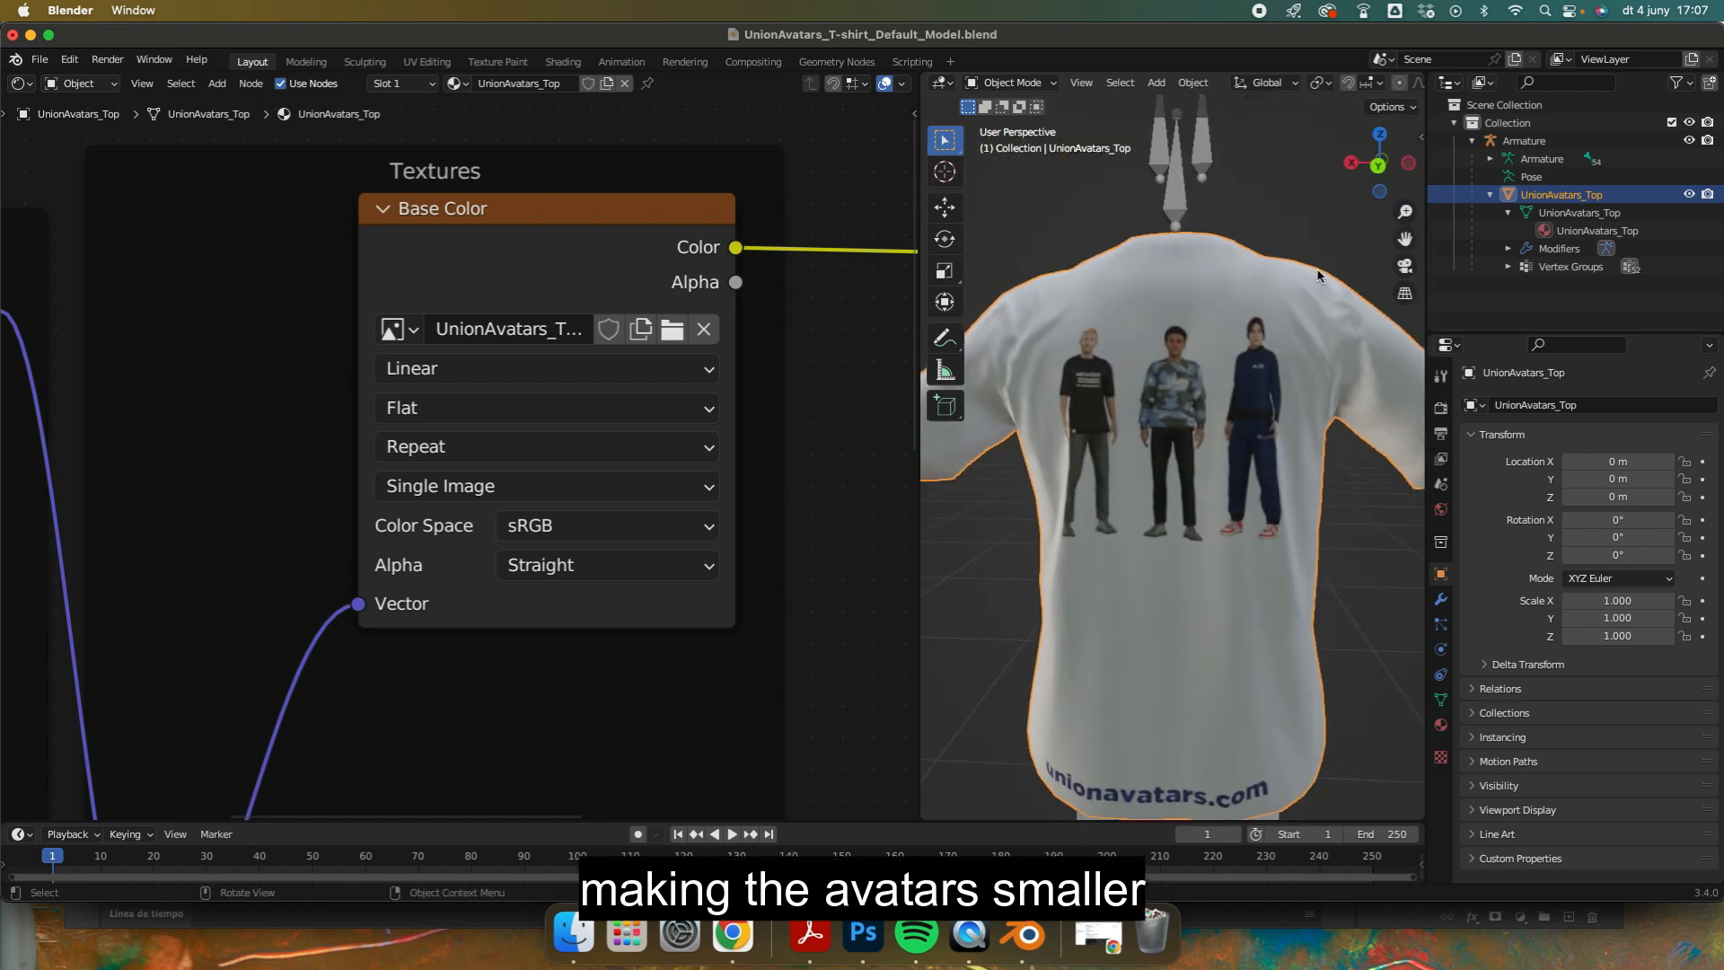
middle_click_drag(1354, 392, 1145, 431)
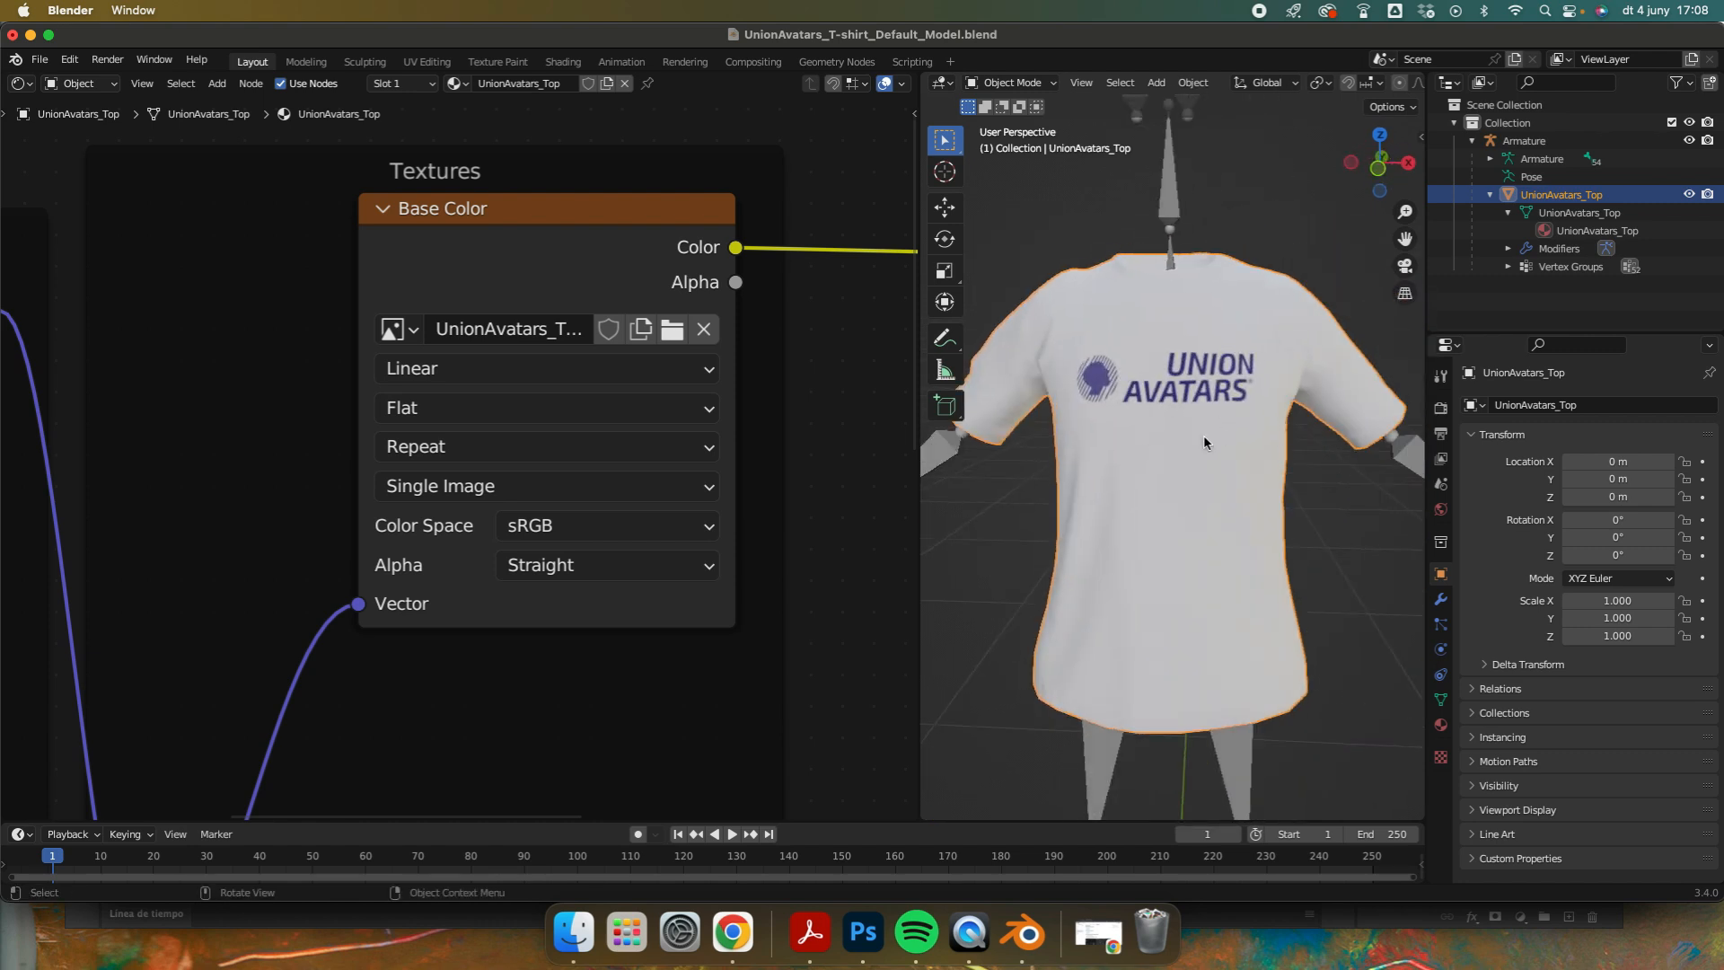
Step: Switch to Photoshop, show the garment outlines layer and scale down the three avatars on the T-shirt back, checking the model in Blender
left_click(864, 934)
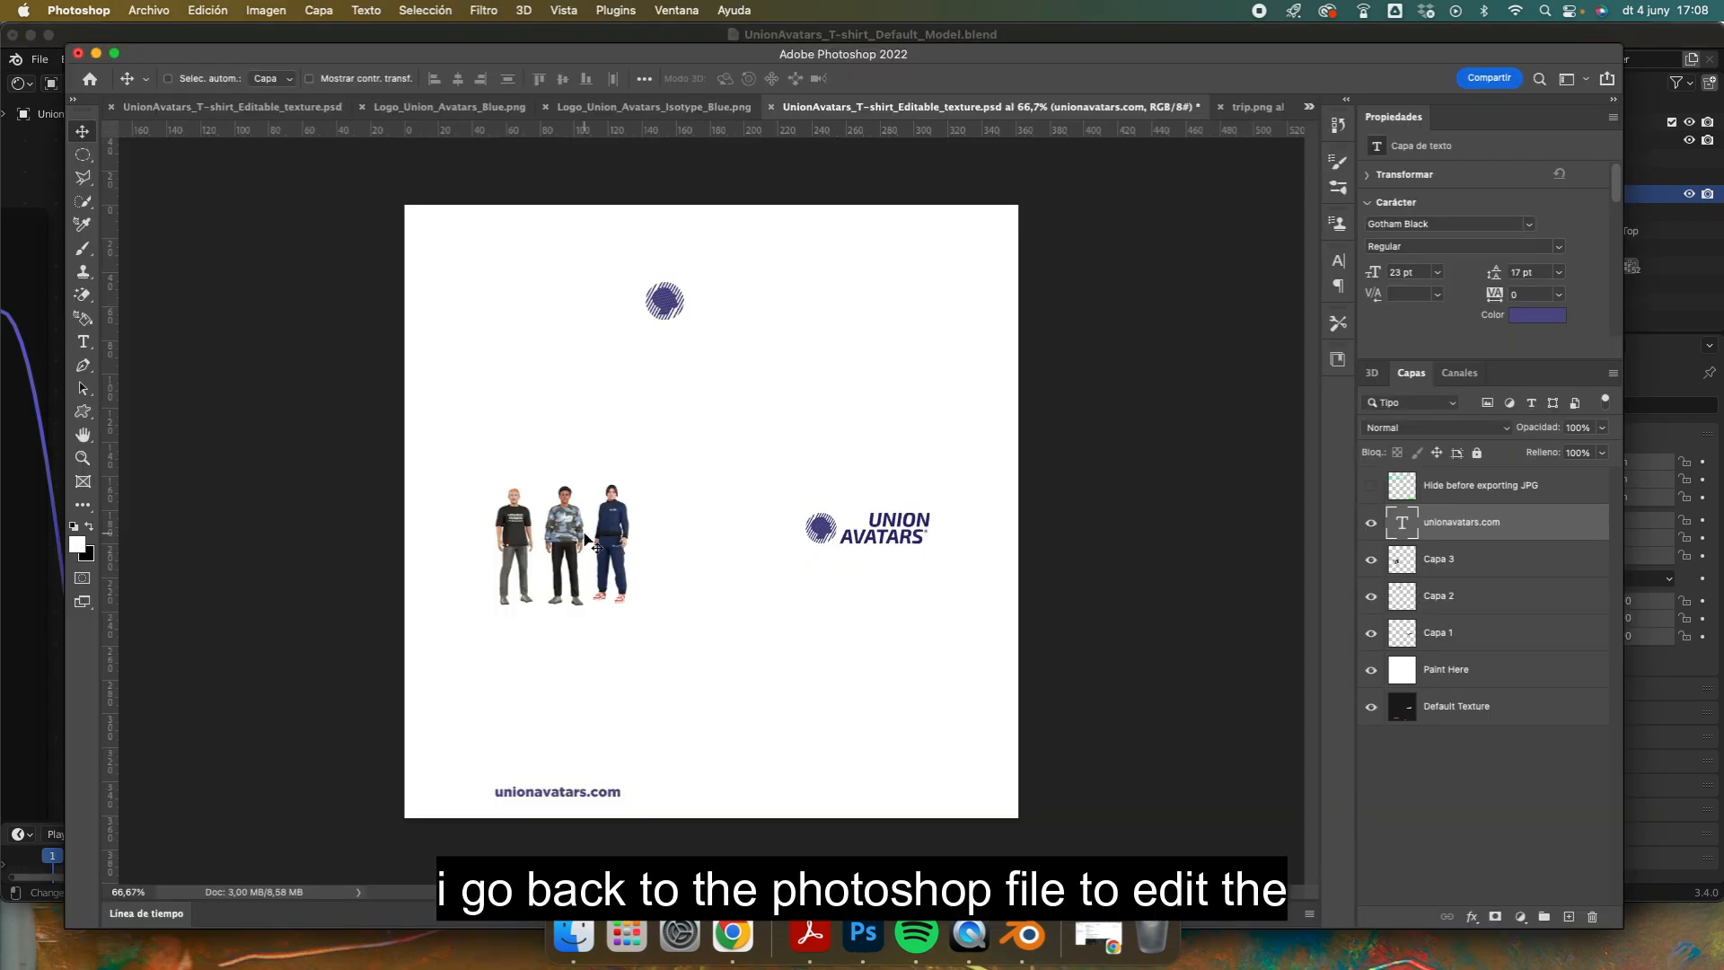
left_click(1370, 489)
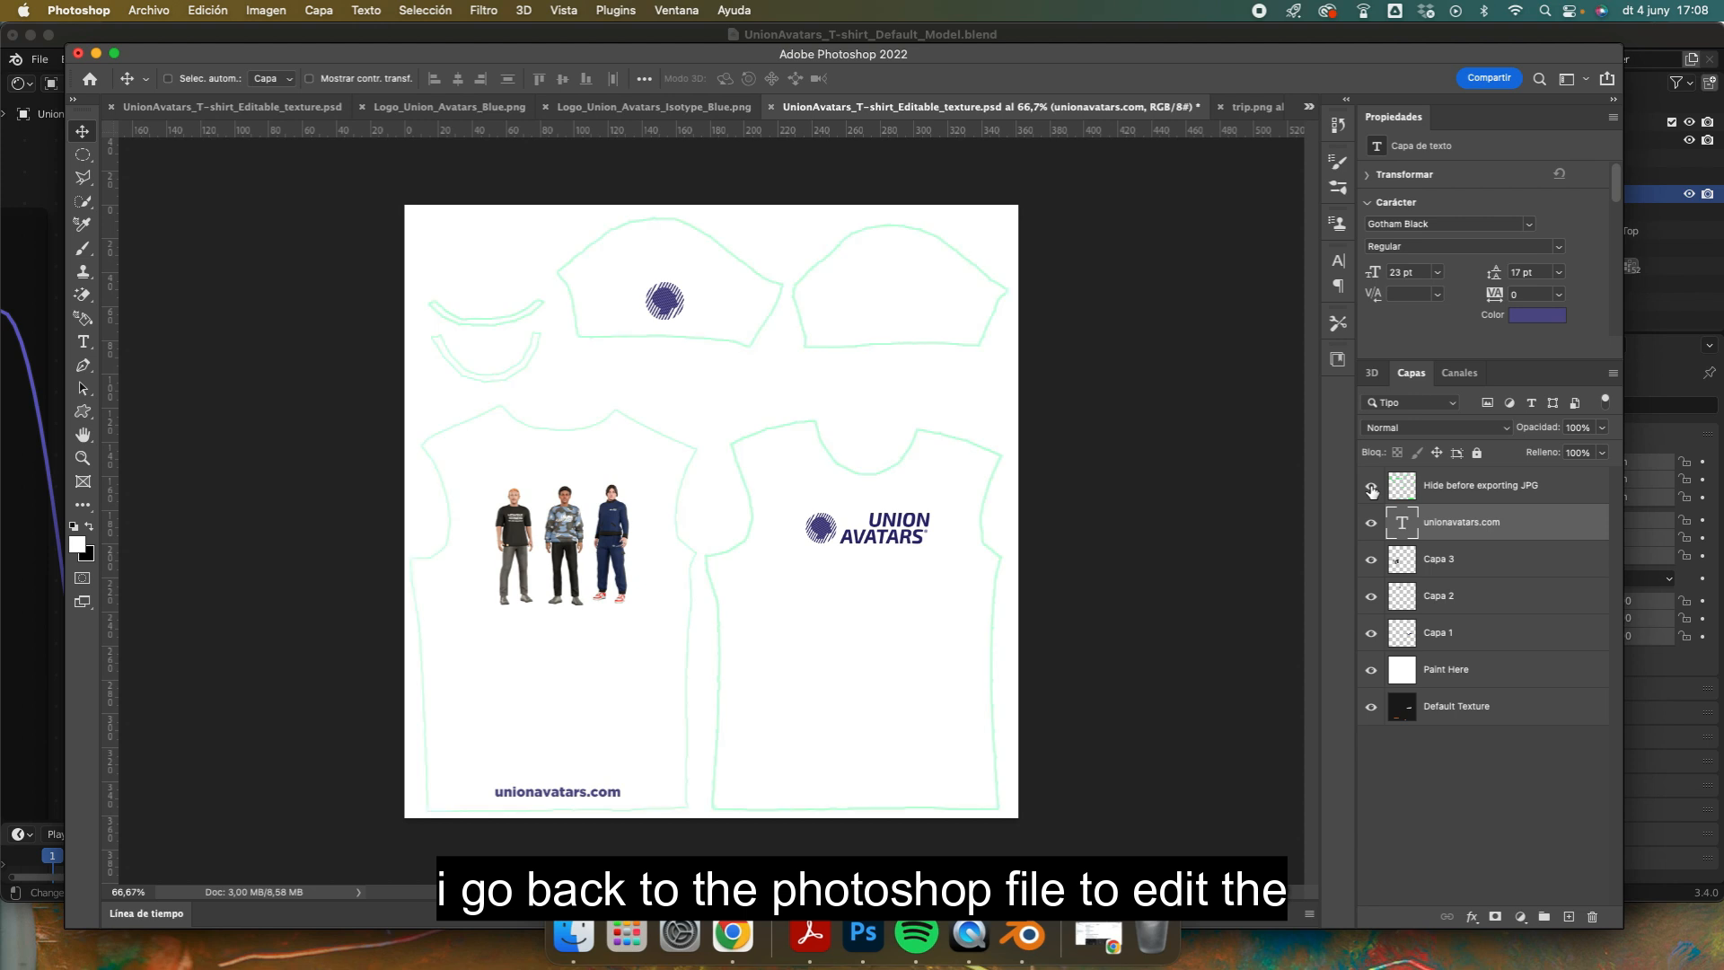
left_click(598, 587, "super")
key("super+t")
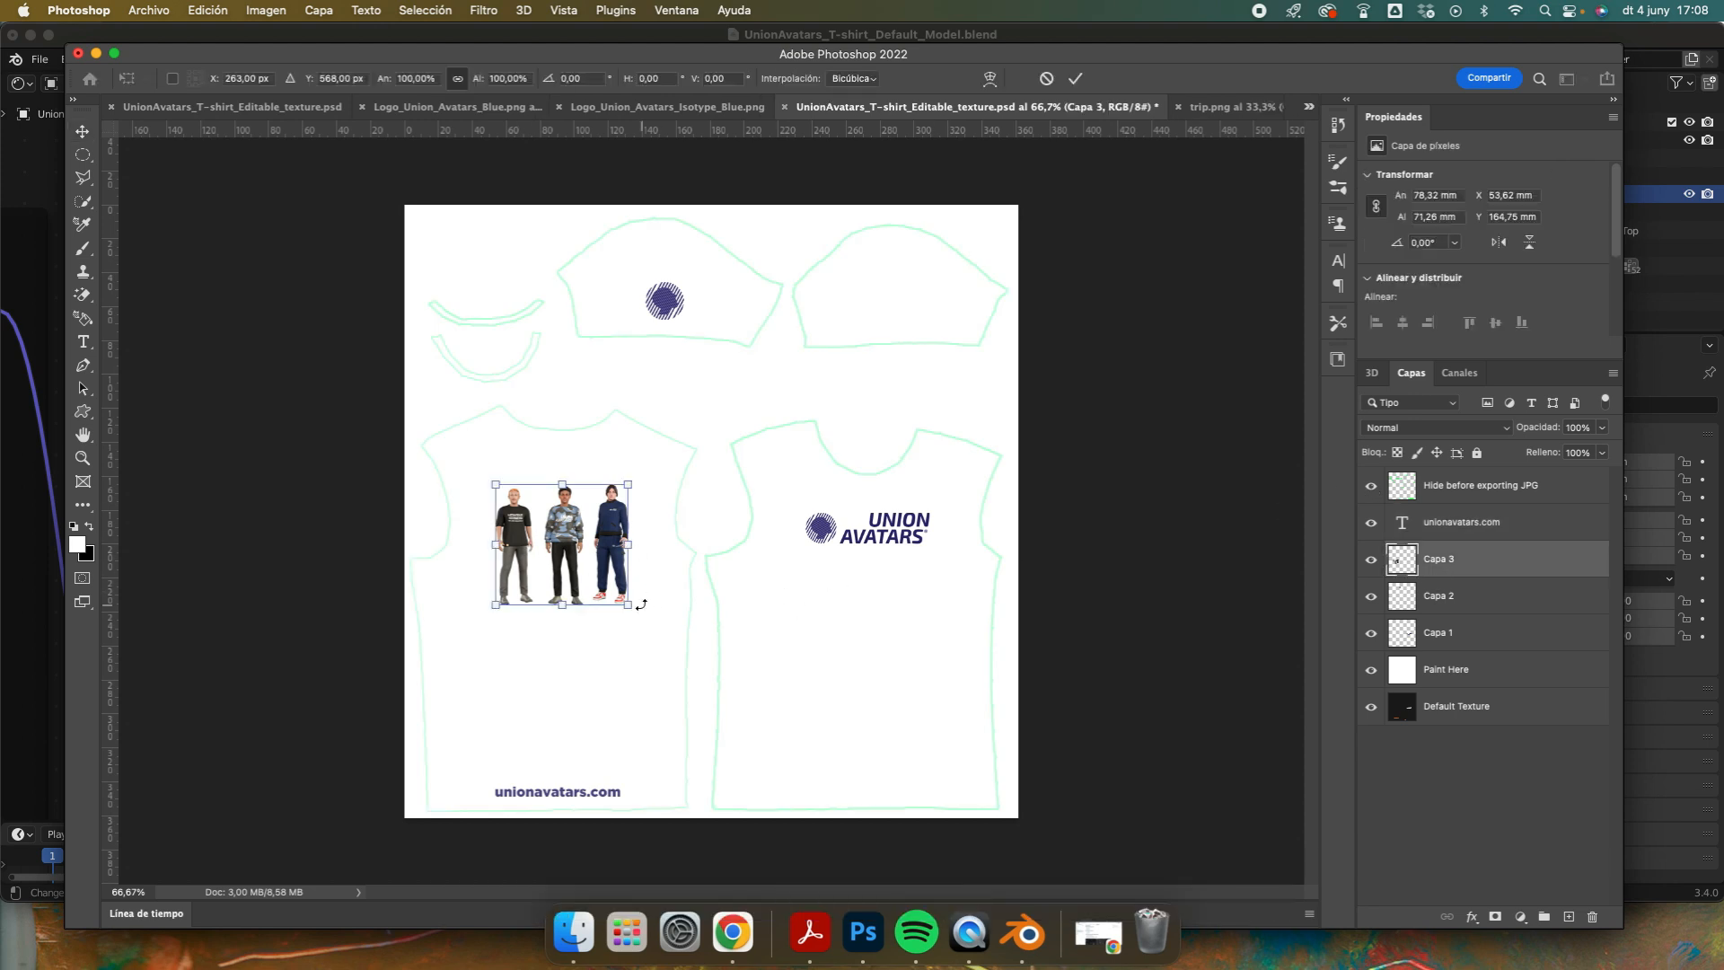
left_click(1038, 933)
middle_click_drag(1168, 503, 925, 477)
left_click(863, 932)
Step: Compare with the Blender model and shift the unionavatars.com text slightly right on the T-shirt back in Photoshop
left_click(1022, 932)
middle_click_drag(1339, 315, 1357, 122, "shift")
left_click(863, 933)
left_click_drag(546, 794, 565, 795)
key("super+z")
left_click(1461, 517)
Step: Check the sleeve in Blender, then scale the sleeve isotype in Photoshop to about 20 × 20 mm and move it slightly up and left
left_click(1022, 933)
middle_click_drag(1024, 358, 1272, 368)
left_click(863, 932)
left_click(663, 305, "super")
key("super+t")
left_click_drag(663, 305, 658, 304)
key("Return")
left_click(144, 10)
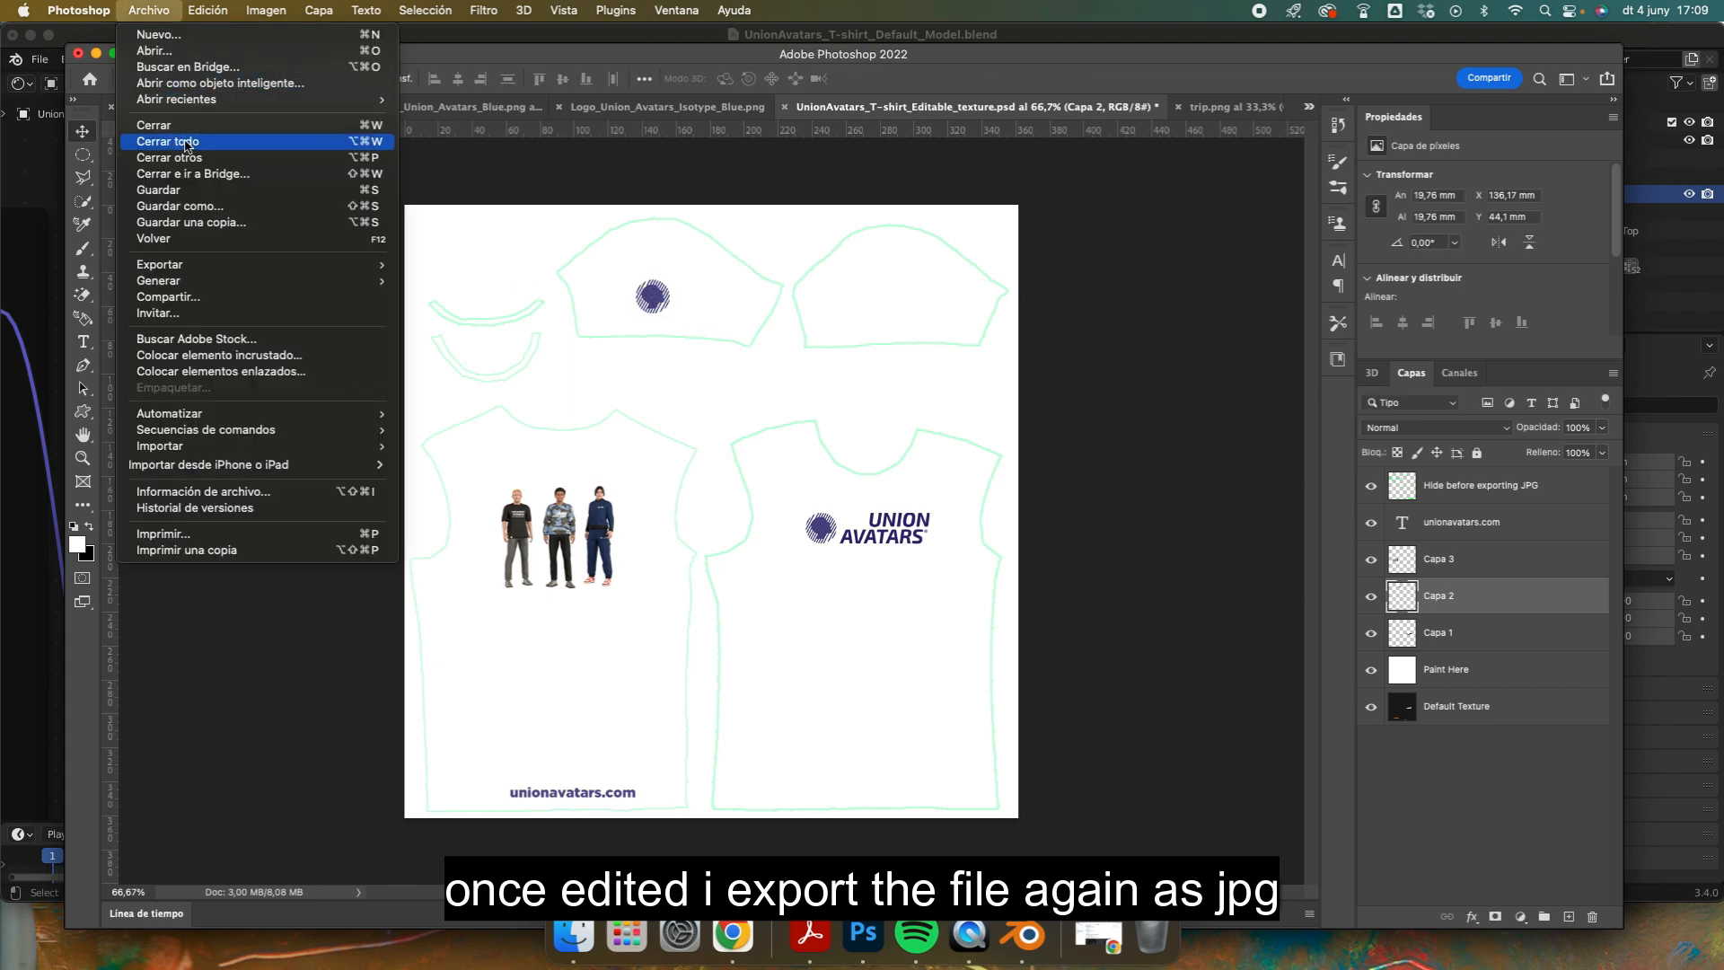
mouse_move(212, 267)
left_click(449, 287)
left_click(1366, 816)
Step: Hide the "Hide before exporting JPG" layer and export the edited texture as JPG, overwriting UnionAvatars_T-shirt_template.jpg
left_click(1362, 489)
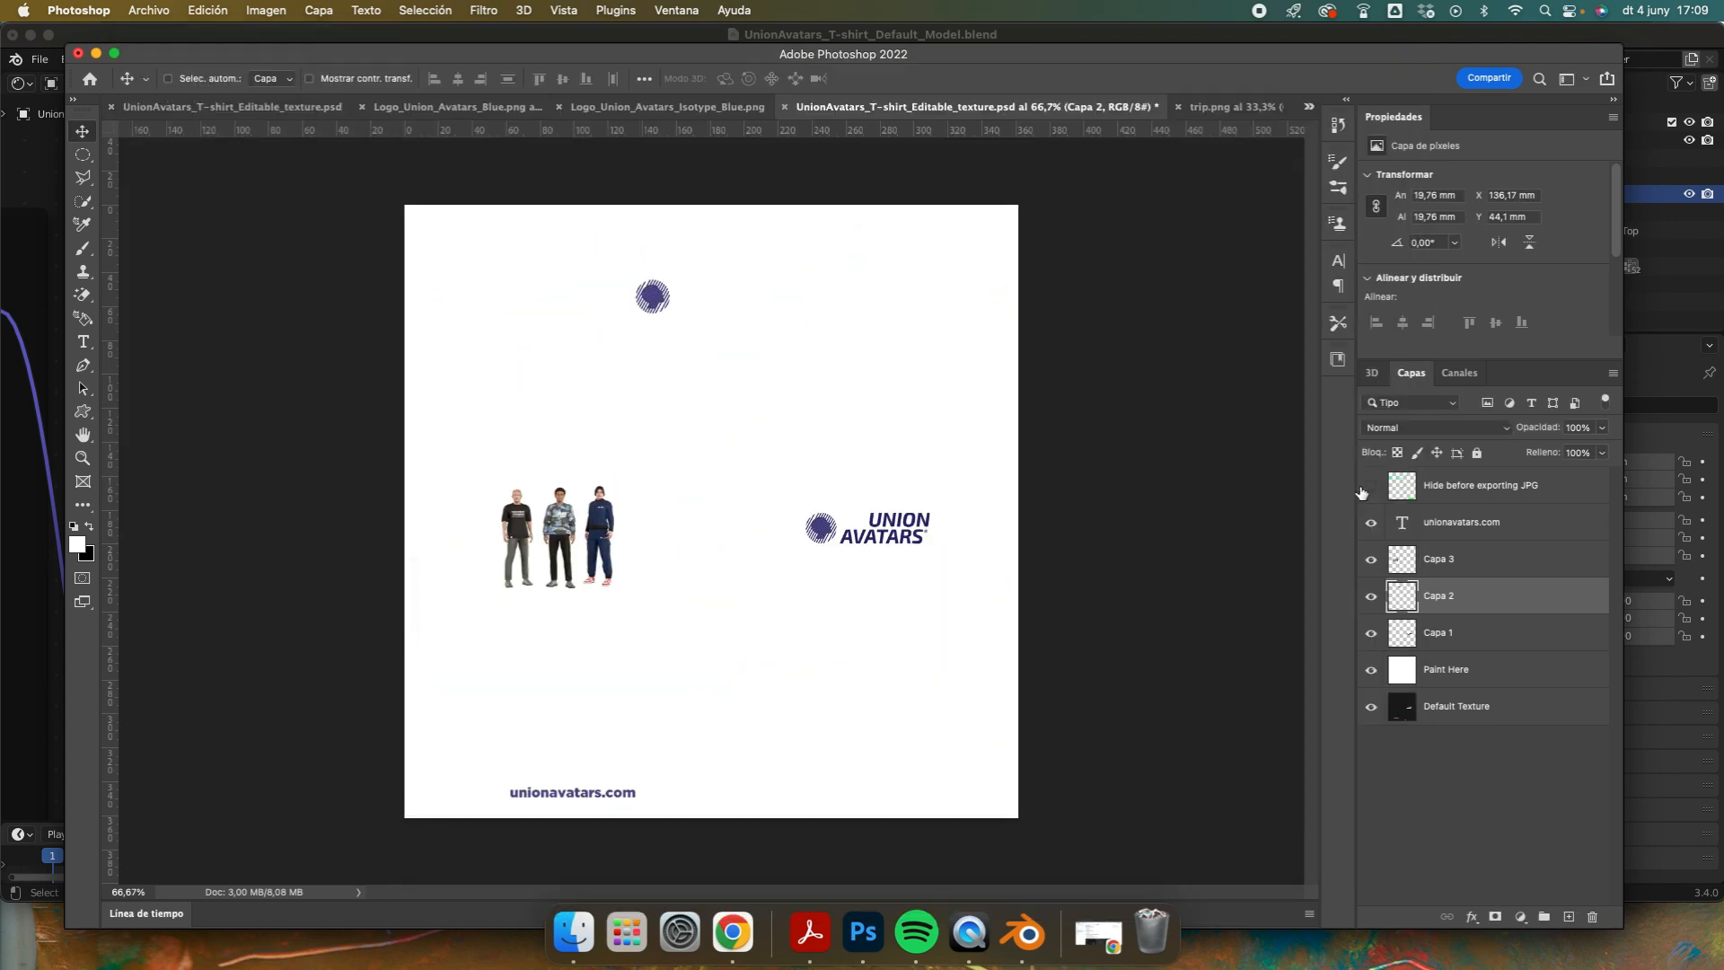
left_click(149, 11)
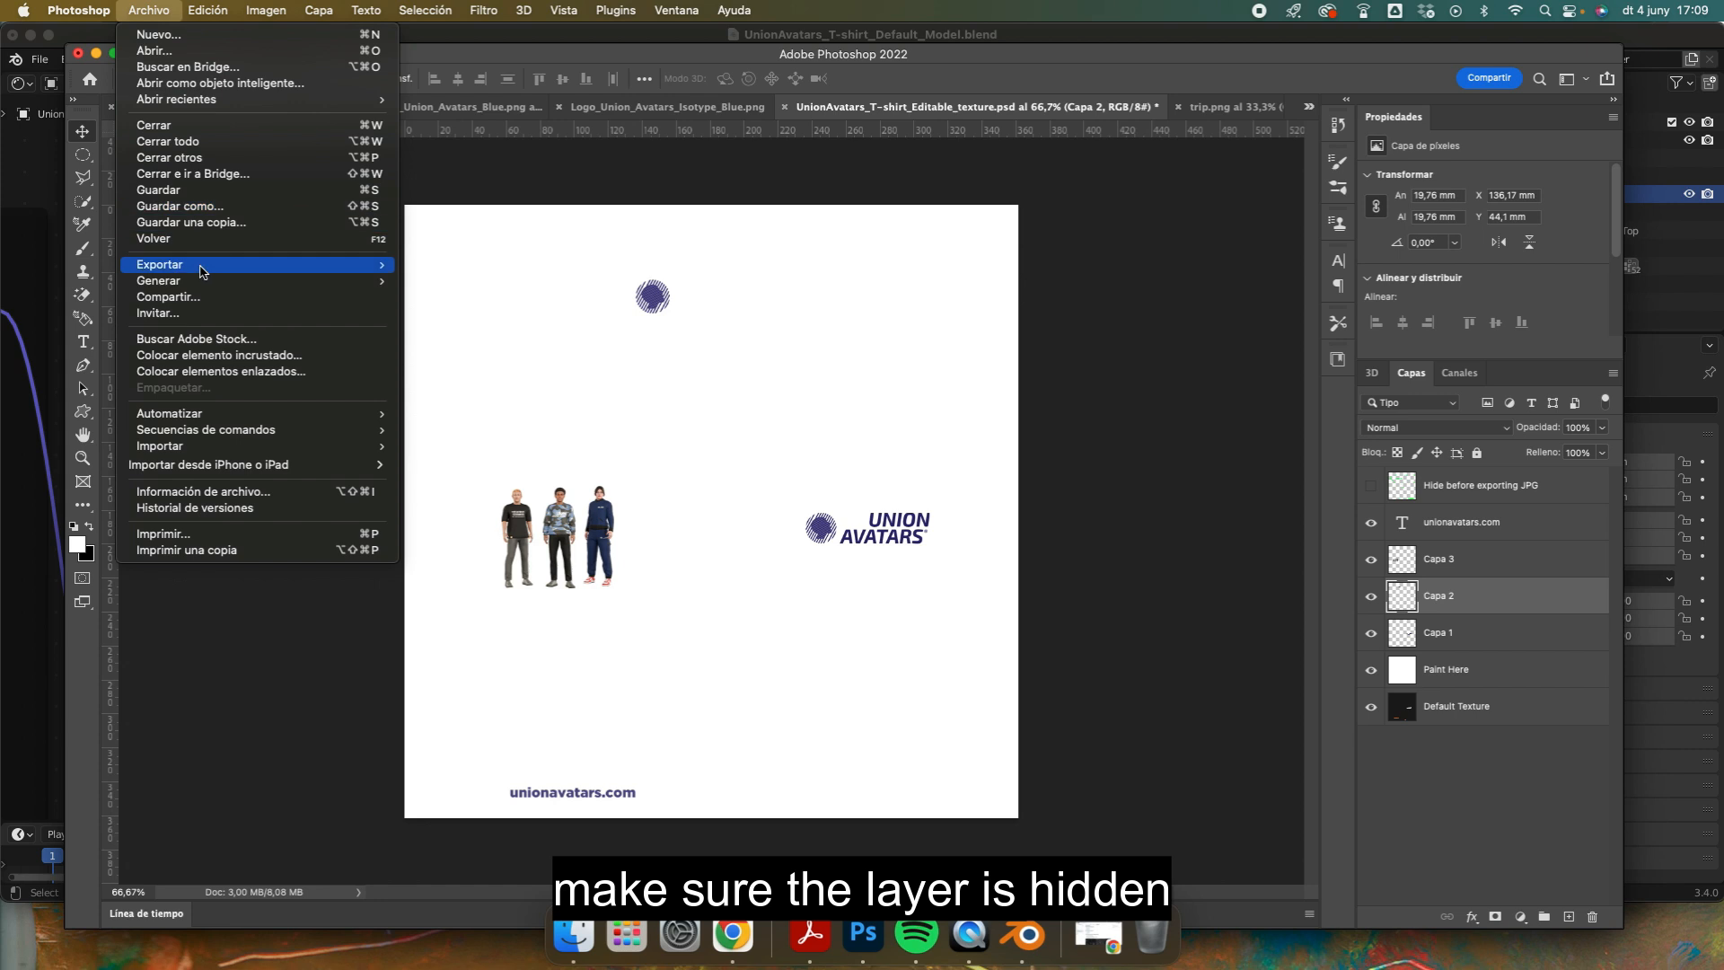
mouse_move(205, 269)
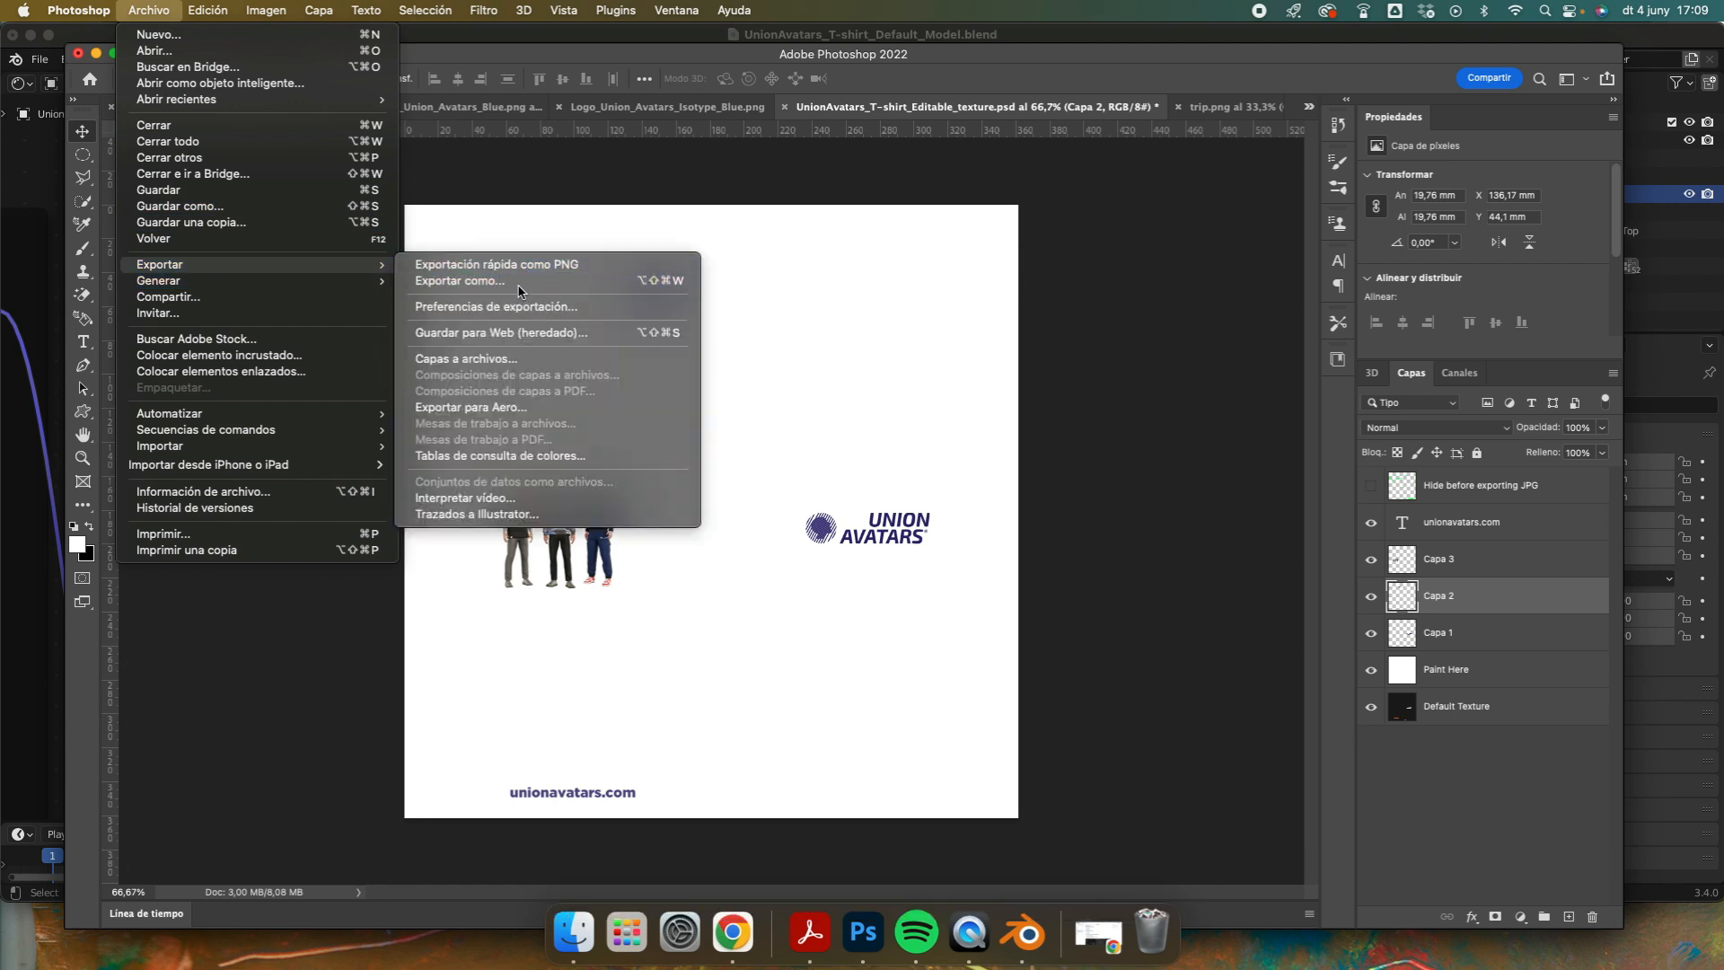
left_click(518, 284)
left_click(1360, 816)
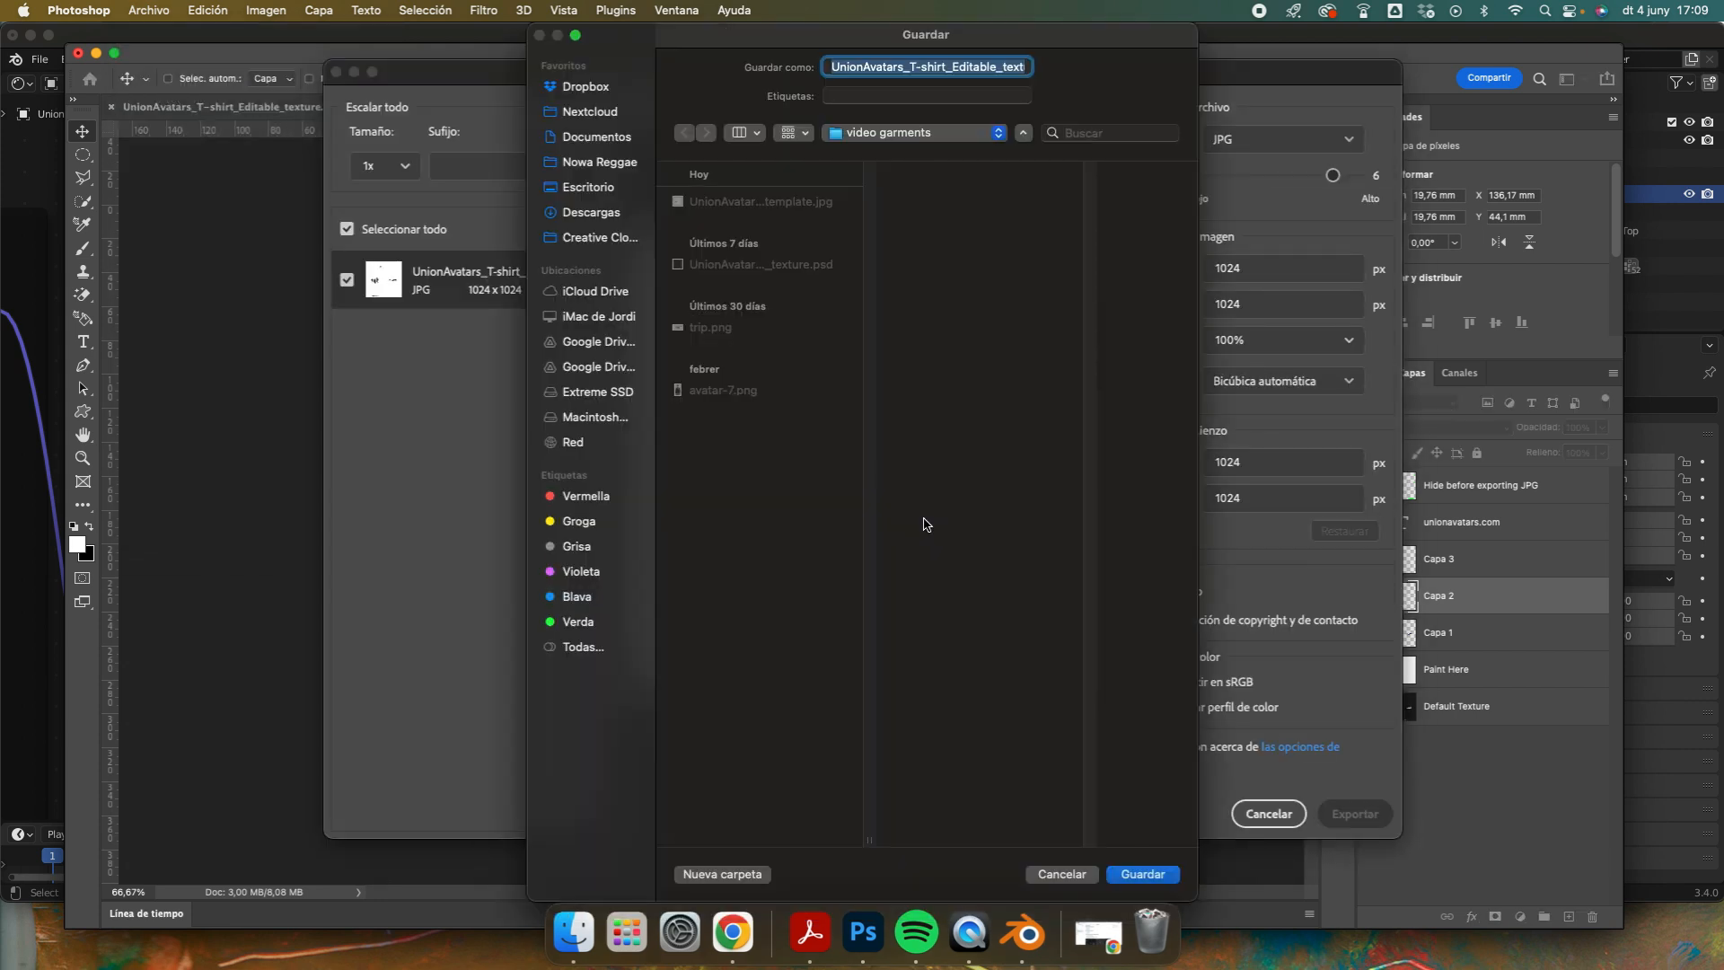
left_click(748, 203)
left_click(1144, 873)
left_click(924, 526)
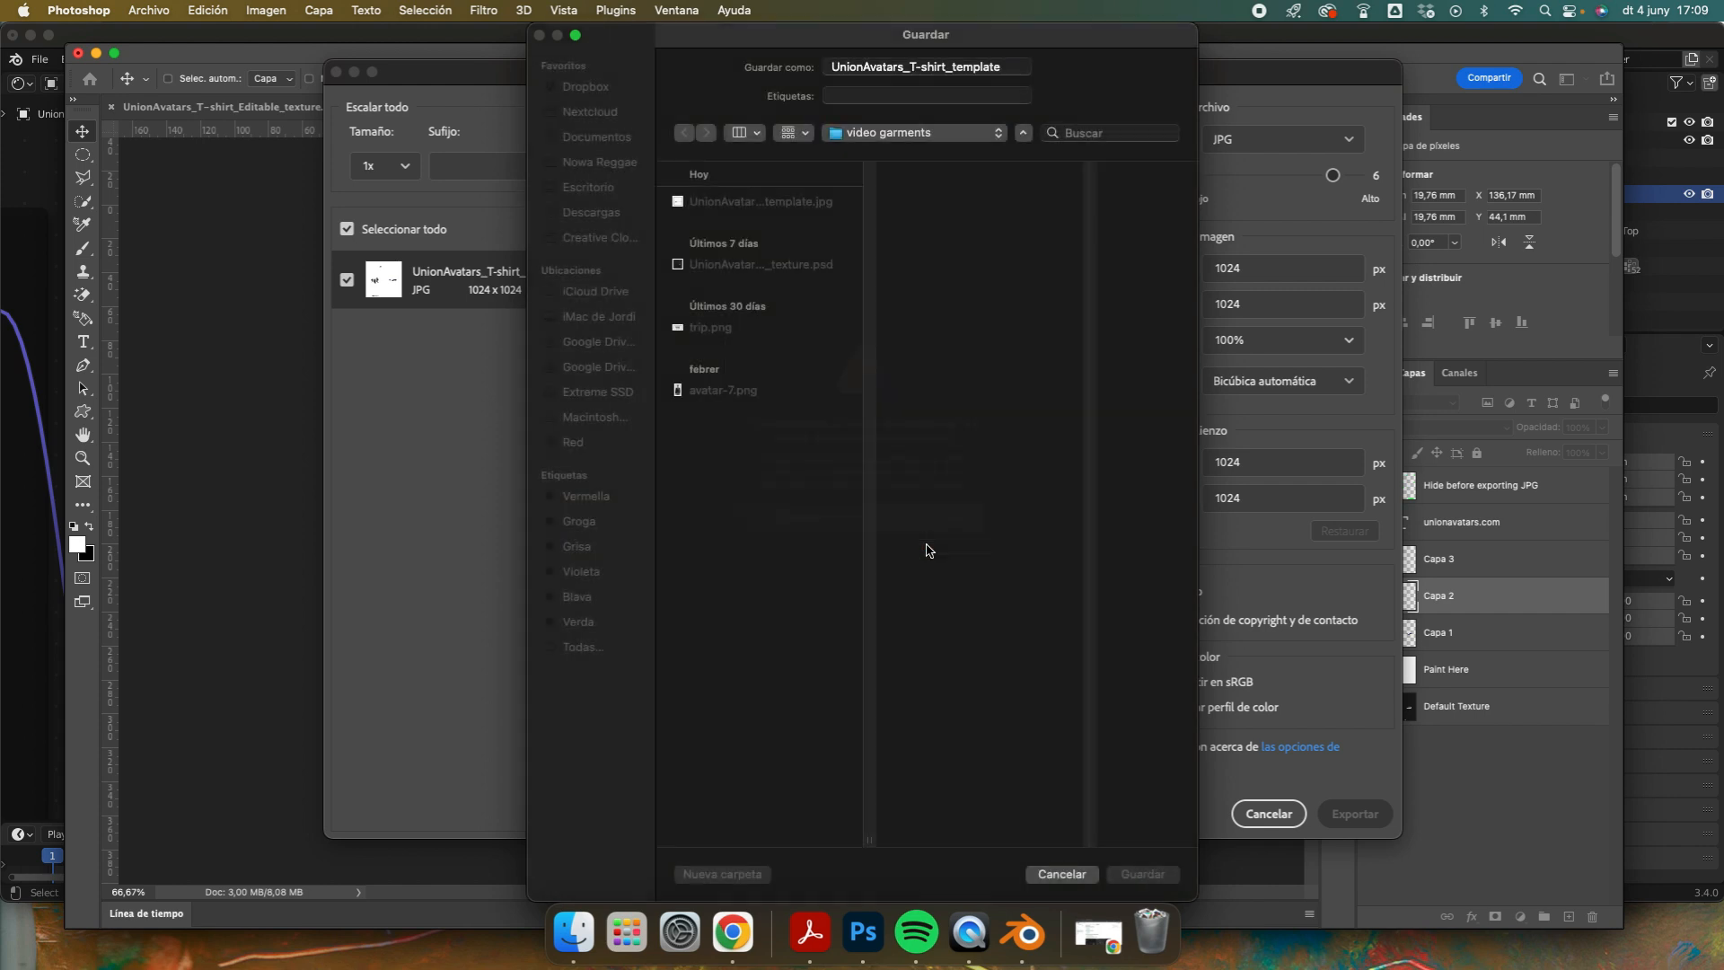
Step: Switch to Blender and load the re-exported T-shirt texture JPG from the Desktop's video garments folder into the Base Color image node
left_click(1020, 946)
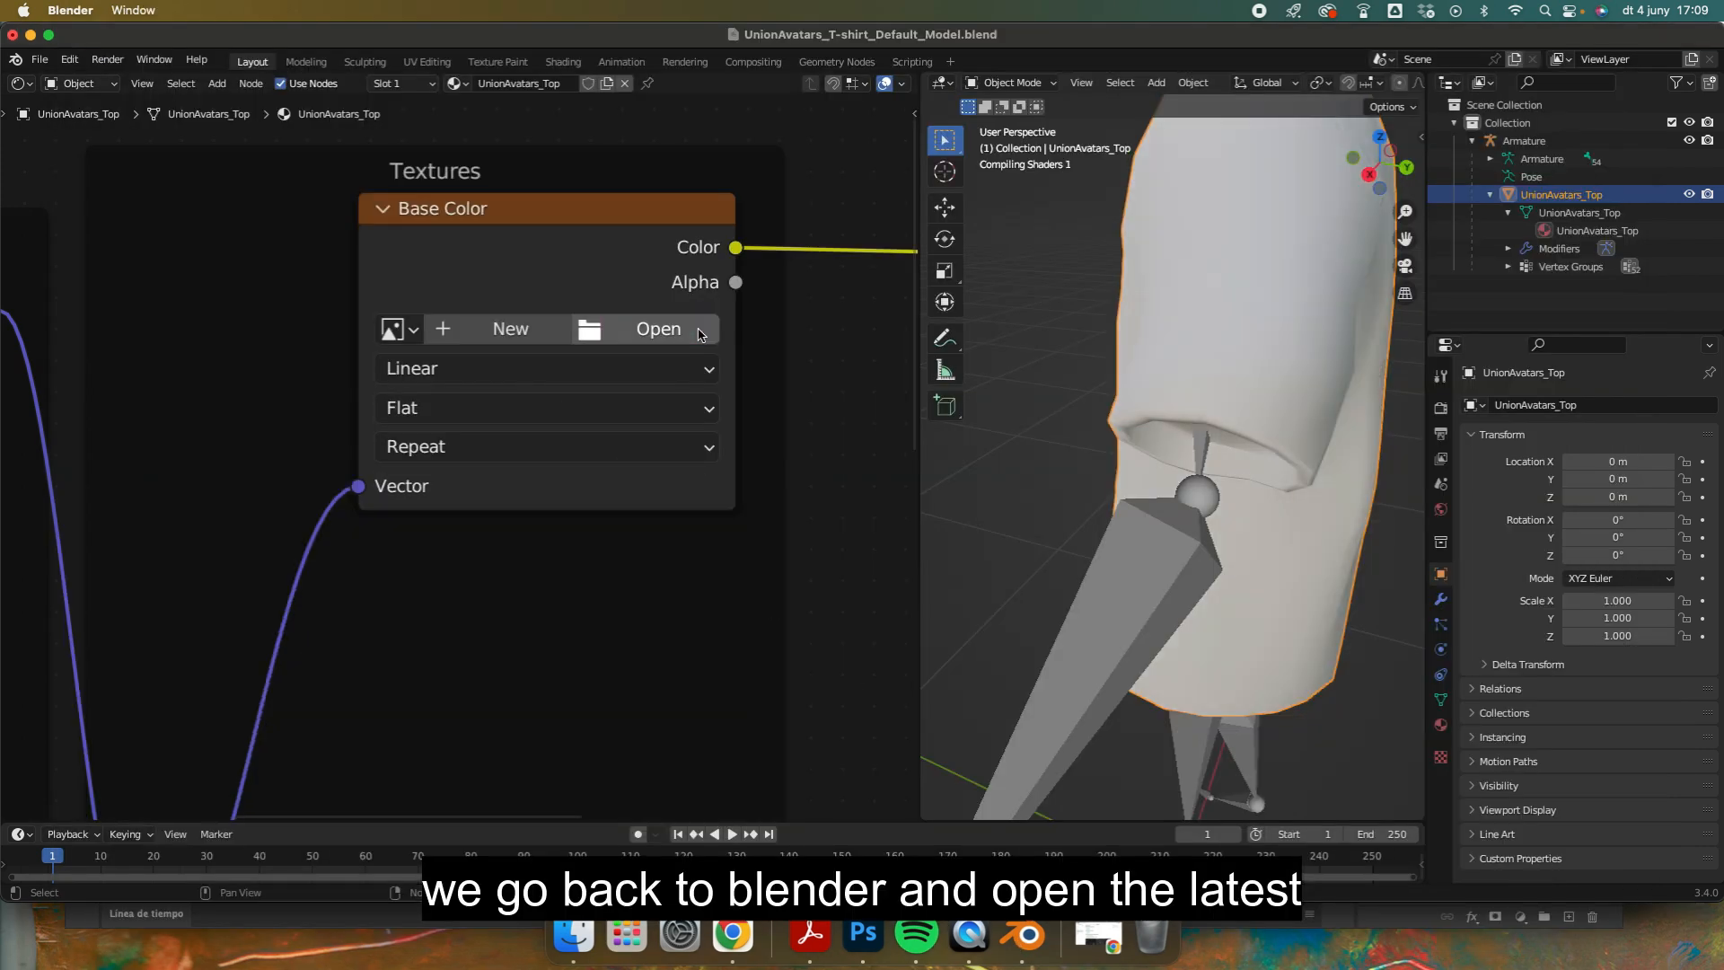
left_click(629, 339)
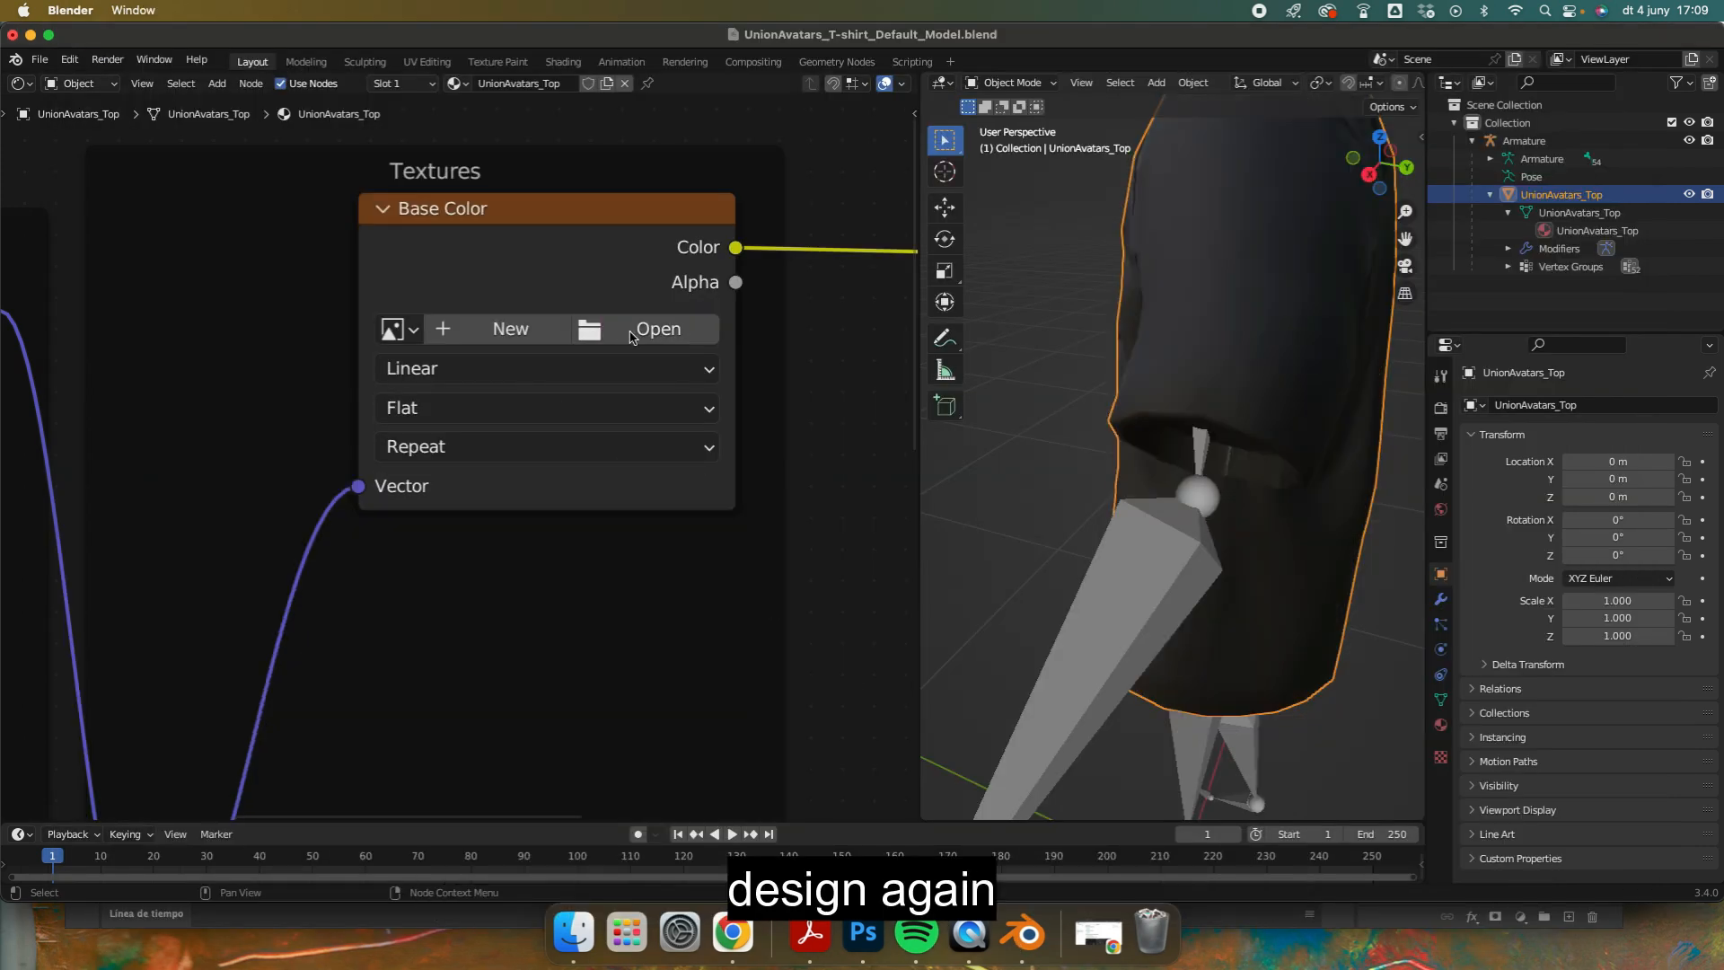
left_click(453, 416)
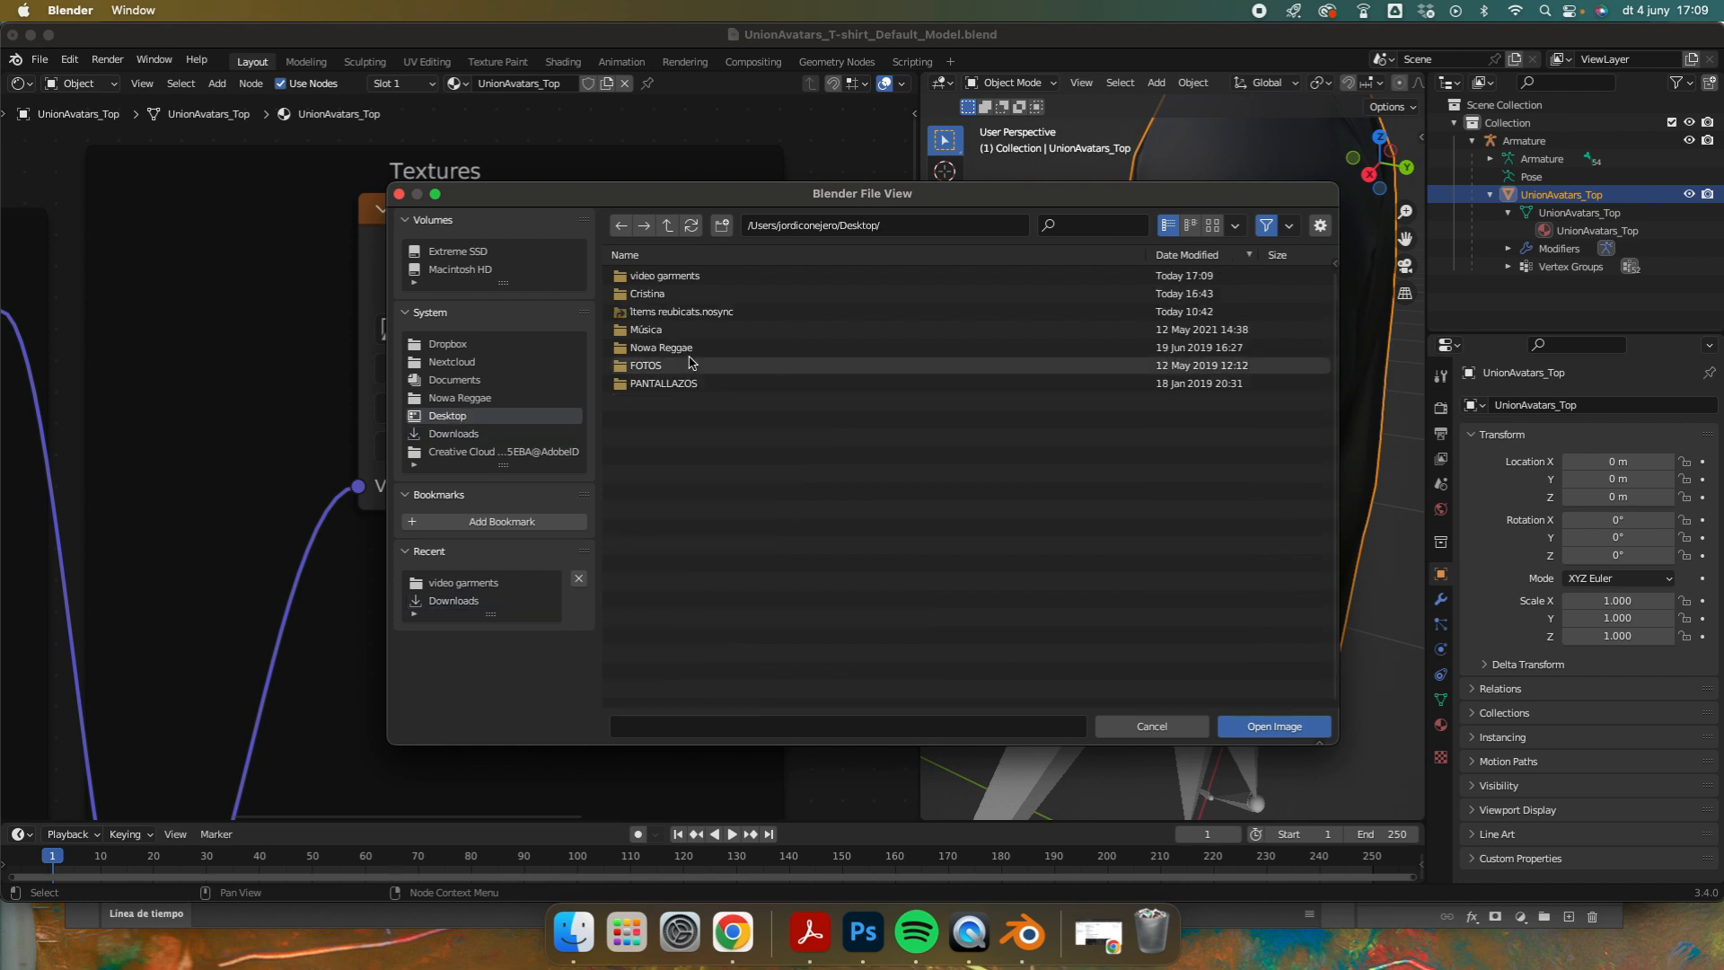
left_click(719, 278)
left_click(738, 277)
double_click(737, 275)
Step: Examine the updated texture on the T-shirt model from several angles and distances, including the full front
middle_click_drag(1070, 416, 1225, 364)
scroll(1388, 271, "down", 3)
scroll(1226, 367, "up", 5)
scroll(1222, 476, "down", 6)
middle_click_drag(1205, 728, 1147, 382)
scroll(1196, 690, "up", 3)
scroll(1240, 447, "down", 5)
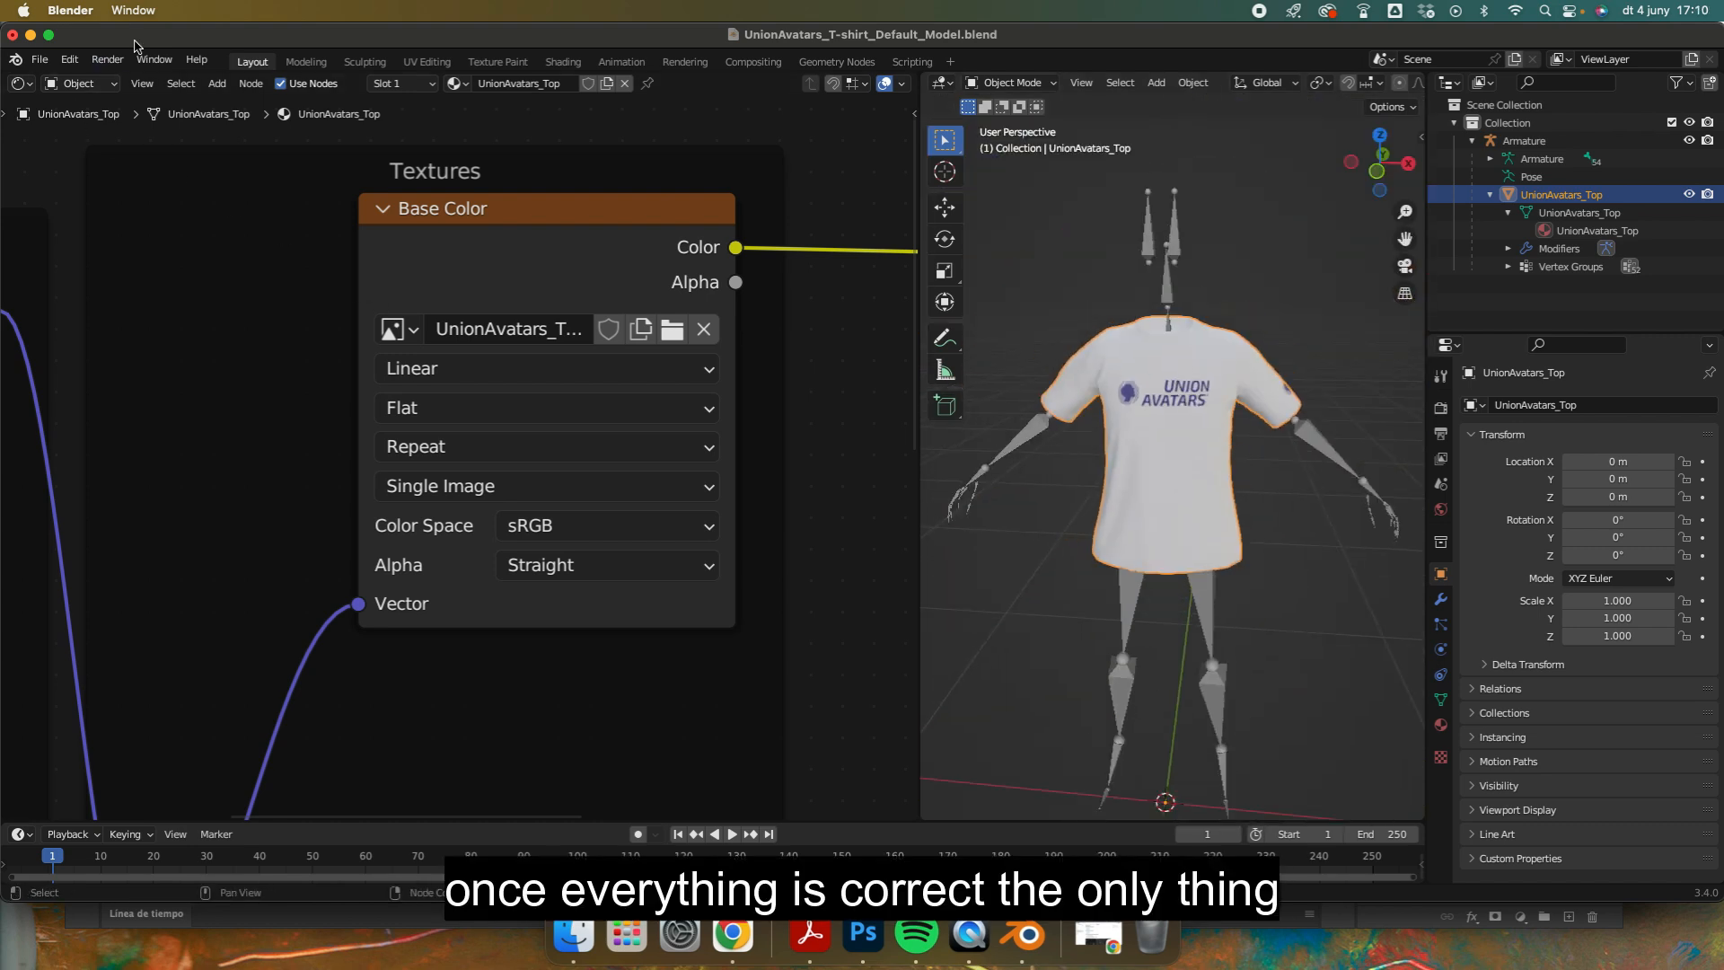
Step: Turn on automatic packing of external resources into the blend file
left_click_drag(135, 42, 147, 44)
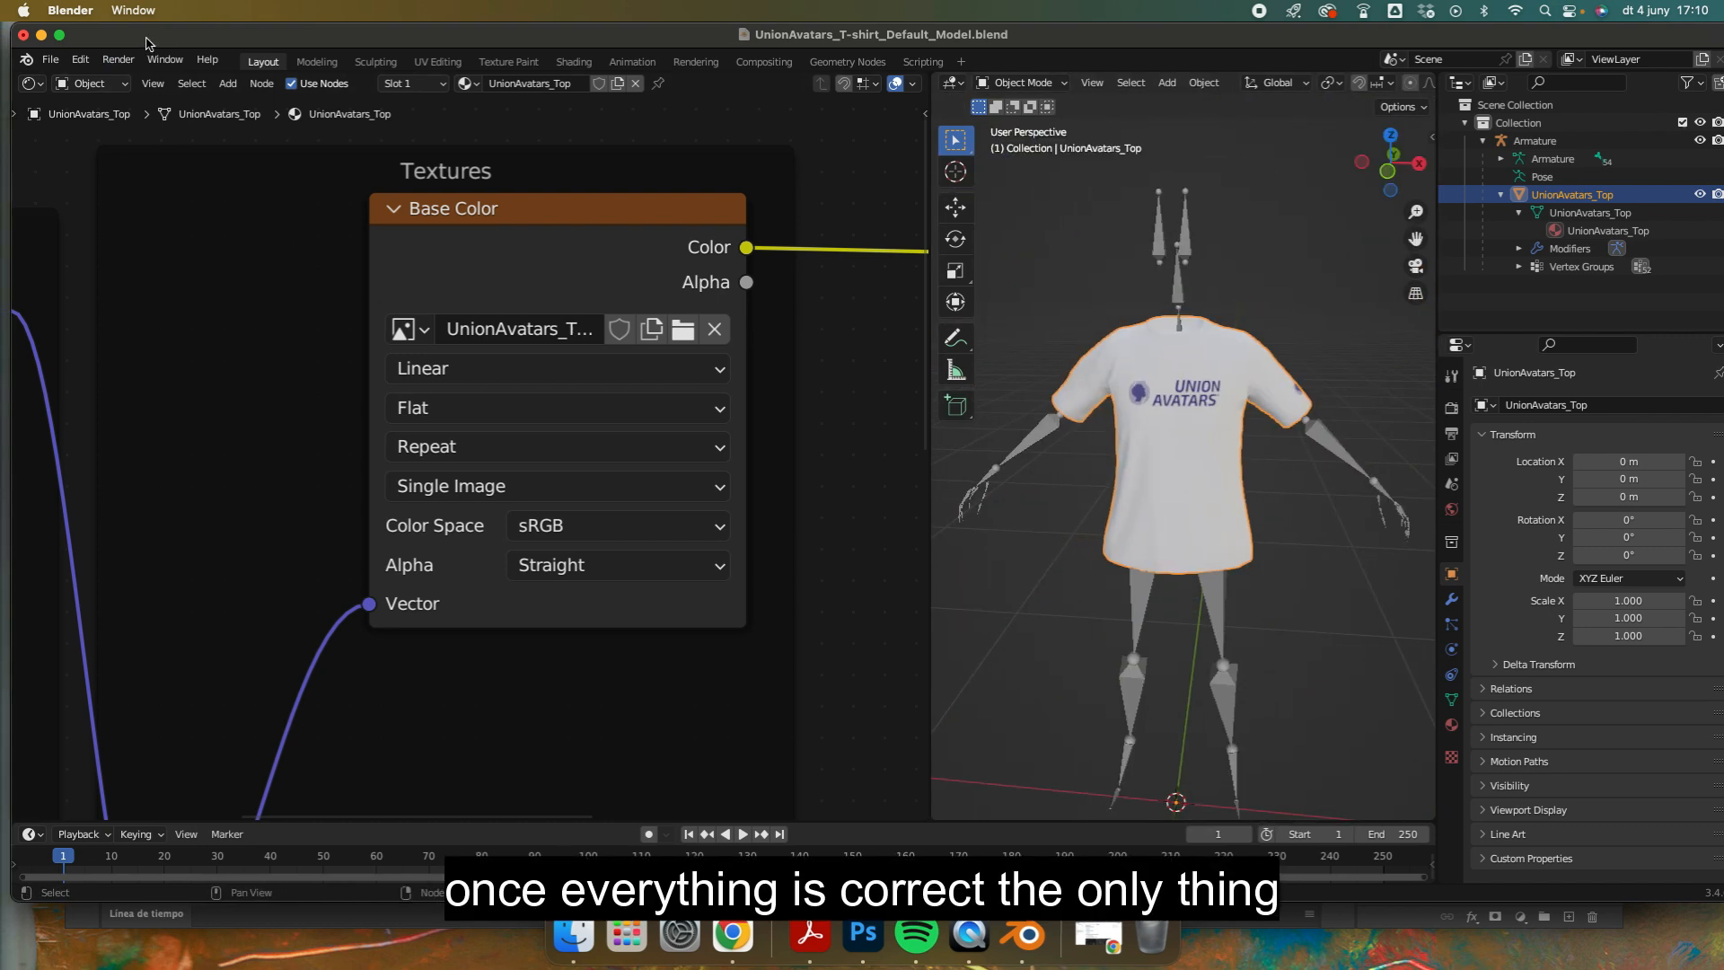
left_click(49, 60)
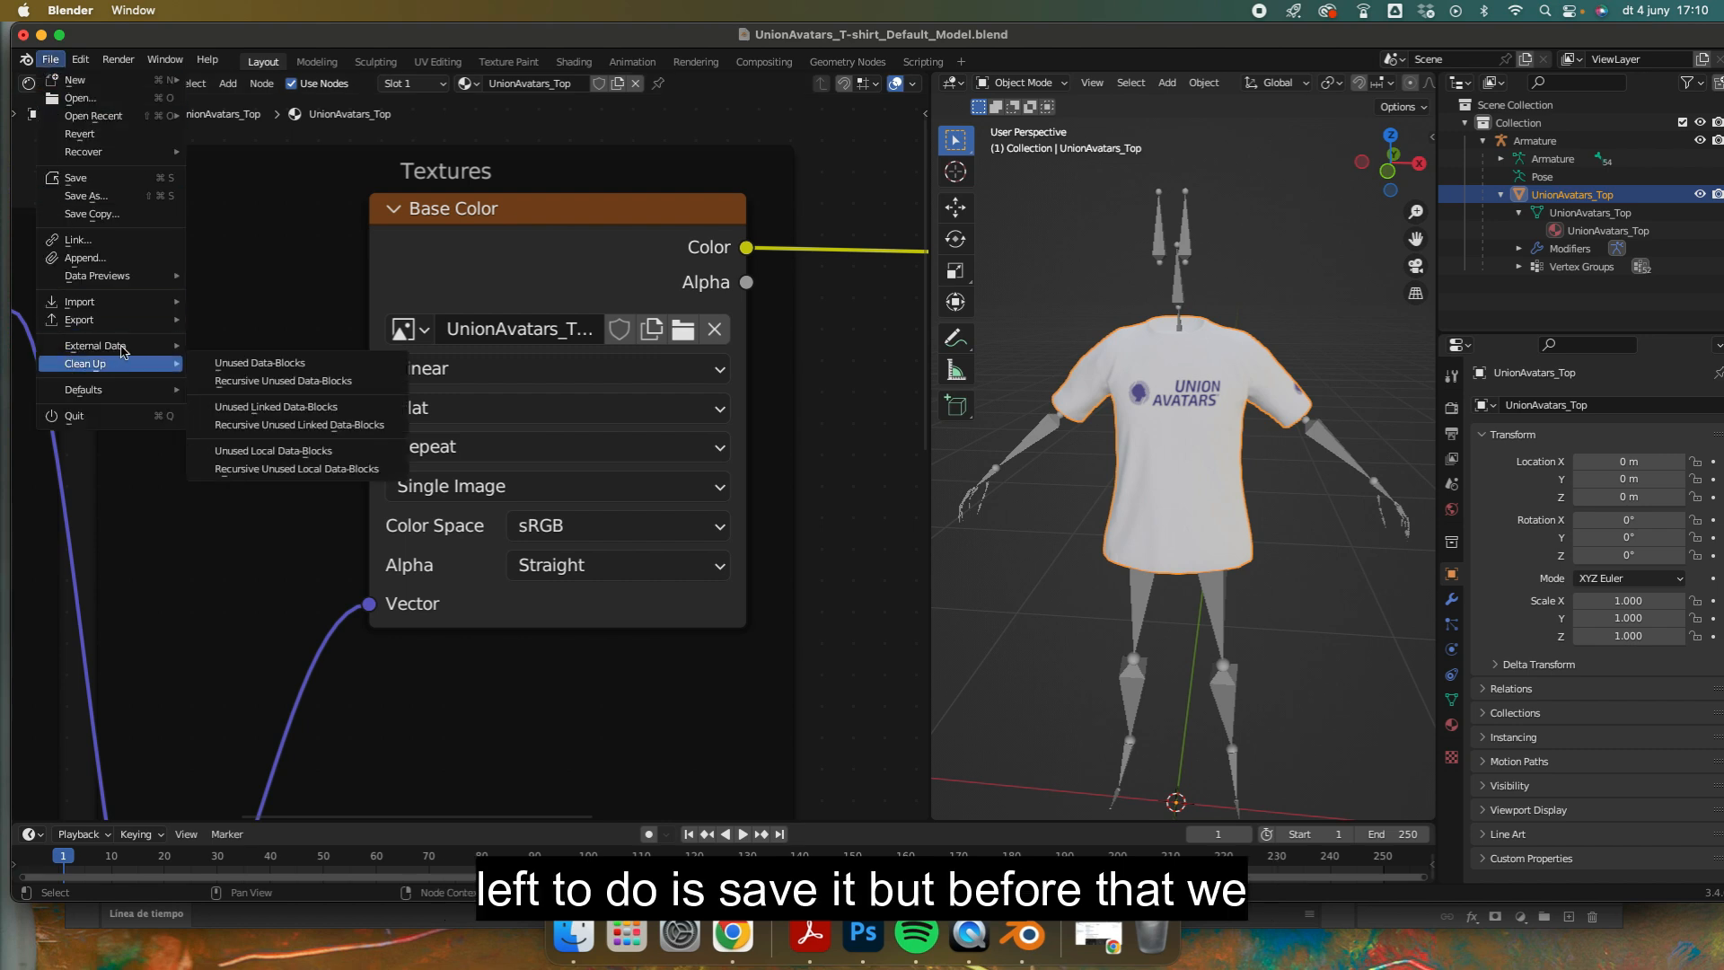
mouse_move(109, 348)
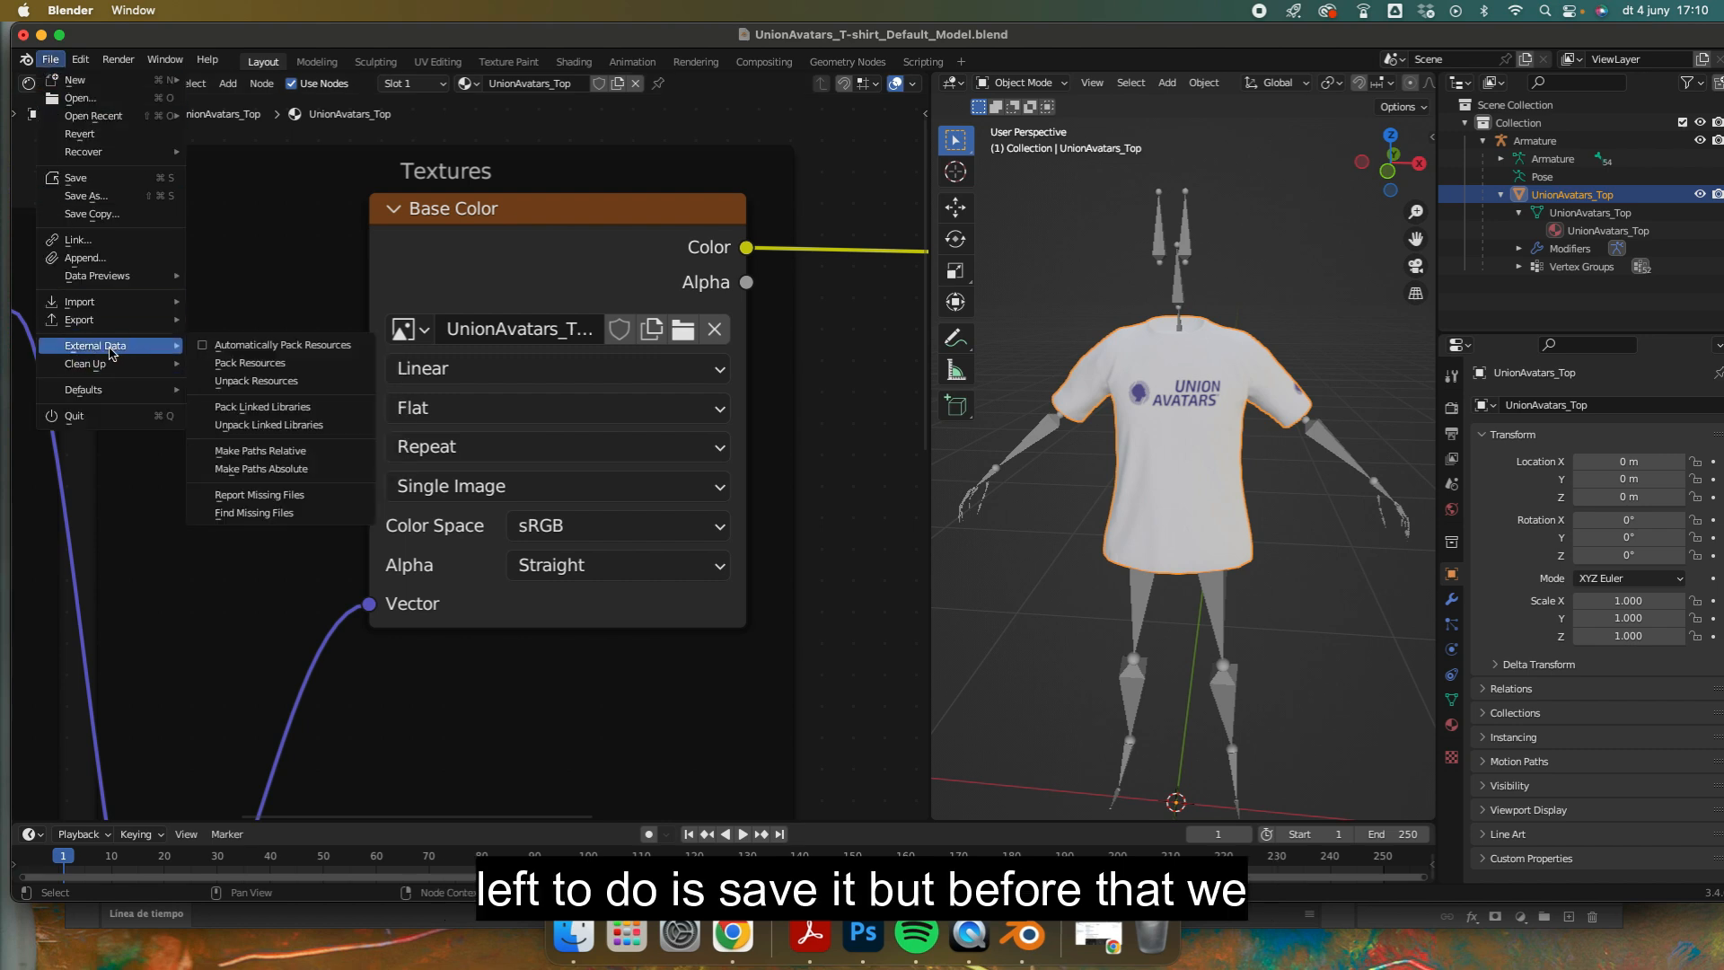
left_click(205, 346)
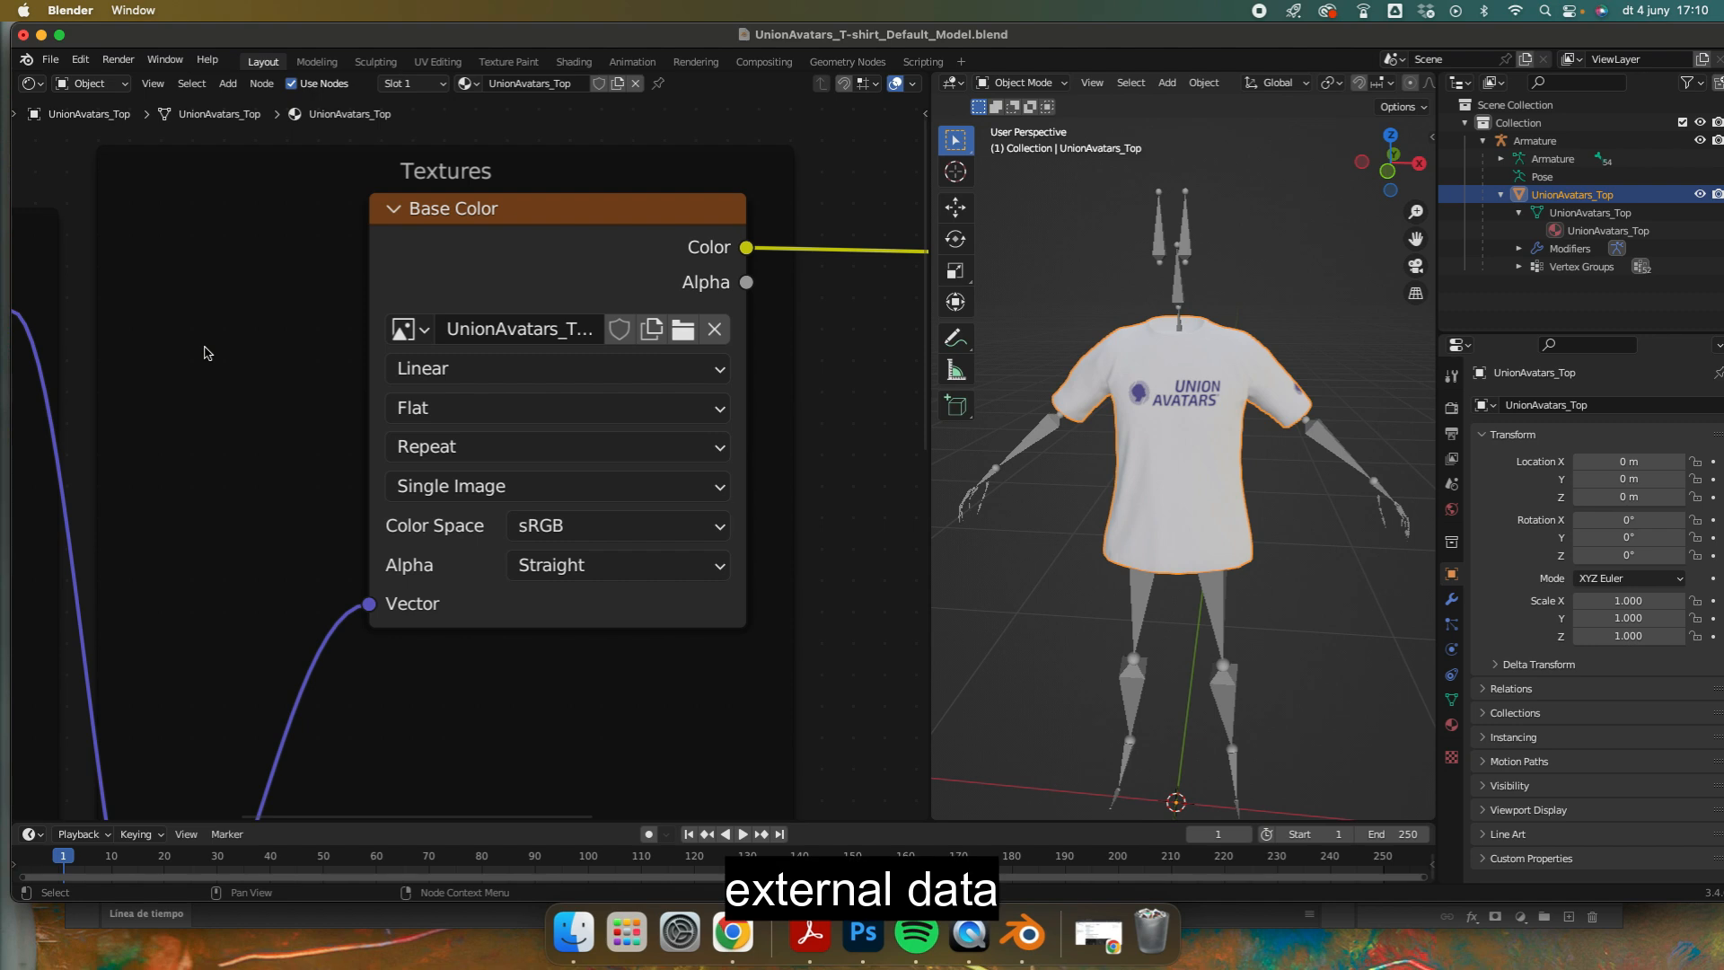
Step: Save the model under the new name Brand_name_tshirt.blend in the Desktop's video garments folder
left_click(43, 61)
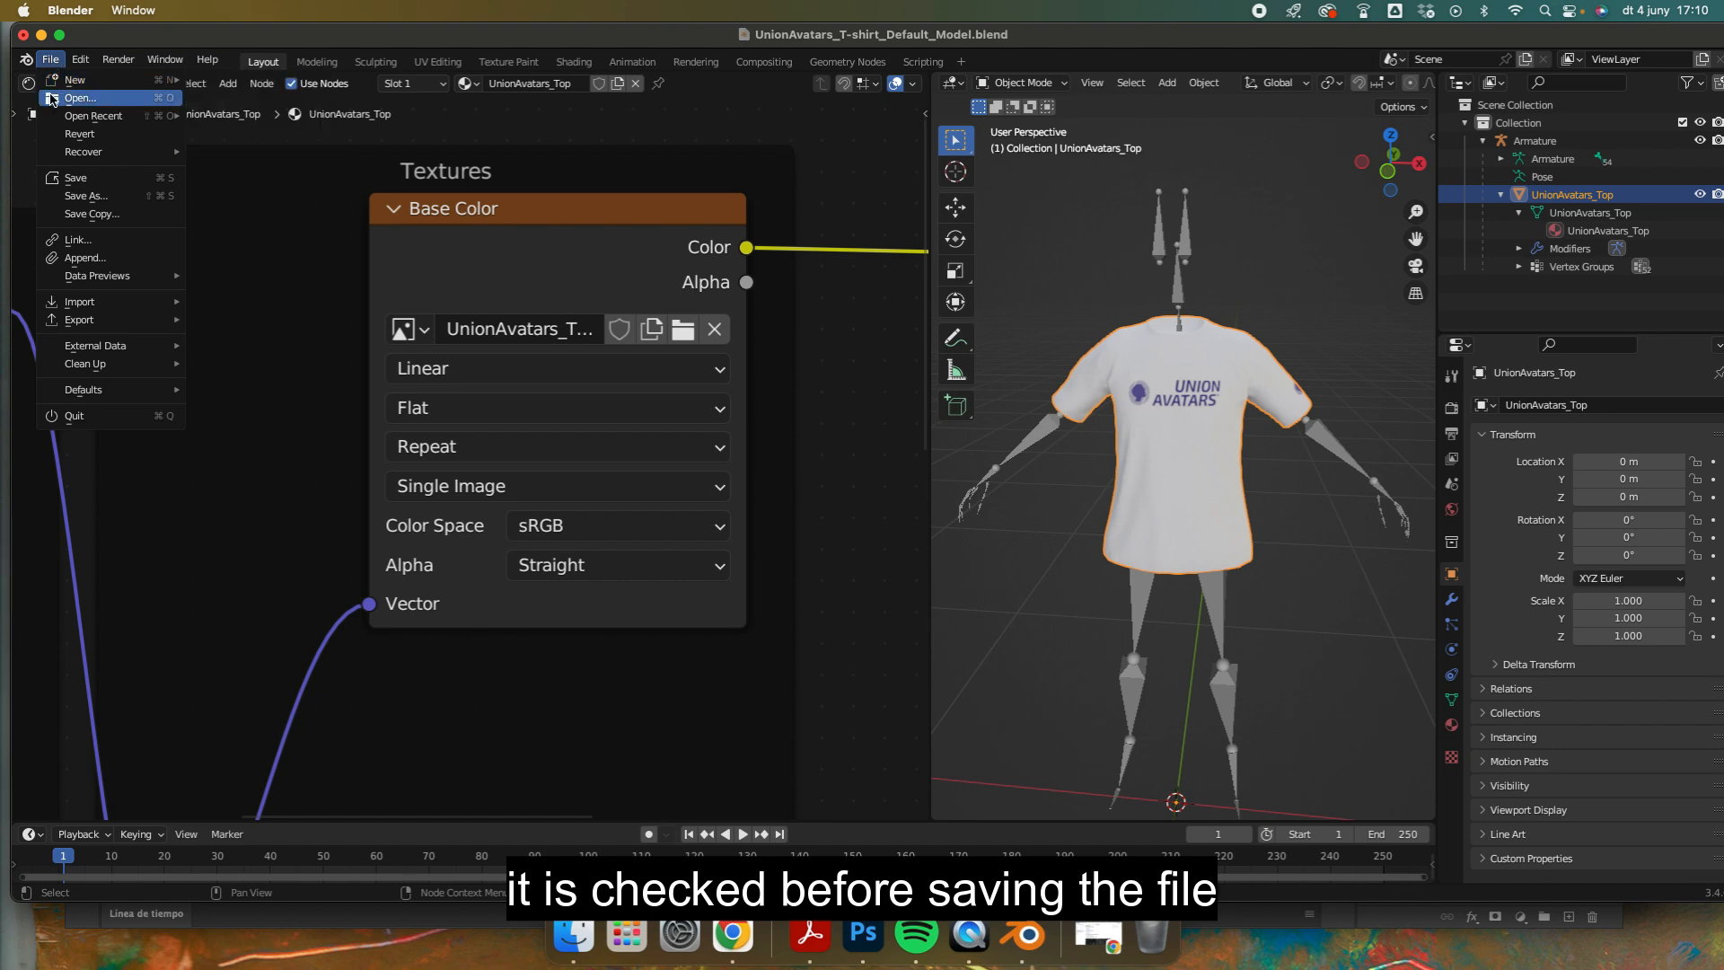
left_click(75, 197)
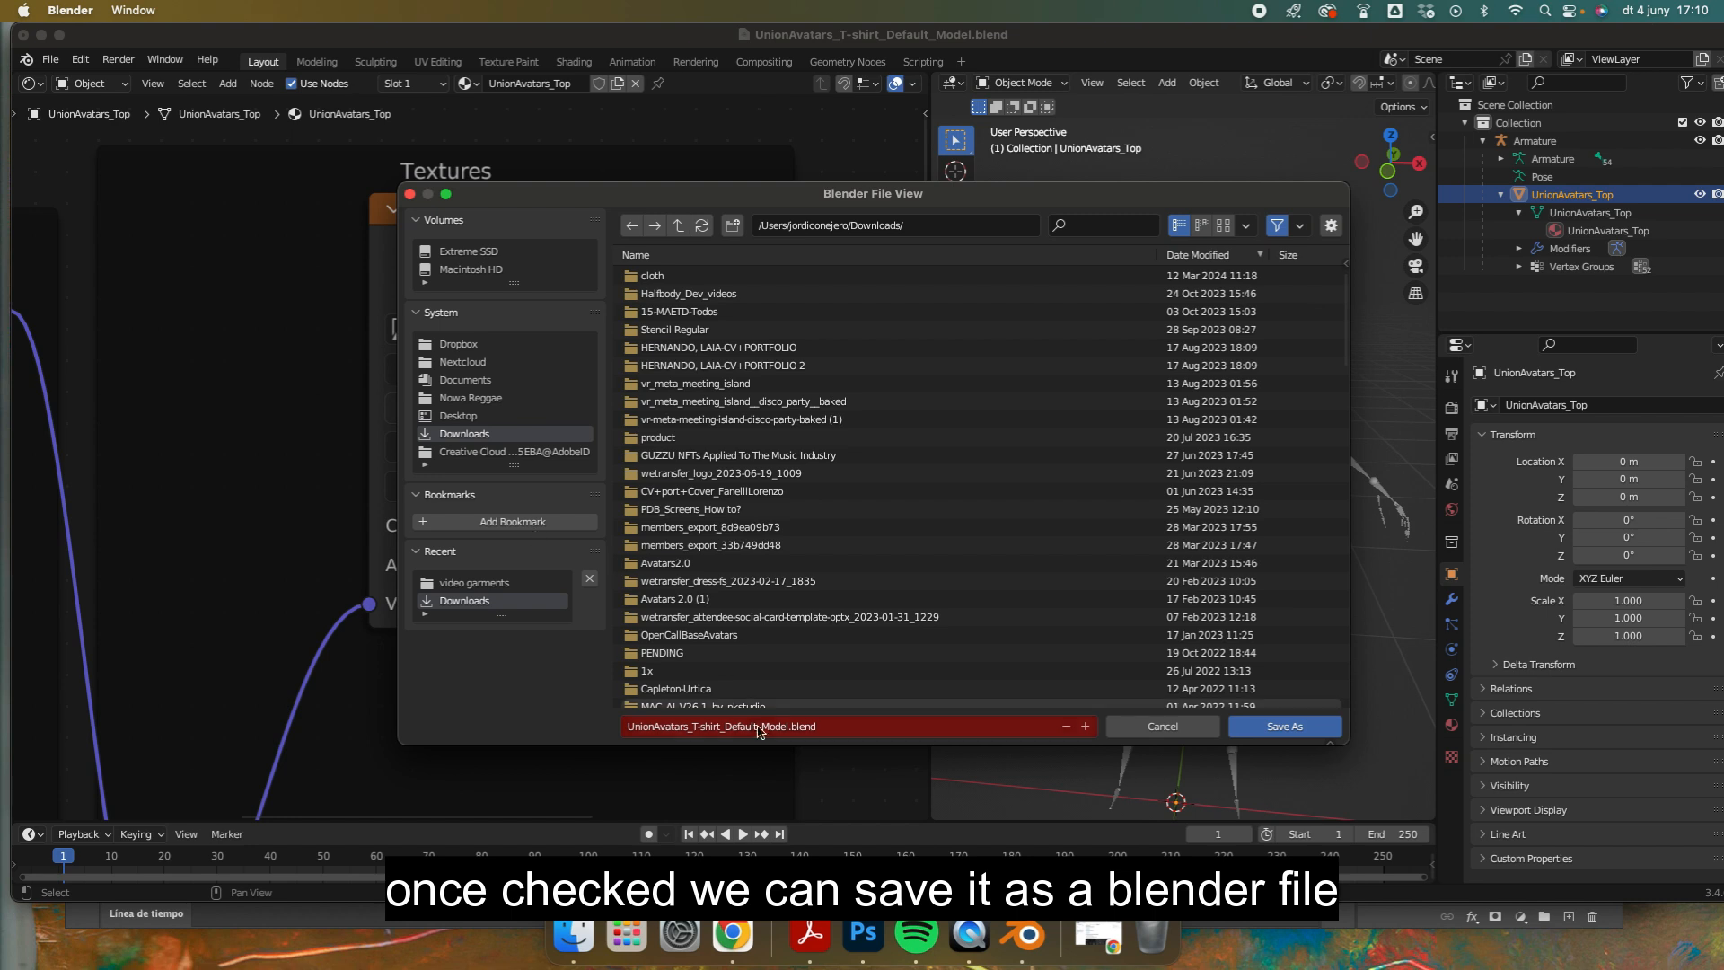
left_click(460, 415)
double_click(720, 278)
left_click(785, 727)
left_click(788, 726)
left_click_drag(789, 726, 615, 730)
type("Brand")
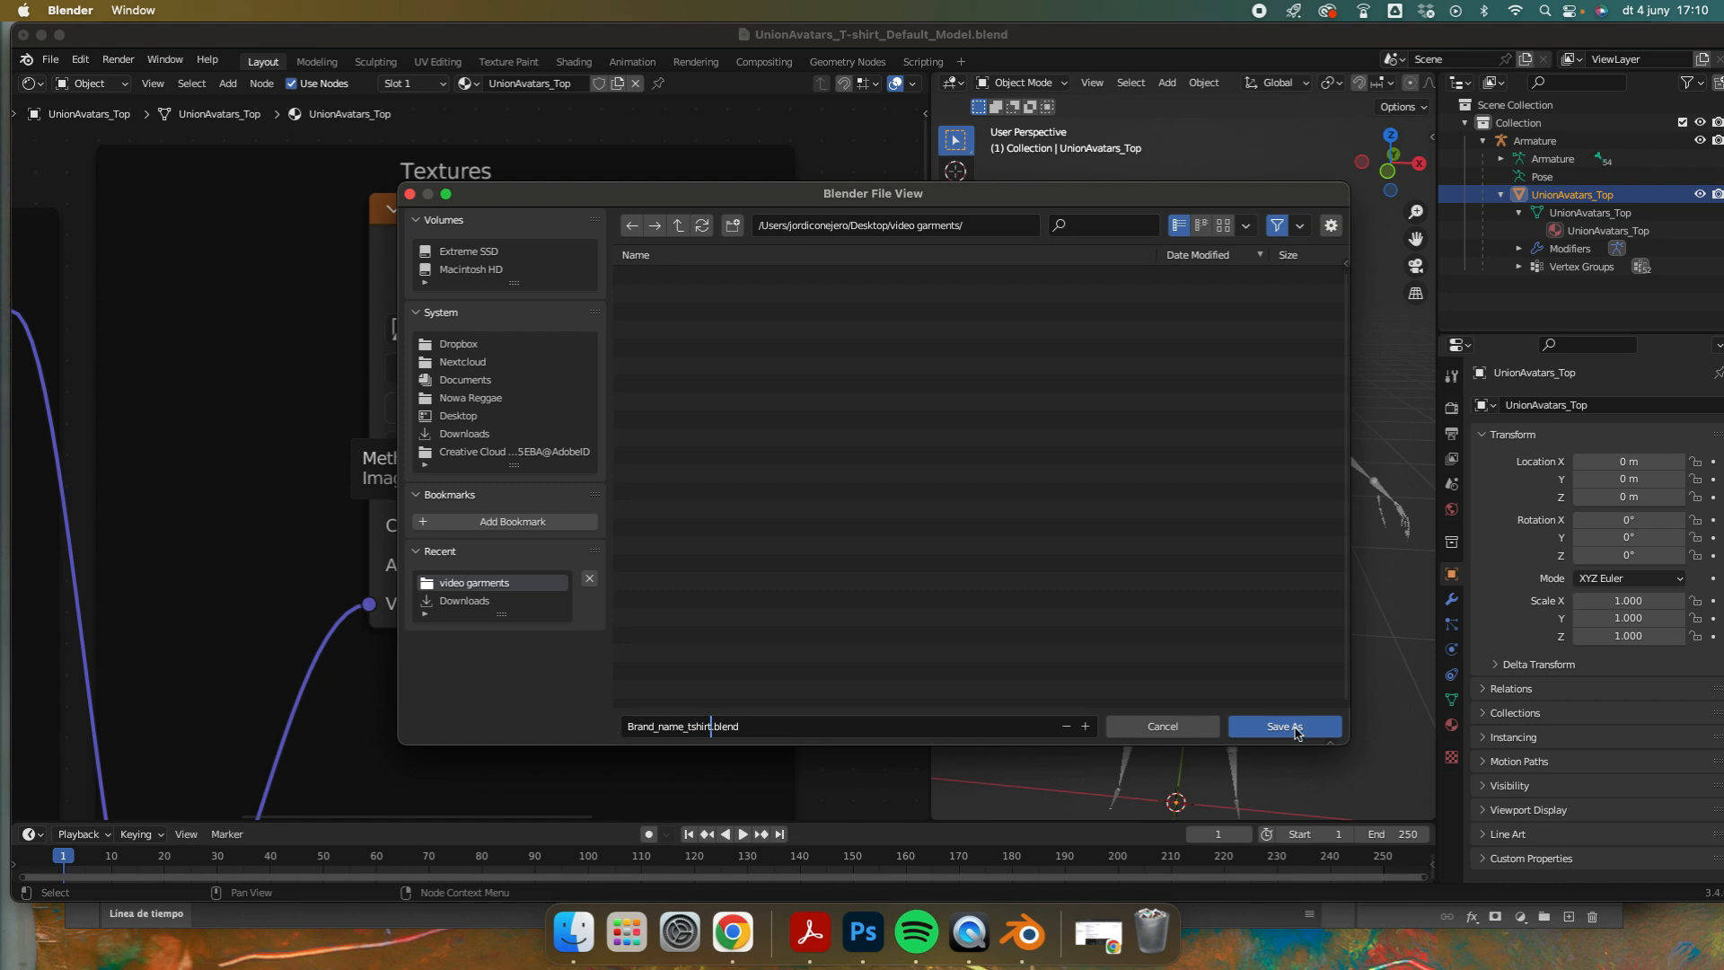
type("_name_tshirt")
left_click(1297, 729)
left_click(1292, 730)
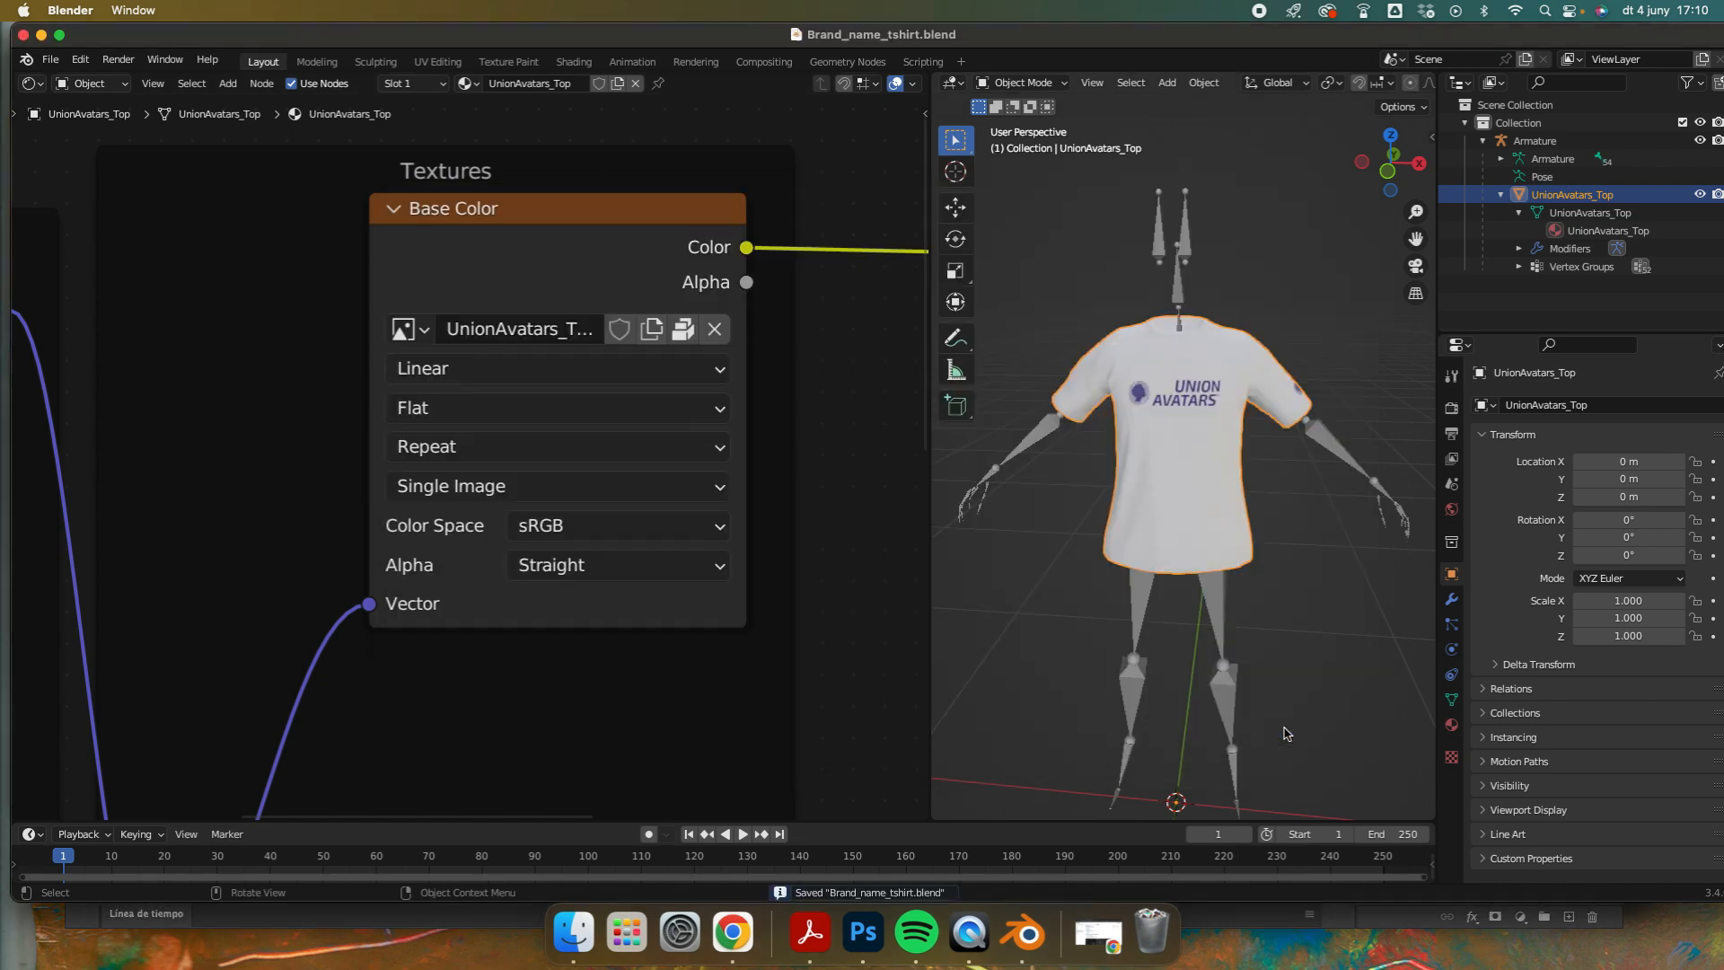
Step: Switch to Chrome and read the final instructions on the Default Template page about compressing and submitting the Blender files
left_click(733, 939)
scroll(896, 590, "down", 15)
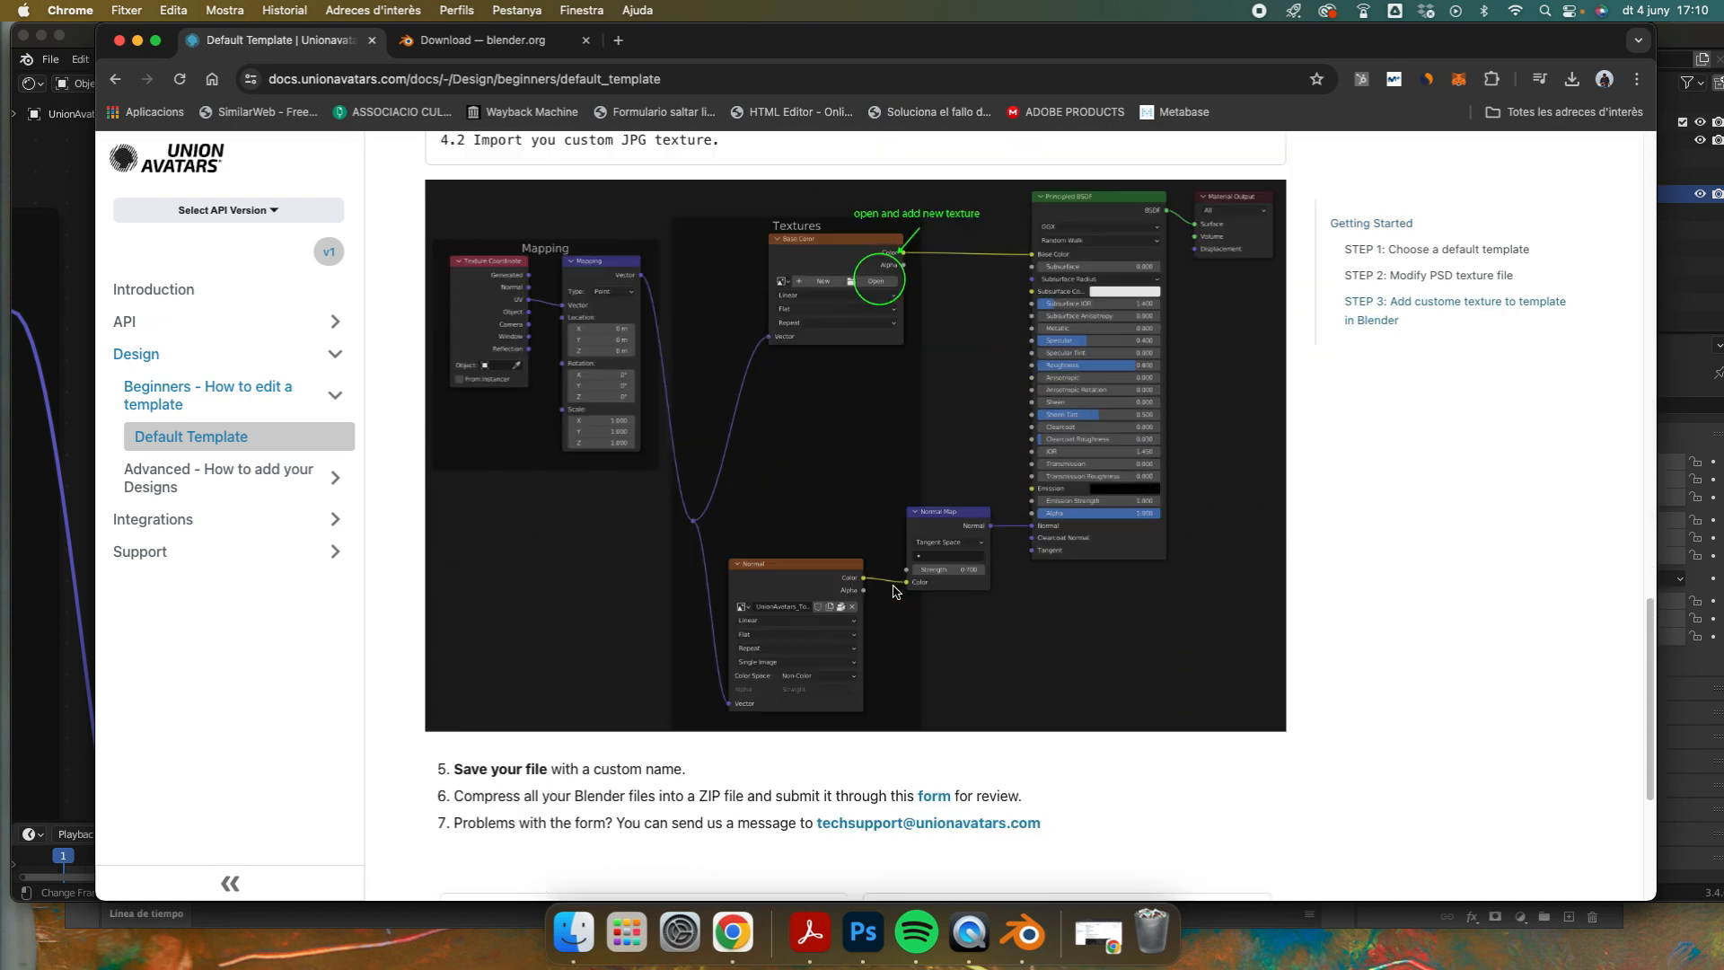
scroll(897, 590, "down", 5)
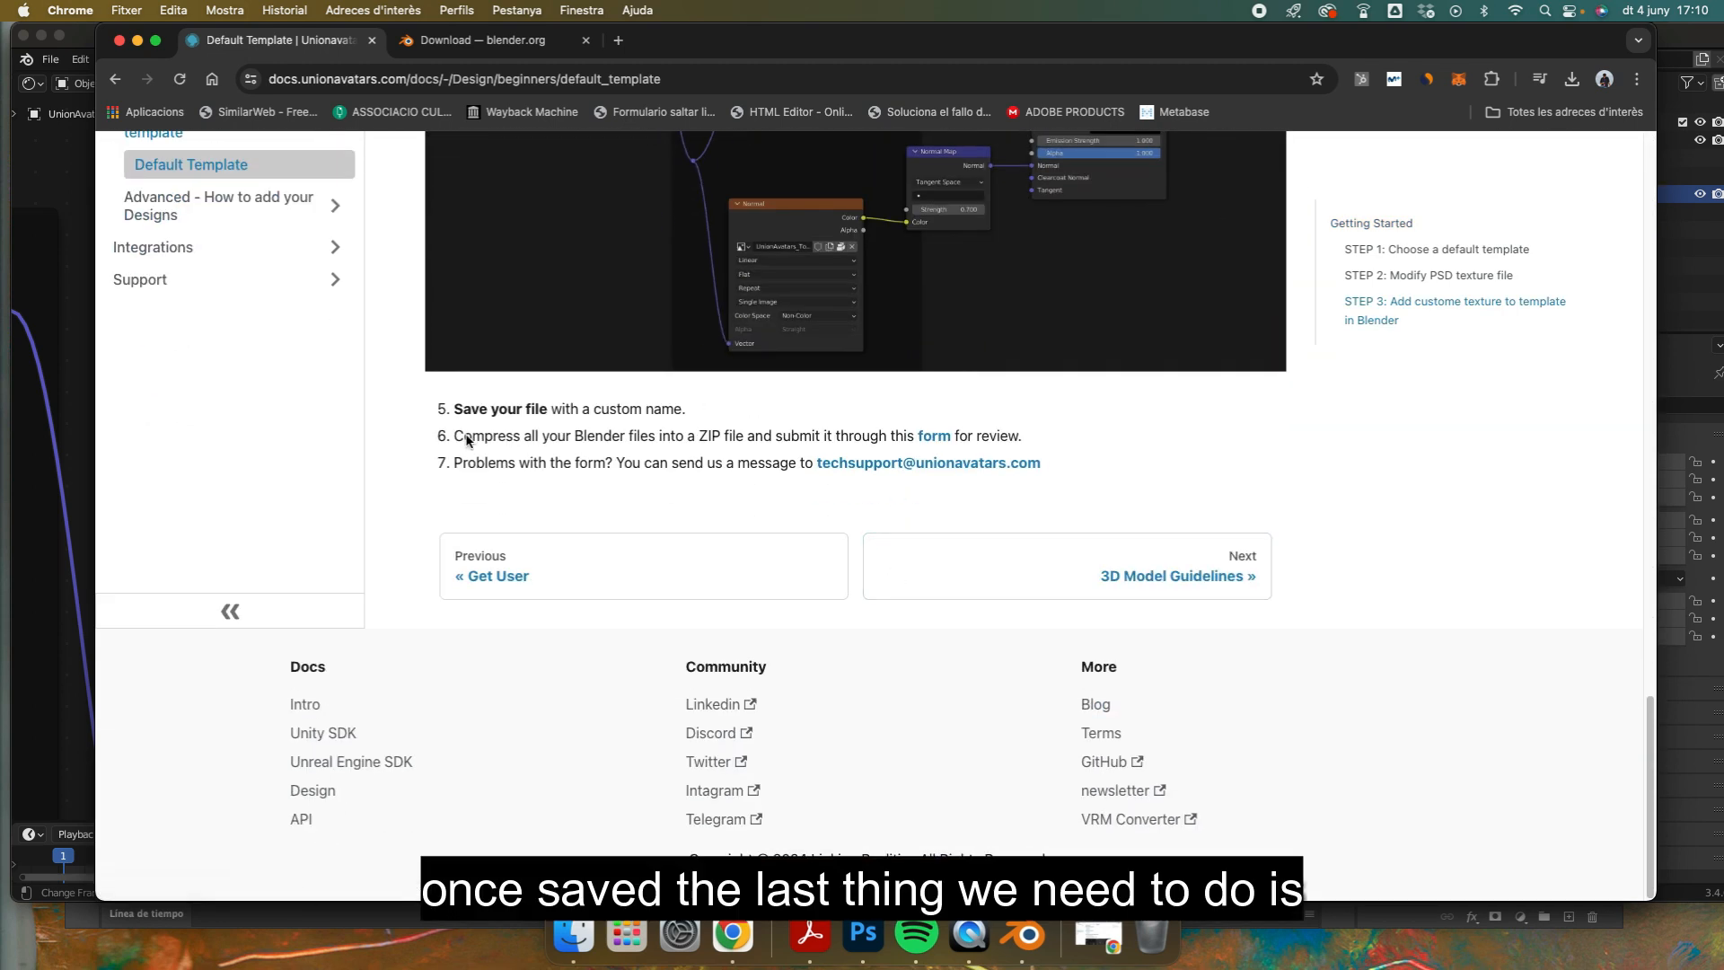